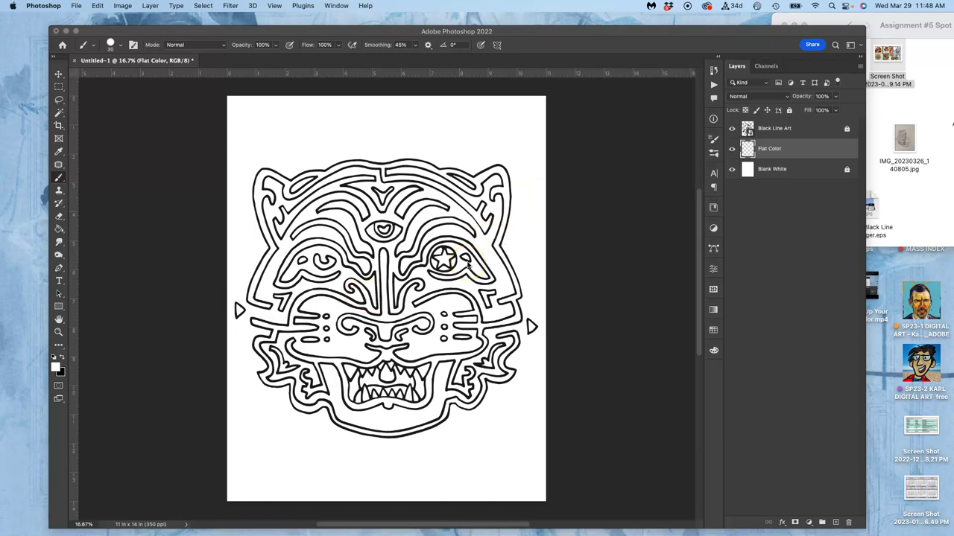
Zoom in and out on the tiger line art and browse hues in the colour picker panel.
{"action": "left_click", "coordinate": [241, 31]}
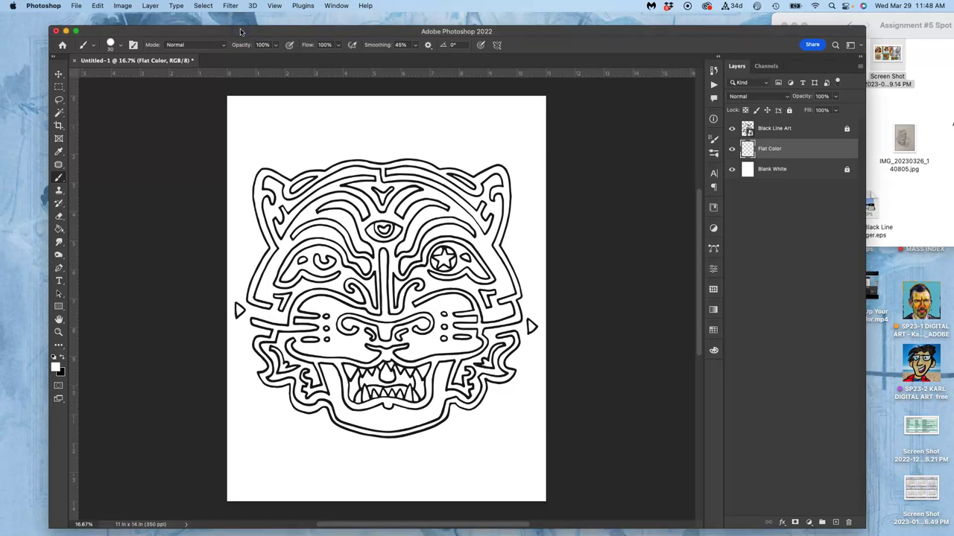
{"action": "key", "text": "super+equal"}
{"action": "key", "text": "super+equal"}
{"action": "key", "text": "super+equal"}
{"action": "key", "text": "super+equal"}
{"action": "key", "text": "super+equal"}
{"action": "key", "text": "super+equal"}
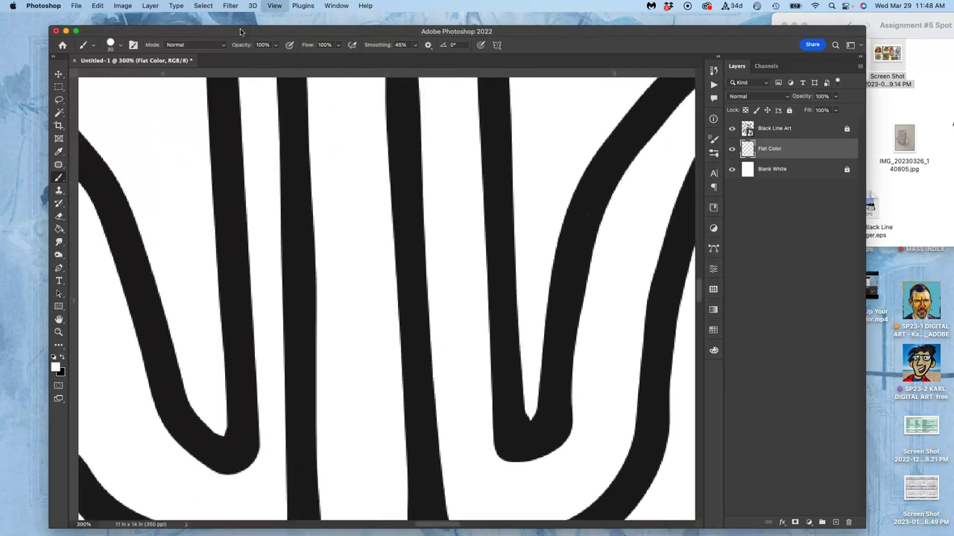
{"action": "key", "text": "super+minus"}
{"action": "key", "text": "super+minus"}
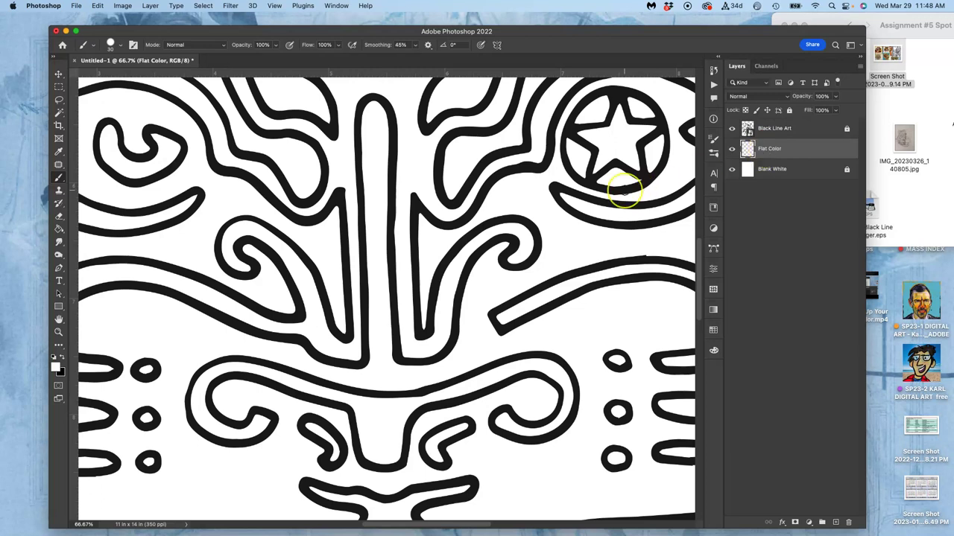
{"action": "key", "text": "super+minus"}
{"action": "key", "text": "super+minus"}
{"action": "key", "text": "super+minus"}
{"action": "key", "text": "super+minus"}
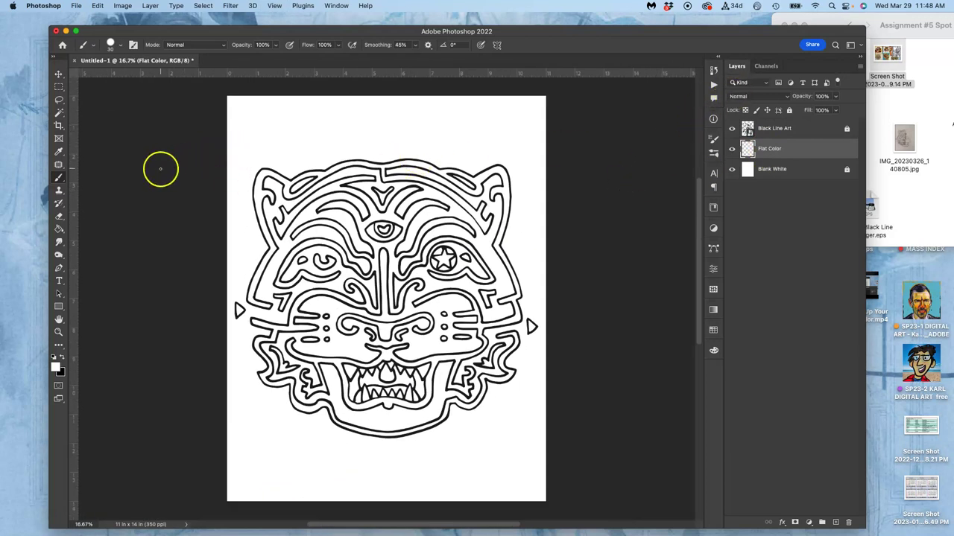
{"action": "left_click", "coordinate": [336, 5]}
{"action": "left_click", "coordinate": [327, 122]}
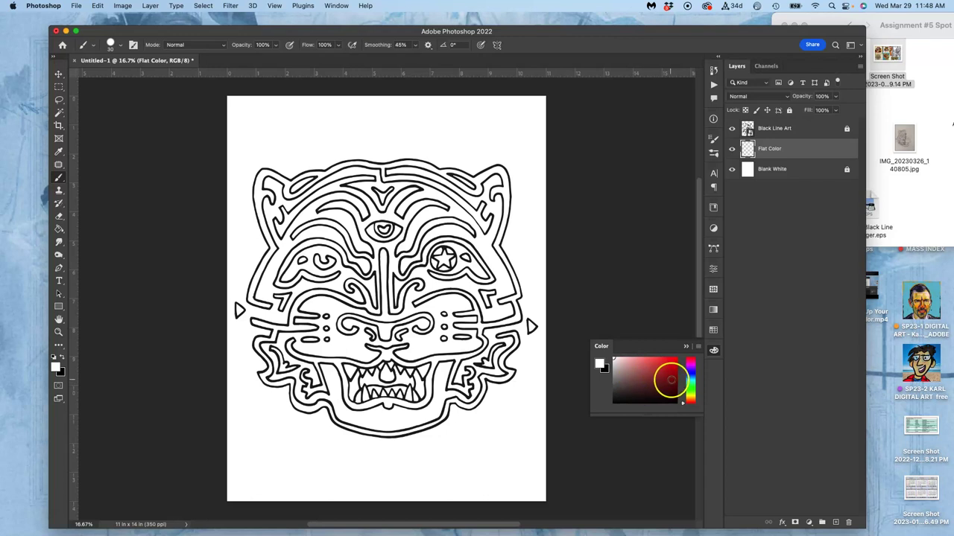
{"action": "mouse_move", "coordinate": [692, 379]}
{"action": "left_mouse_down"}
{"action": "mouse_move", "coordinate": [694, 398]}
{"action": "mouse_move", "coordinate": [690, 376]}
{"action": "mouse_move", "coordinate": [691, 389]}
{"action": "left_mouse_up"}
{"action": "left_click", "coordinate": [686, 345]}
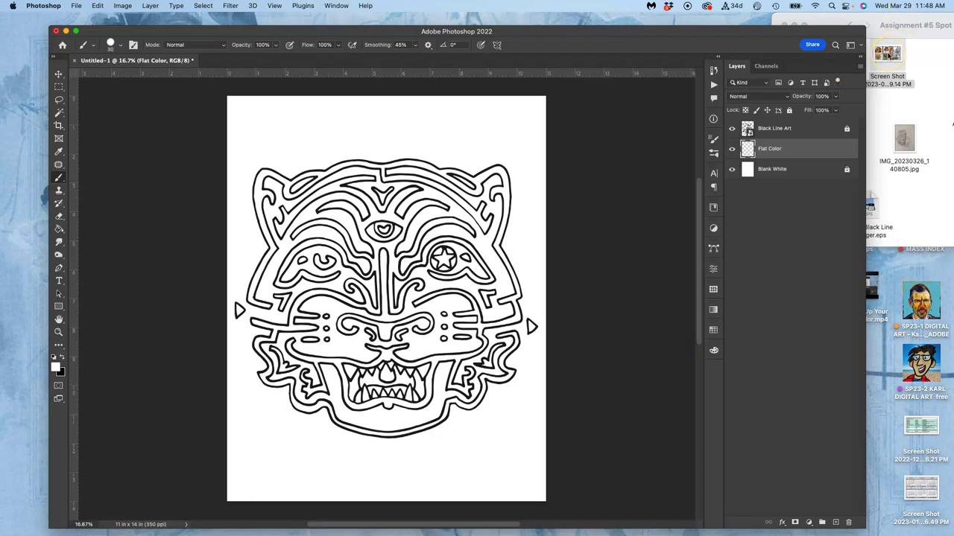
Open the tiger reference collage screenshot in Adobe Photoshop 2022.
{"action": "right_click", "coordinate": [891, 56]}
{"action": "left_click", "coordinate": [842, 73]}
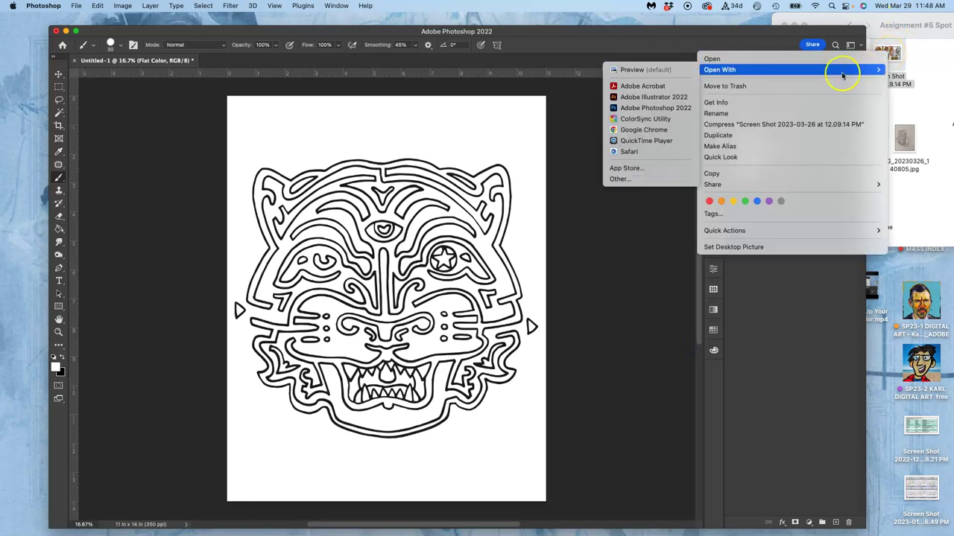
{"action": "mouse_move", "coordinate": [712, 70]}
{"action": "left_click", "coordinate": [671, 109]}
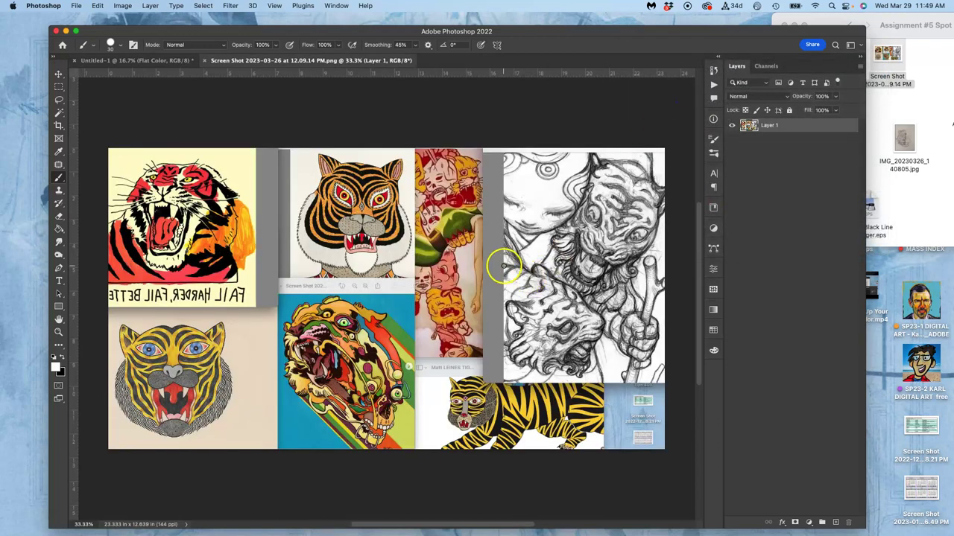
Show the reference collage and the line-art document side by side in 2-up Vertical.
{"action": "left_click", "coordinate": [168, 60]}
{"action": "left_click", "coordinate": [248, 64]}
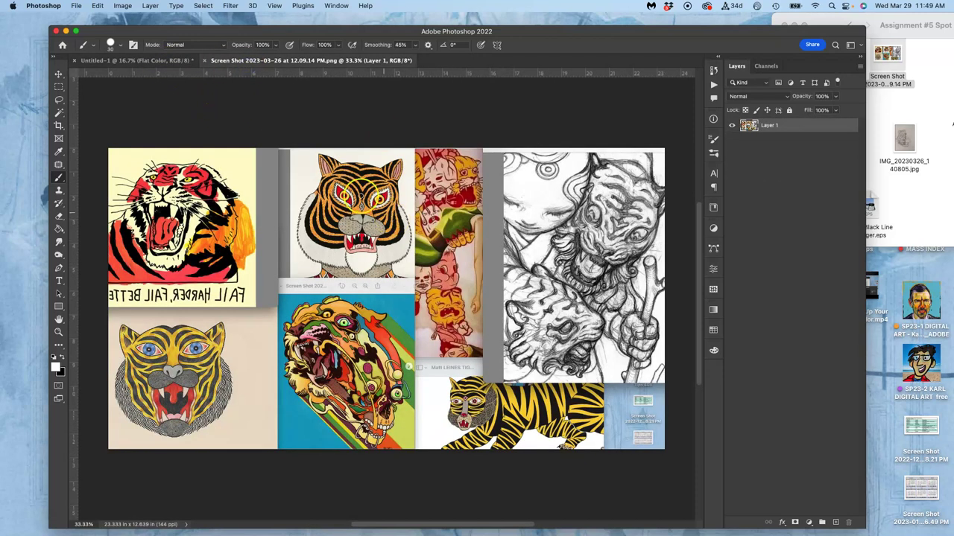
{"action": "left_click", "coordinate": [157, 61]}
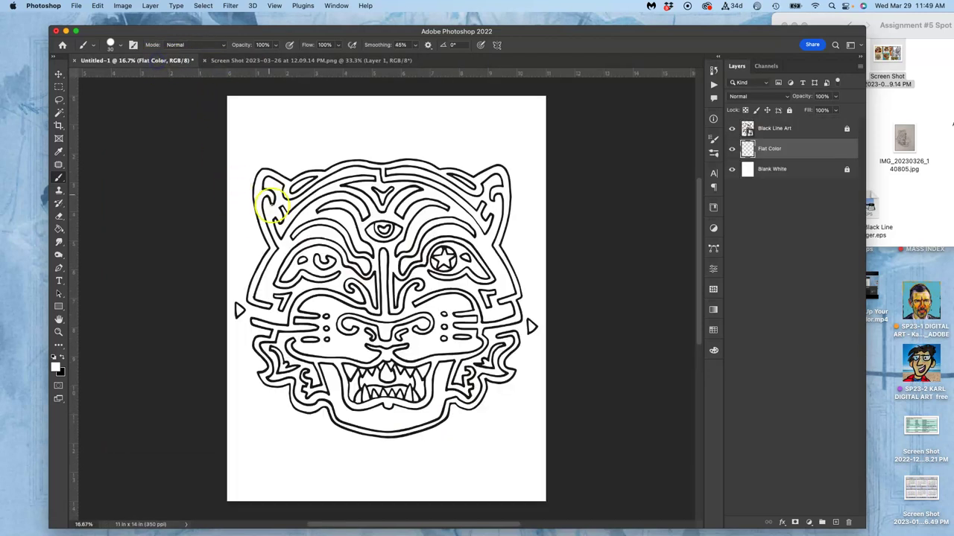
{"action": "left_click", "coordinate": [268, 61]}
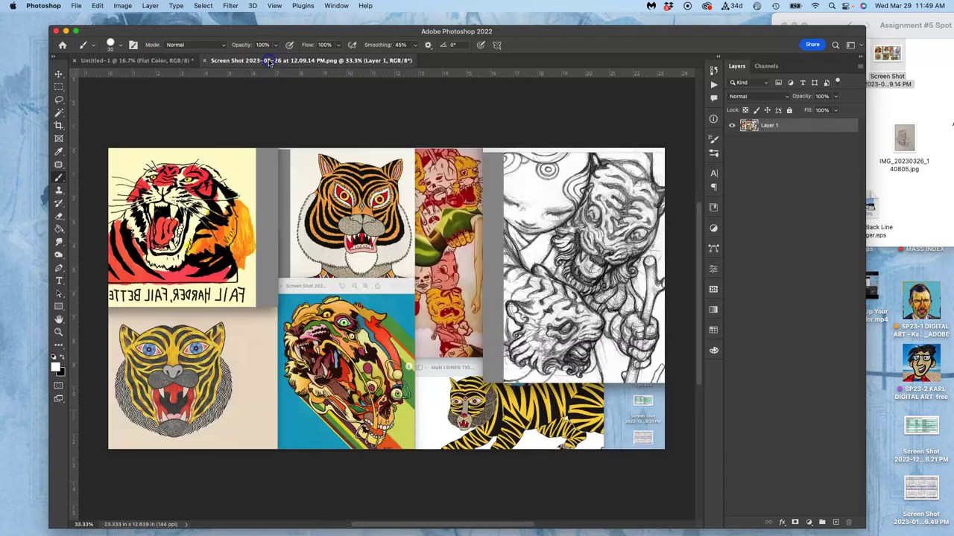
{"action": "left_click", "coordinate": [336, 6]}
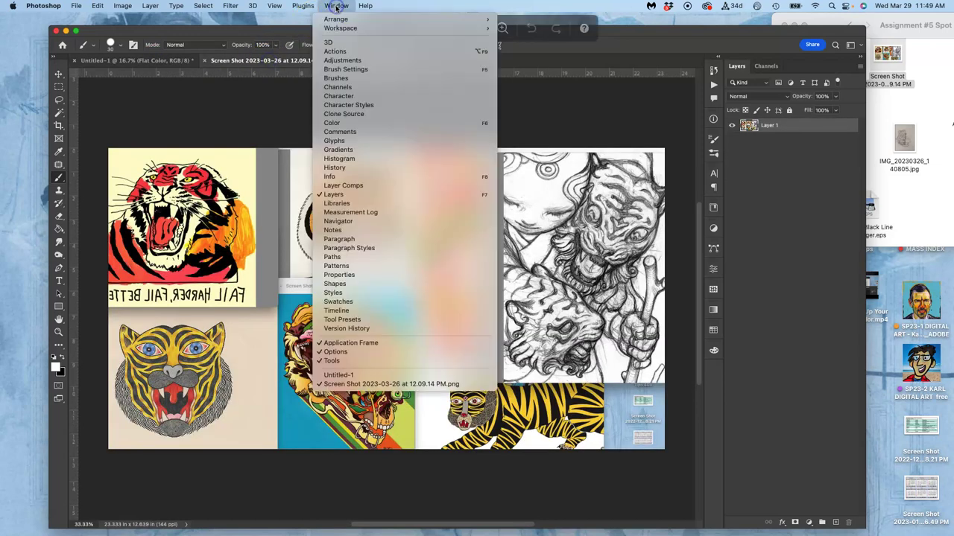
{"action": "mouse_move", "coordinate": [335, 23]}
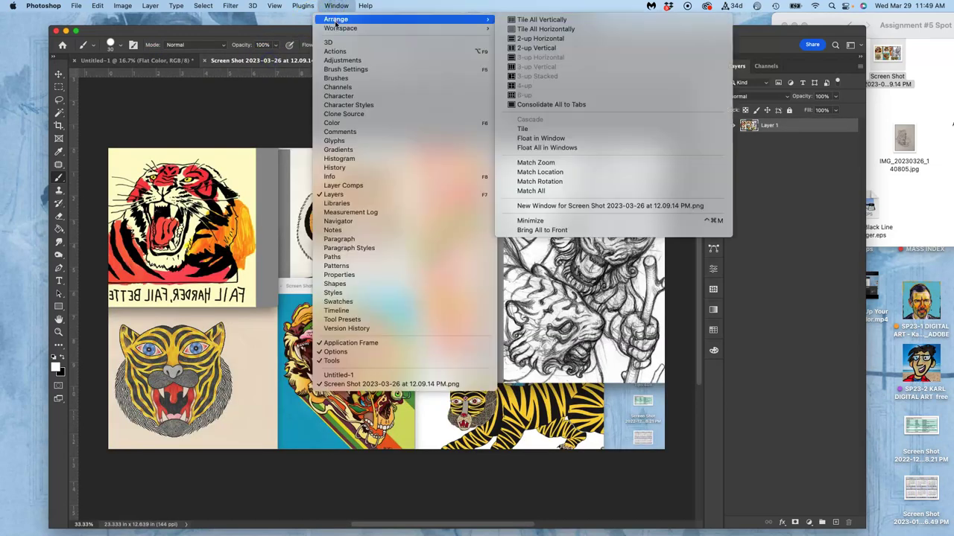
{"action": "left_click", "coordinate": [533, 48]}
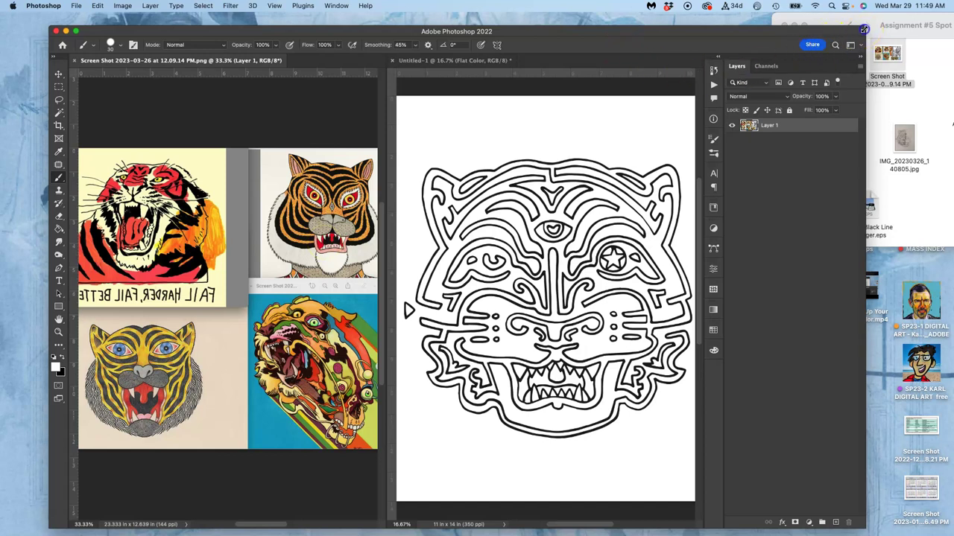
Drag the reference screenshot into Untitled-1 and commit it at 17.35% in the top-left corner.
{"action": "left_click_drag", "start_coordinate": [864, 29], "coordinate": [933, 23]}
{"action": "left_click_drag", "start_coordinate": [335, 21], "coordinate": [287, 16]}
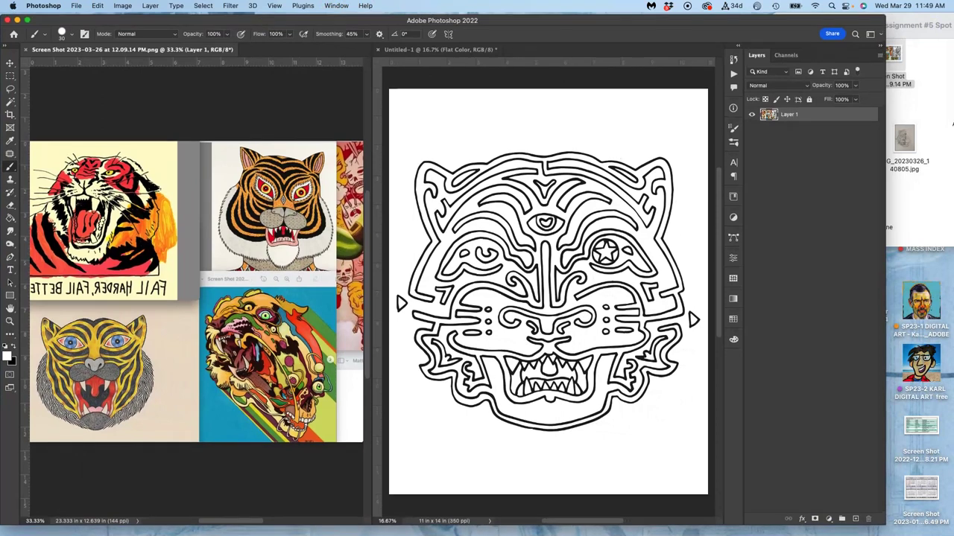
{"action": "left_click", "coordinate": [896, 99]}
{"action": "left_click_drag", "start_coordinate": [900, 80], "coordinate": [596, 121]}
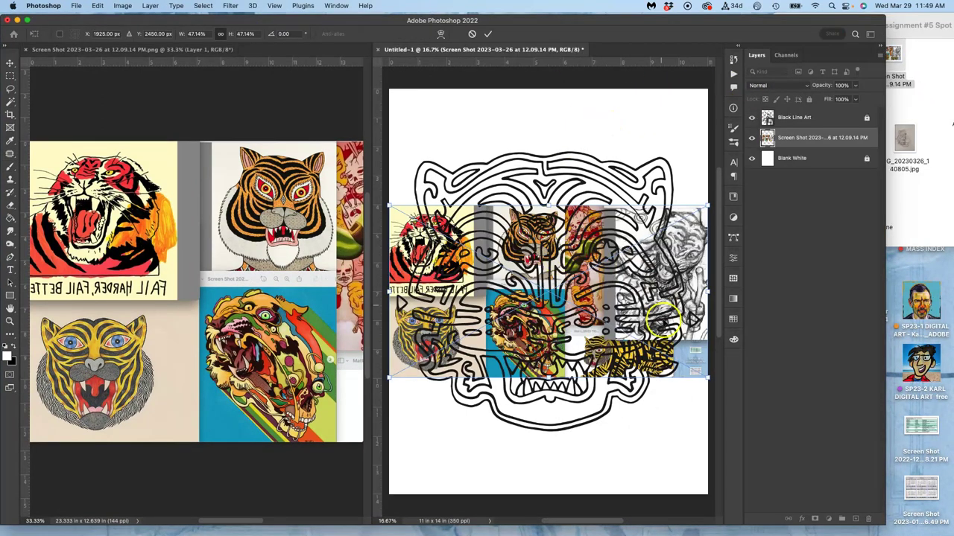
{"action": "left_click_drag", "start_coordinate": [691, 364], "coordinate": [488, 129]}
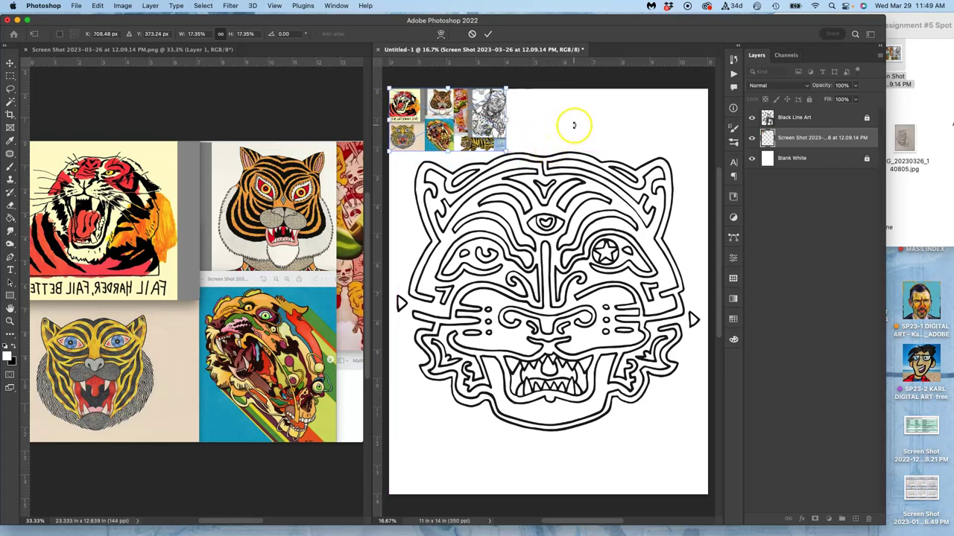
{"action": "key", "text": "Return"}
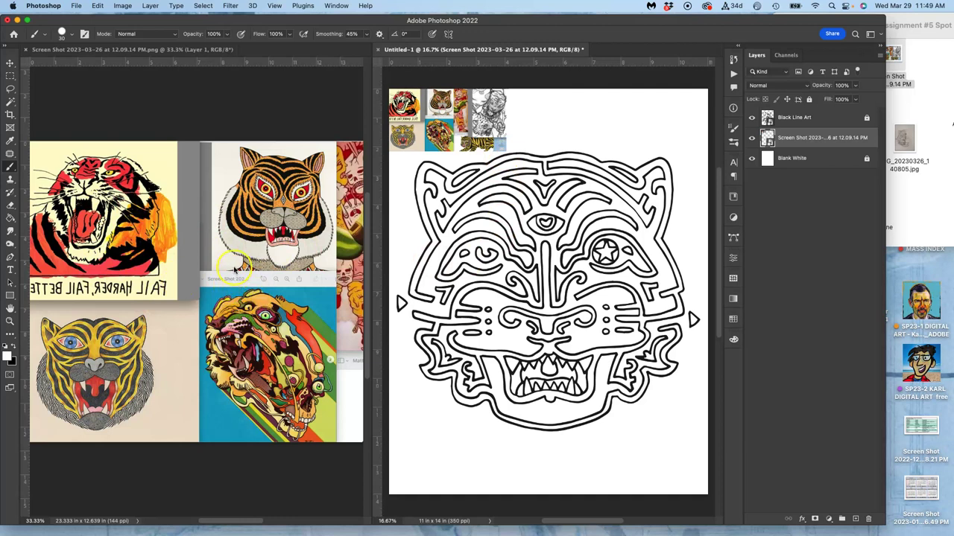
Rename the collage layer COLOR REFERENCE.
{"action": "left_click", "coordinate": [752, 137]}
{"action": "left_click", "coordinate": [751, 138]}
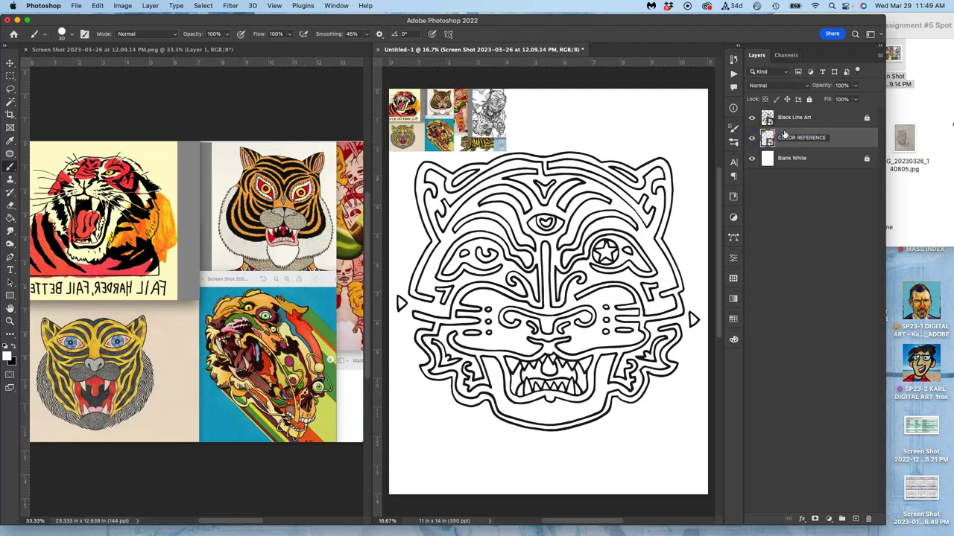
{"action": "left_click", "coordinate": [842, 138]}
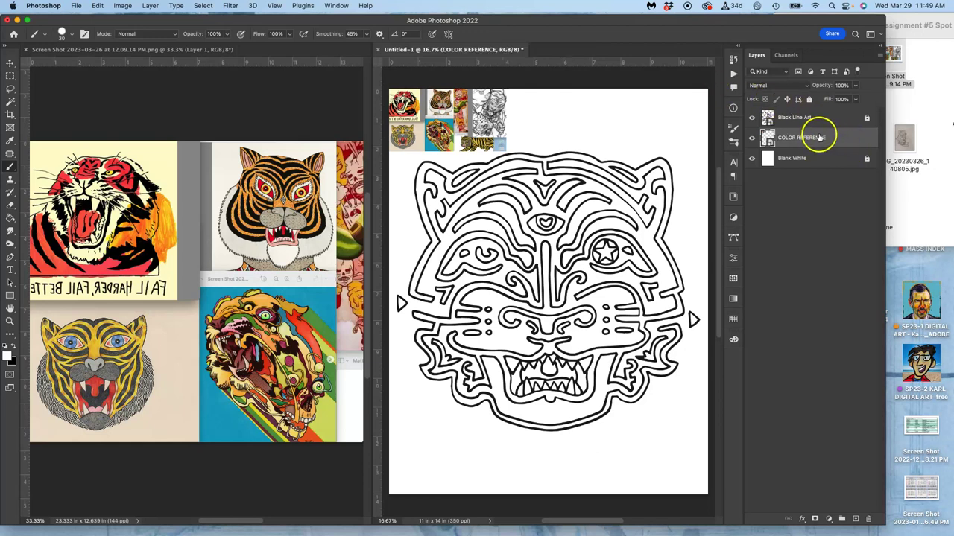
{"action": "left_click", "coordinate": [751, 138]}
{"action": "left_click", "coordinate": [751, 138]}
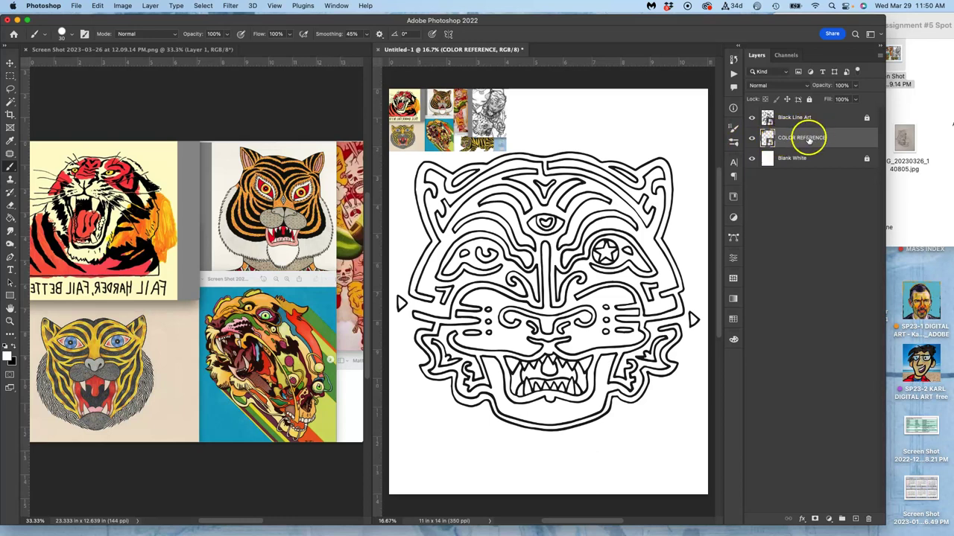
Add a FLAT COLOR layer above it and give it the Yellow colour label.
{"action": "left_click", "coordinate": [856, 519]}
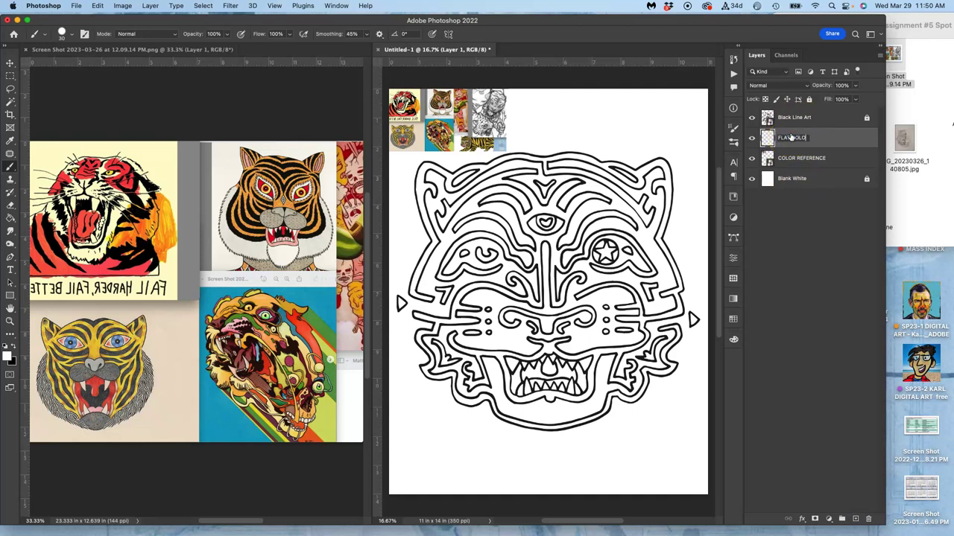
{"action": "left_click", "coordinate": [822, 138]}
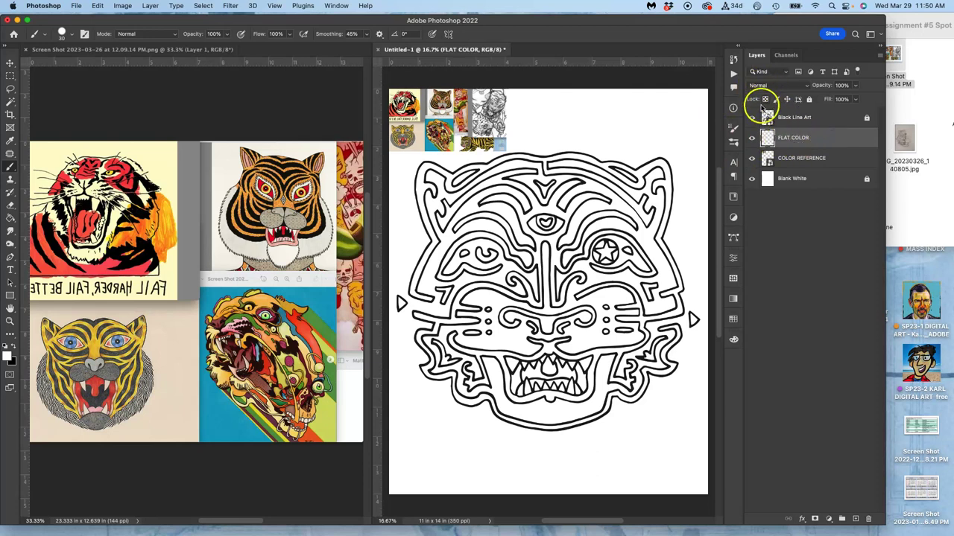
{"action": "right_click", "coordinate": [755, 114]}
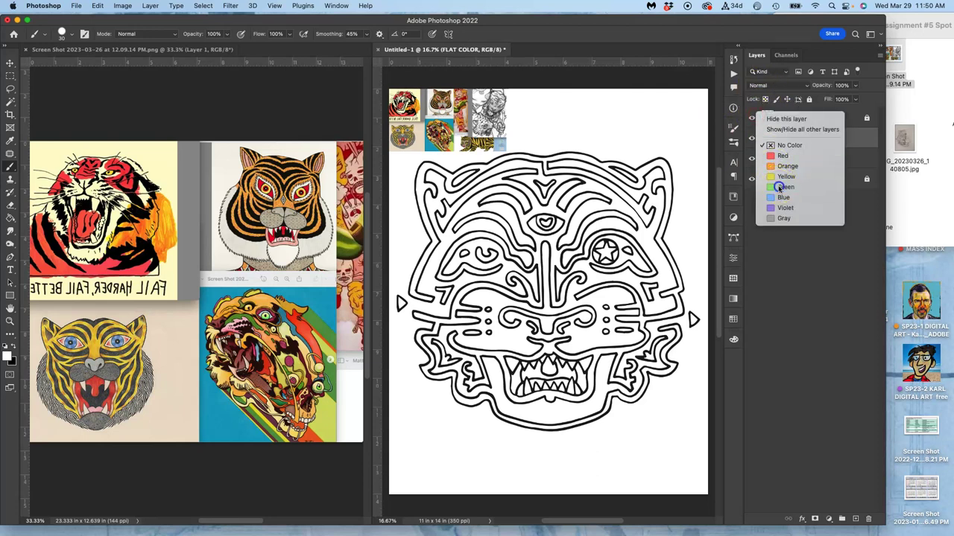
{"action": "left_click", "coordinate": [779, 187]}
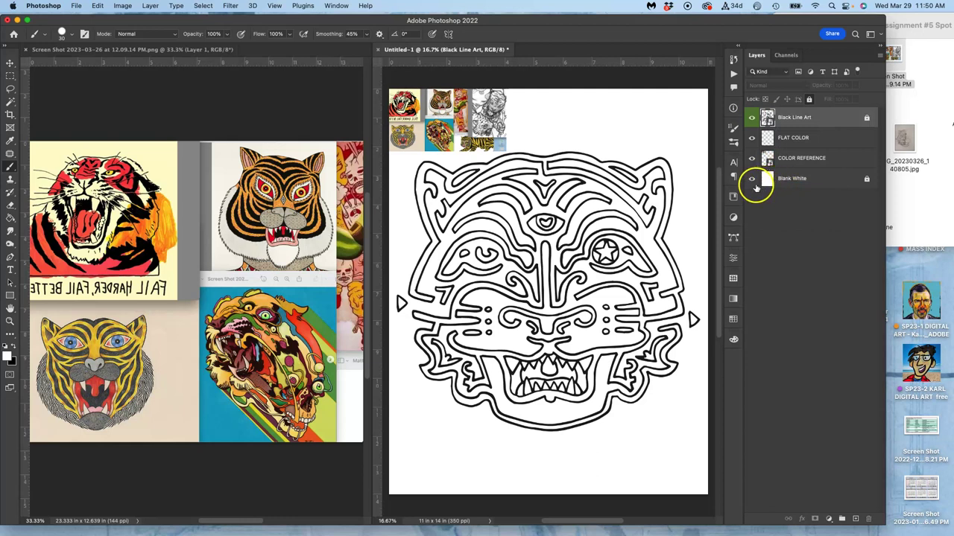
{"action": "right_click", "coordinate": [754, 124]}
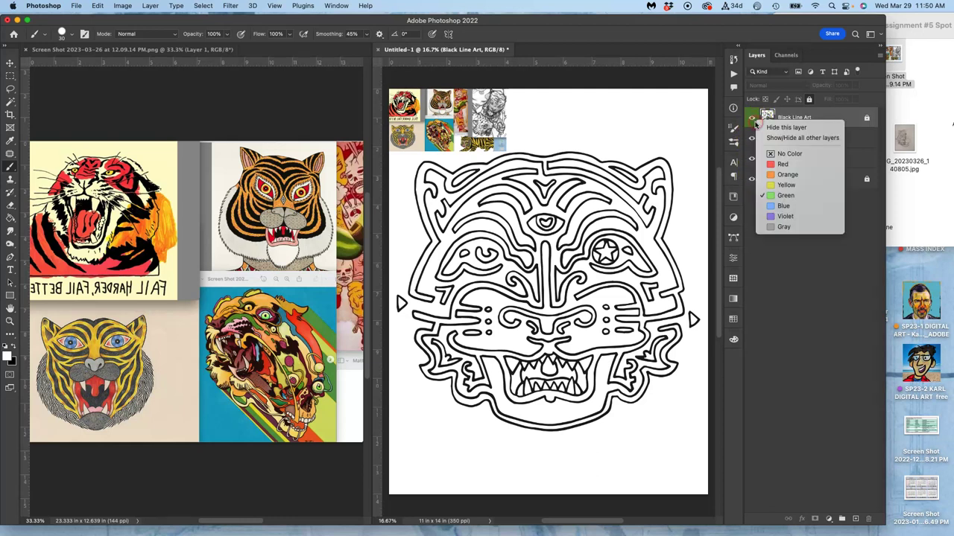
{"action": "left_click", "coordinate": [775, 213]}
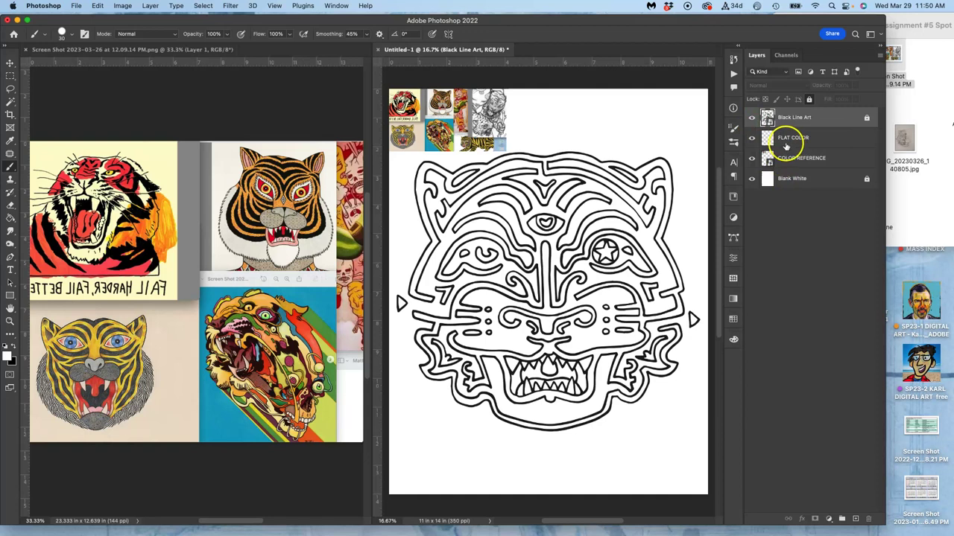
{"action": "right_click", "coordinate": [755, 135]}
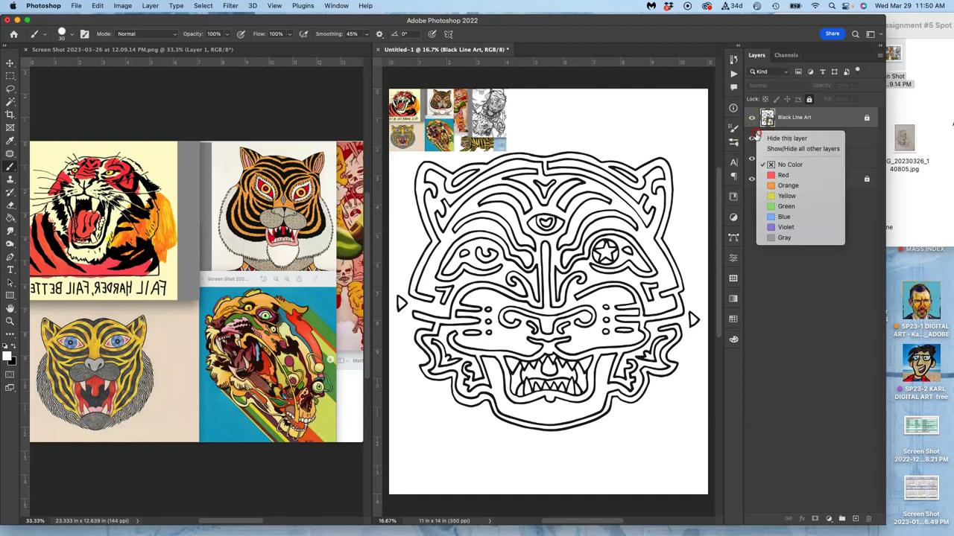
{"action": "left_click", "coordinate": [774, 195]}
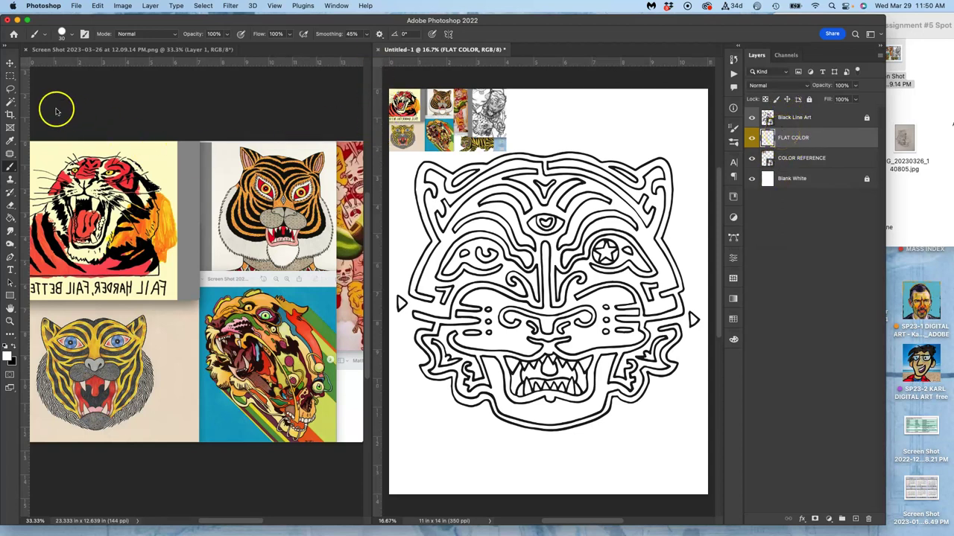
Select the tiger's black line art with the Magic Wand, anti-aliasing off.
{"action": "left_click", "coordinate": [12, 102]}
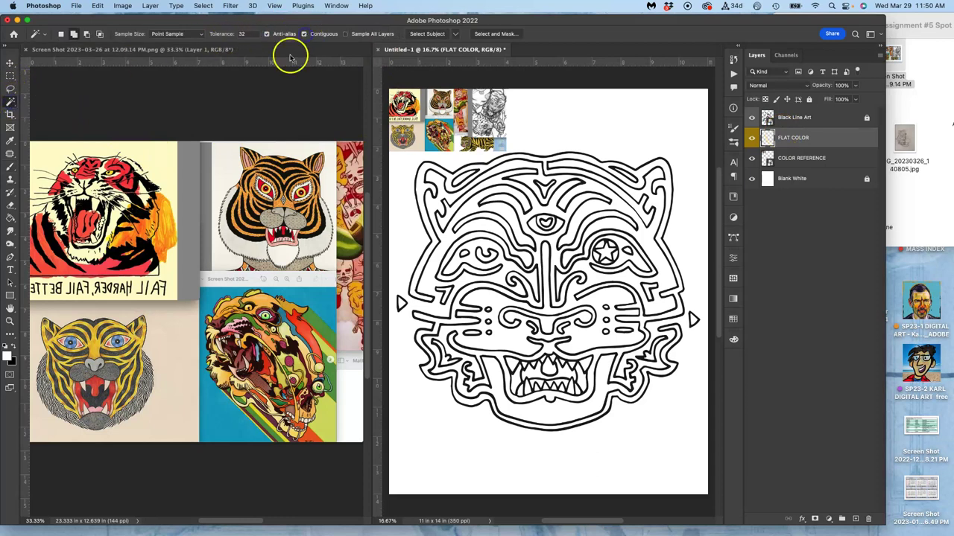
{"action": "left_click", "coordinate": [267, 34]}
{"action": "left_click", "coordinate": [826, 119]}
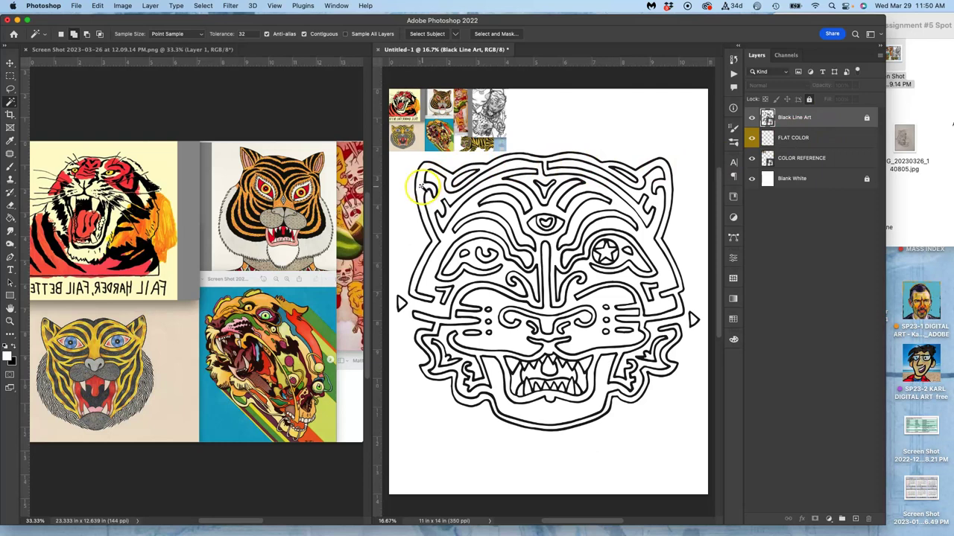
{"action": "left_click", "coordinate": [421, 186]}
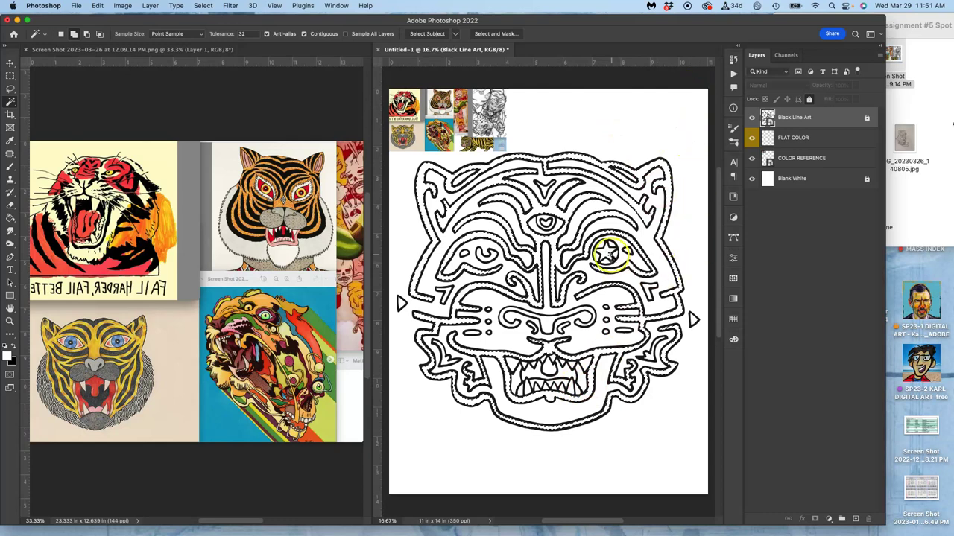
Add the eye interiors, ovals, nostrils and small dots to the selection.
{"action": "key", "text": "super+equal"}
{"action": "key", "text": "super+equal"}
{"action": "key", "text": "super+equal"}
{"action": "scroll", "coordinate": [611, 238], "scroll_direction": "up", "scroll_amount": 5}
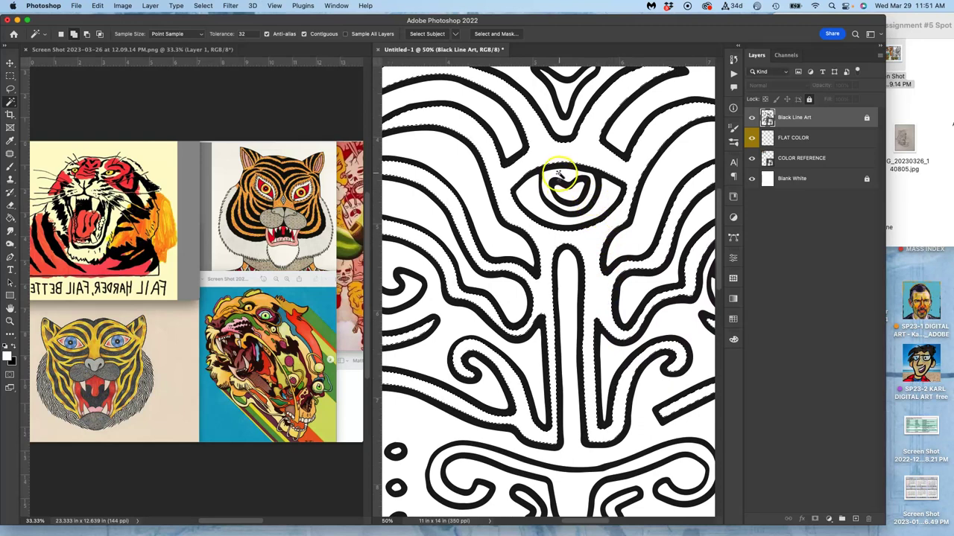
{"action": "scroll", "coordinate": [622, 235], "scroll_direction": "right", "scroll_amount": 10}
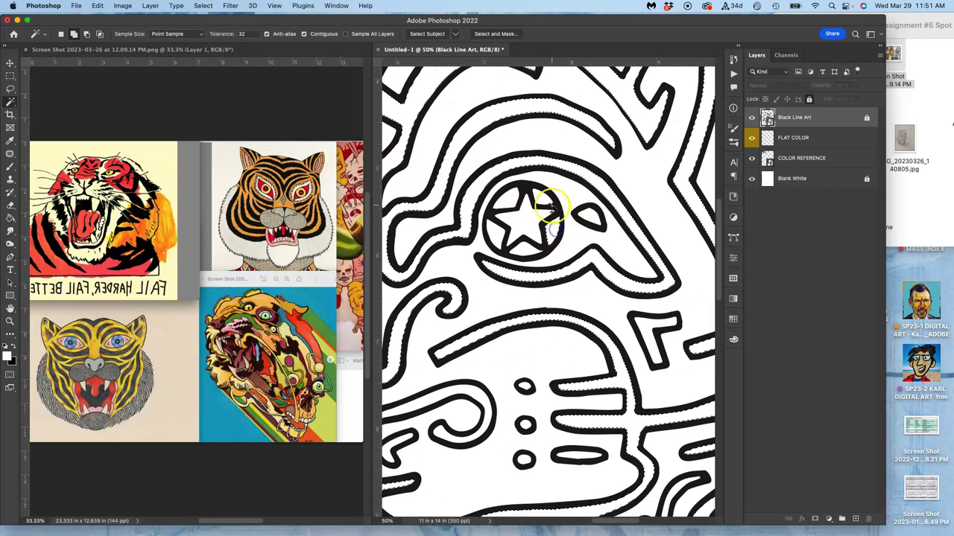
{"action": "left_click", "coordinate": [504, 226]}
{"action": "left_click", "coordinate": [521, 224]}
{"action": "left_click", "coordinate": [587, 218]}
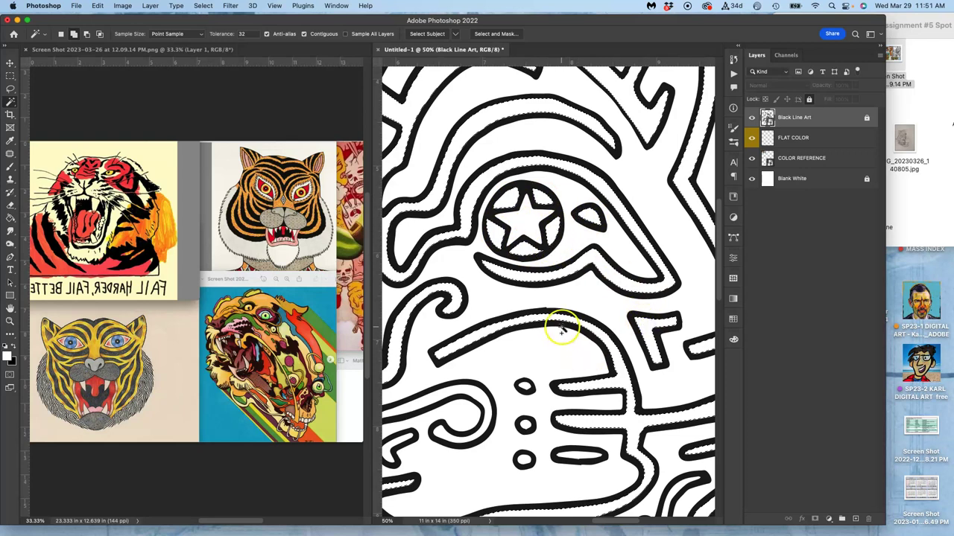
{"action": "left_click", "coordinate": [526, 387]}
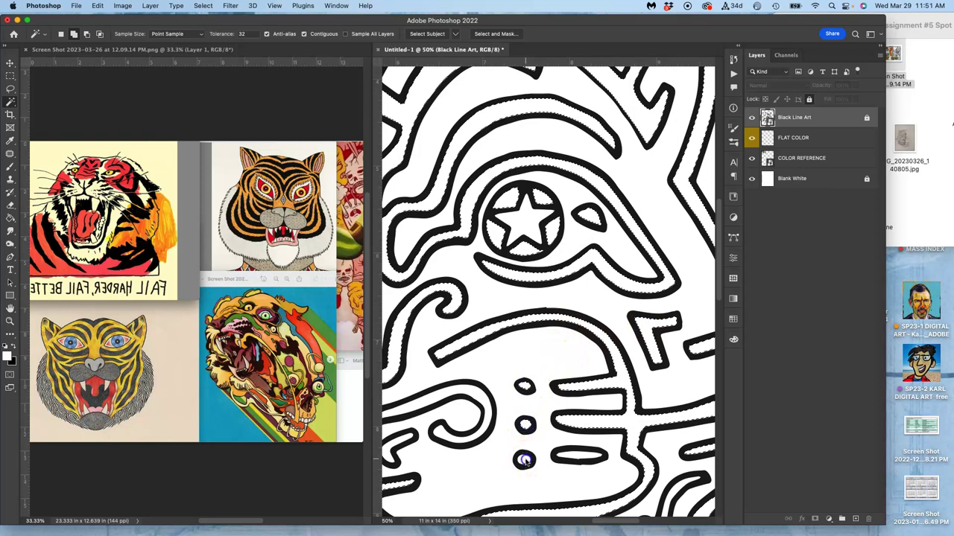
{"action": "left_click", "coordinate": [573, 453]}
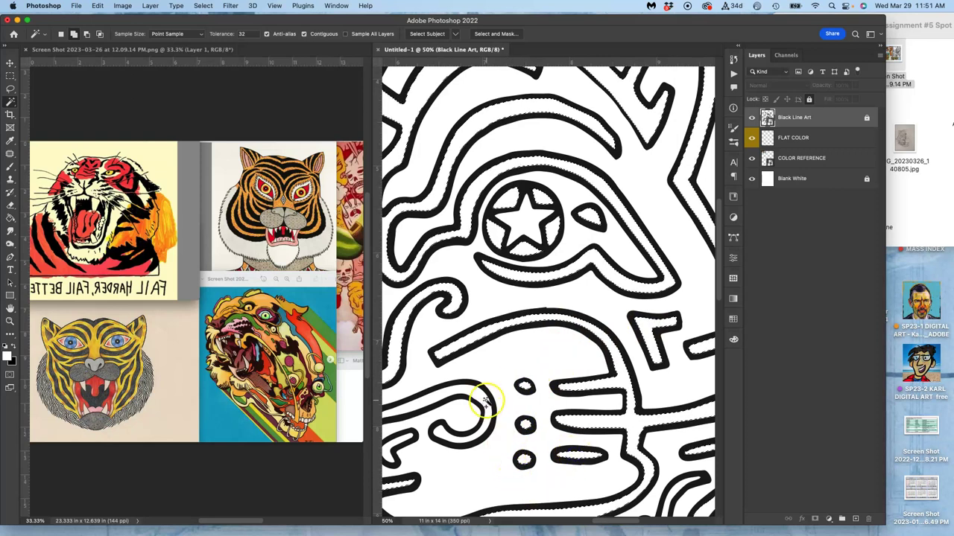
{"action": "scroll", "coordinate": [490, 393], "scroll_direction": "down", "scroll_amount": 10}
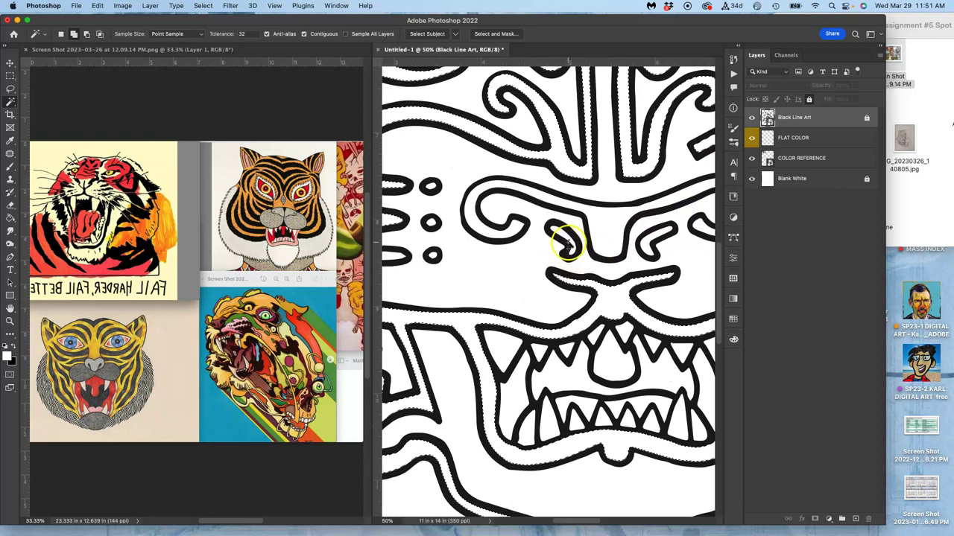
{"action": "left_click", "coordinate": [605, 233]}
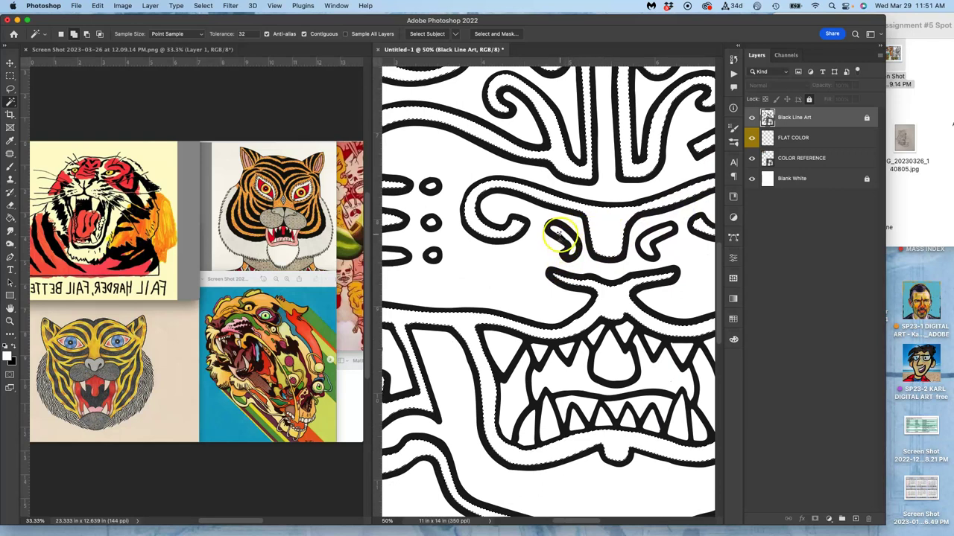
{"action": "left_click", "coordinate": [640, 234]}
{"action": "left_click", "coordinate": [570, 271]}
{"action": "left_click", "coordinate": [430, 186]}
{"action": "left_click", "coordinate": [430, 222]}
{"action": "left_click", "coordinate": [433, 256]}
{"action": "left_click", "coordinate": [418, 280]}
{"action": "left_click", "coordinate": [395, 257]}
{"action": "mouse_move", "coordinate": [514, 280]}
{"action": "left_mouse_down"}
{"action": "mouse_move", "coordinate": [523, 245]}
{"action": "mouse_move", "coordinate": [603, 160]}
{"action": "mouse_move", "coordinate": [654, 202]}
{"action": "mouse_move", "coordinate": [556, 181]}
{"action": "left_mouse_up"}
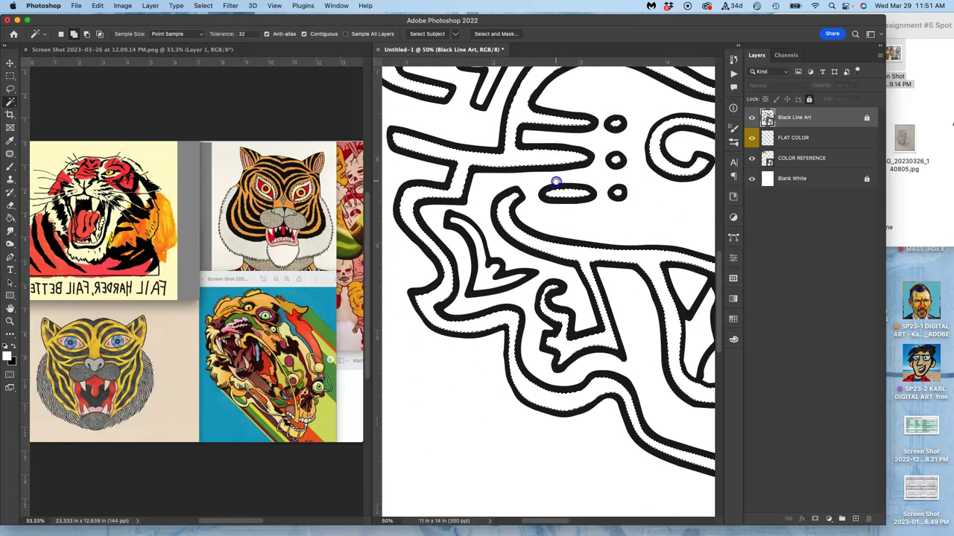
{"action": "left_click", "coordinate": [483, 255]}
{"action": "left_click", "coordinate": [603, 221]}
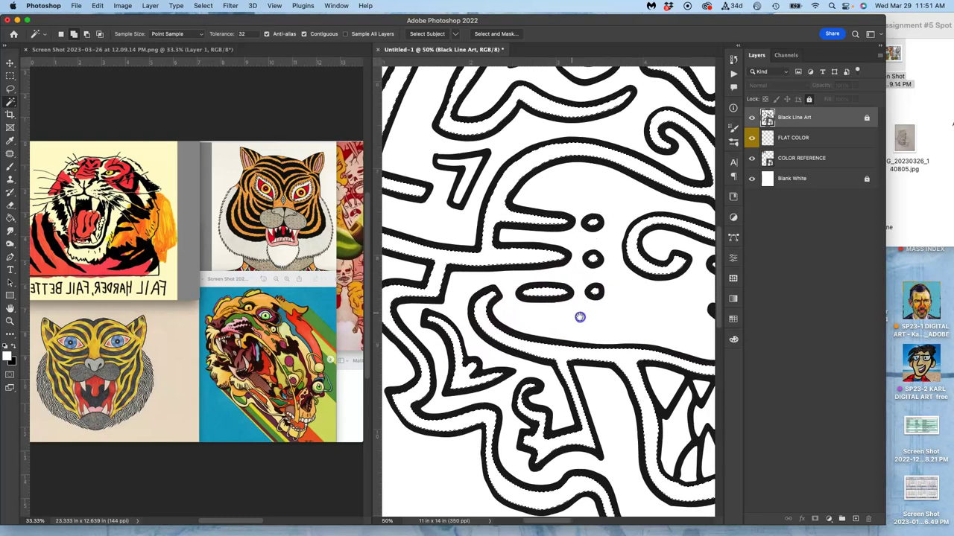
{"action": "left_click_drag", "start_coordinate": [582, 319], "coordinate": [585, 325]}
{"action": "left_click", "coordinate": [478, 195]}
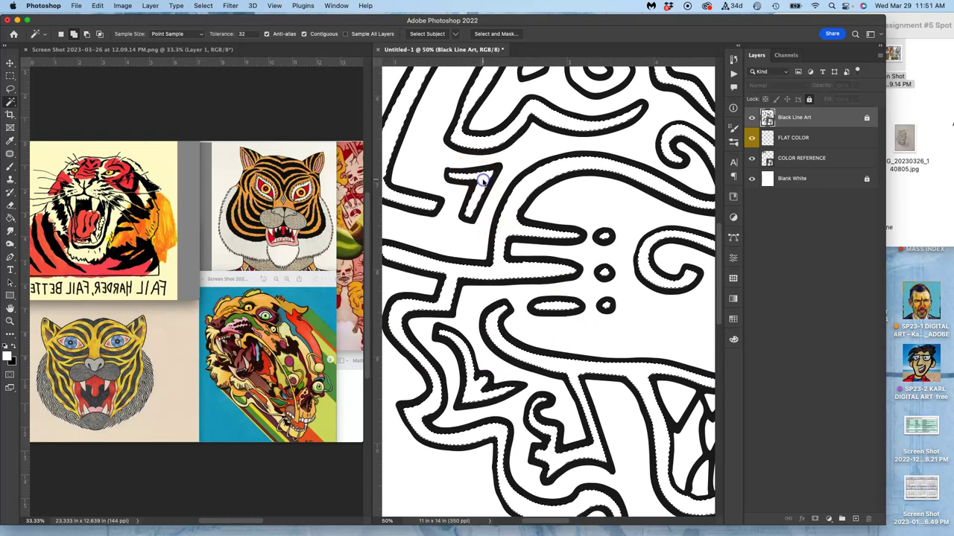
Add the gaps inside the mouth and between the upper and lower teeth.
{"action": "left_click_drag", "start_coordinate": [575, 243], "coordinate": [540, 192]}
{"action": "scroll", "coordinate": [540, 192], "scroll_direction": "down", "scroll_amount": 5}
{"action": "scroll", "coordinate": [541, 192], "scroll_direction": "right", "scroll_amount": 3}
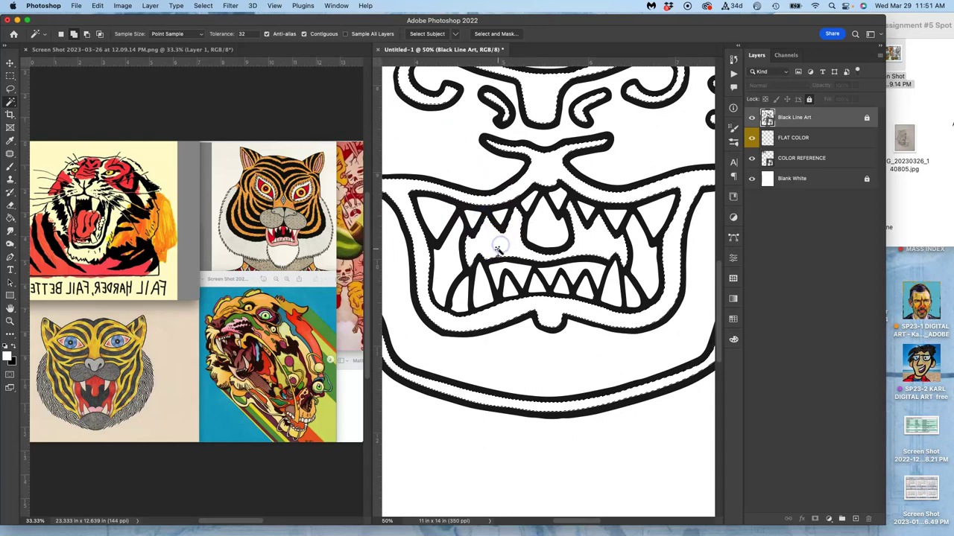
{"action": "left_click", "coordinate": [449, 266]}
{"action": "left_click", "coordinate": [550, 253]}
{"action": "left_click", "coordinate": [657, 257]}
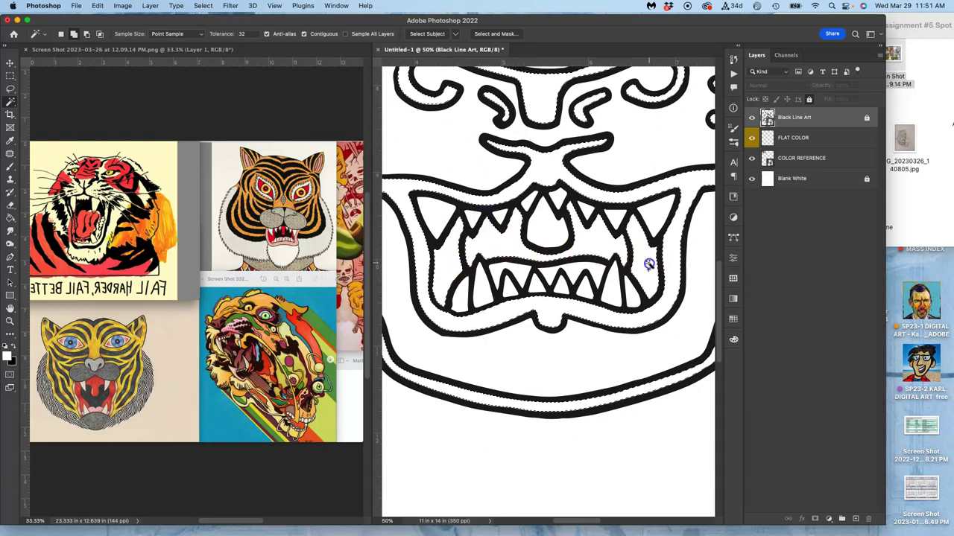
{"action": "left_click", "coordinate": [549, 219]}
{"action": "left_click", "coordinate": [514, 270]}
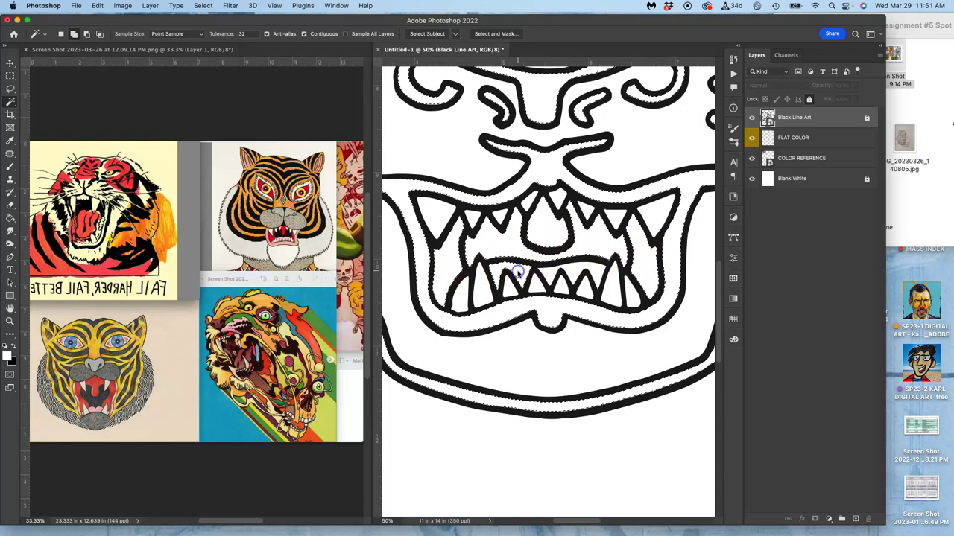
{"action": "left_click", "coordinate": [537, 302]}
{"action": "left_click", "coordinate": [537, 231]}
{"action": "left_click", "coordinate": [435, 224]}
{"action": "left_click", "coordinate": [479, 220]}
{"action": "left_click", "coordinate": [499, 216]}
{"action": "left_click", "coordinate": [528, 202]}
{"action": "left_click", "coordinate": [623, 275]}
{"action": "left_click", "coordinate": [584, 289]}
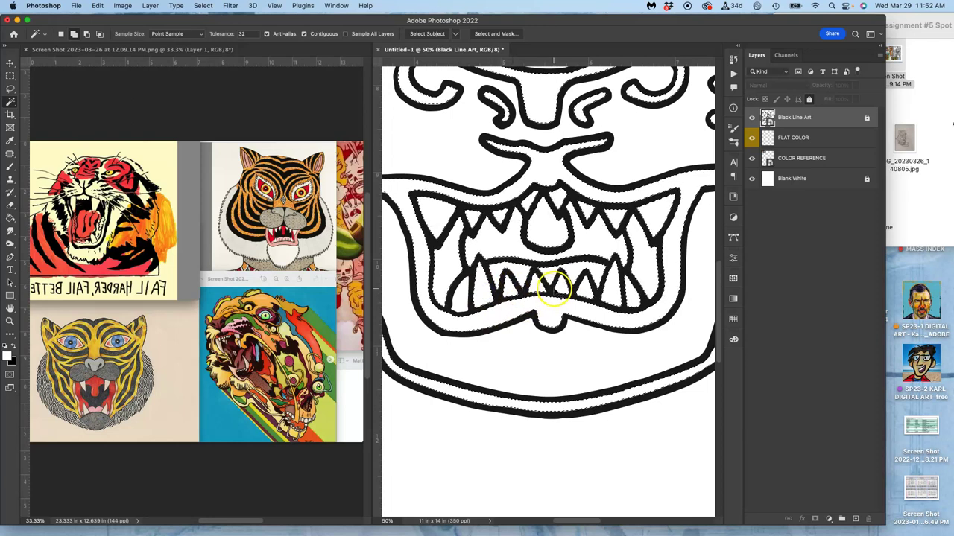
{"action": "scroll", "coordinate": [552, 287], "scroll_direction": "down", "scroll_amount": 3}
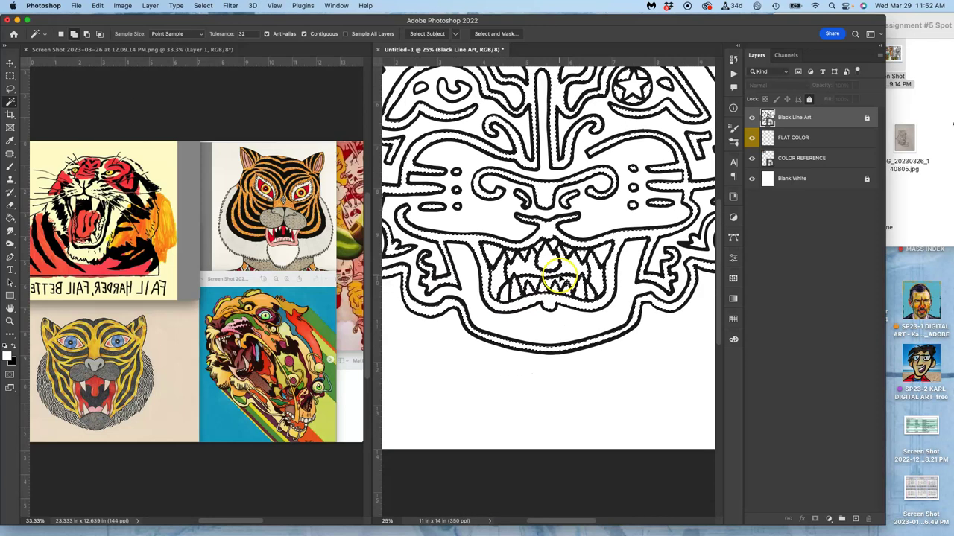
{"action": "left_click", "coordinate": [547, 254]}
{"action": "scroll", "coordinate": [494, 187], "scroll_direction": "up", "scroll_amount": 5}
{"action": "scroll", "coordinate": [552, 261], "scroll_direction": "left", "scroll_amount": 5}
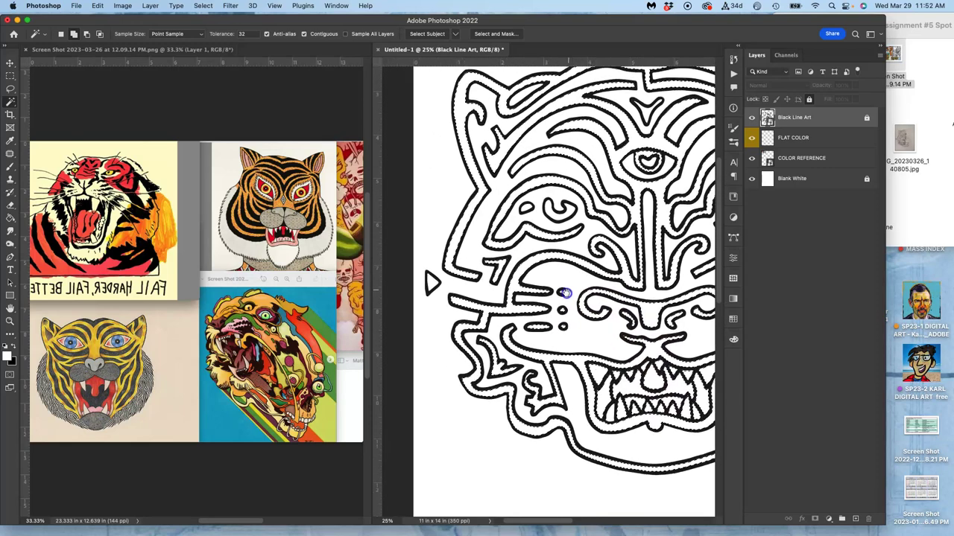
{"action": "scroll", "coordinate": [568, 276], "scroll_direction": "up", "scroll_amount": 3}
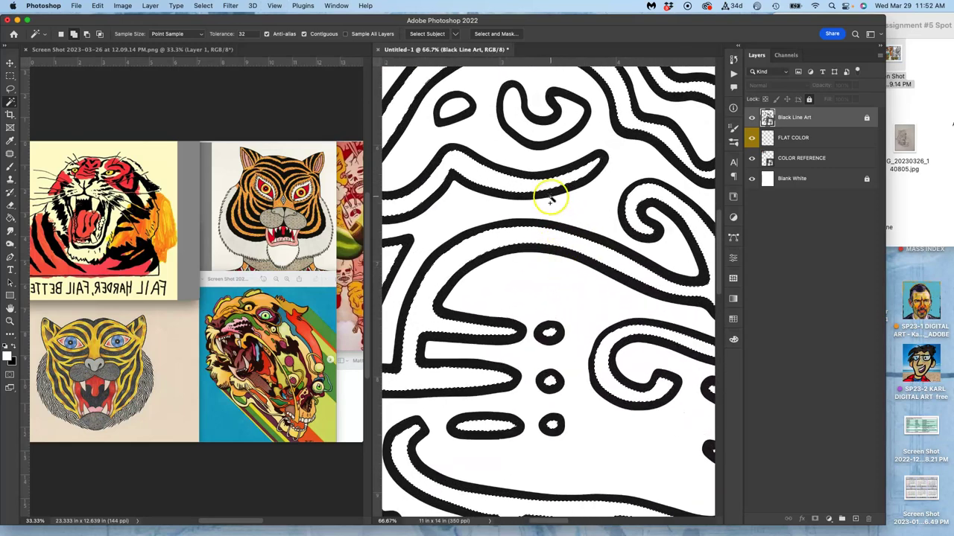
{"action": "scroll", "coordinate": [549, 195], "scroll_direction": "up", "scroll_amount": 3}
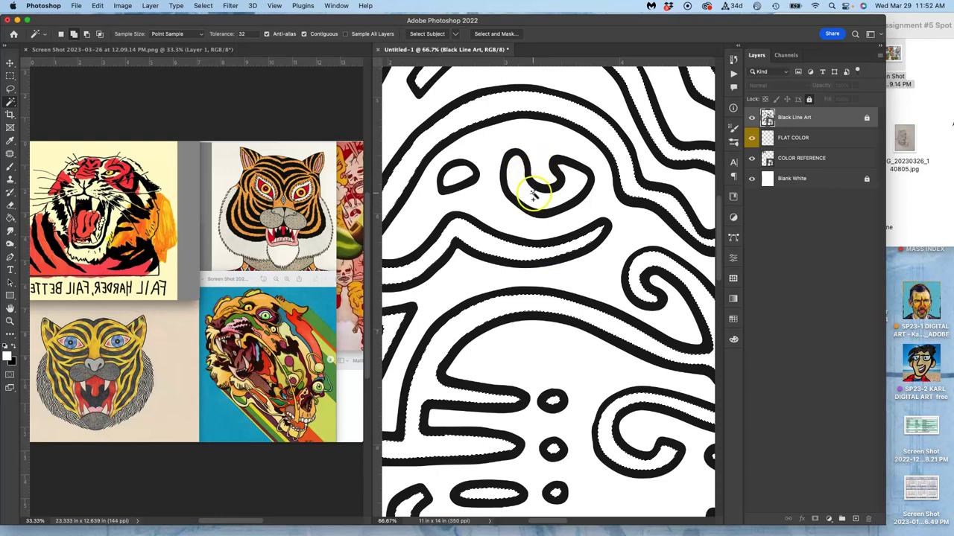
{"action": "scroll", "coordinate": [574, 245], "scroll_direction": "right", "scroll_amount": 5}
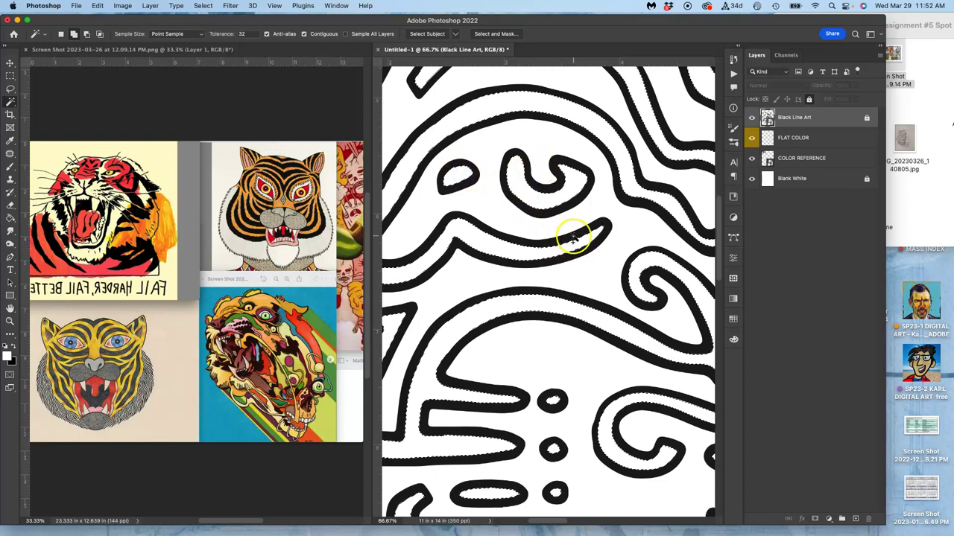
{"action": "scroll", "coordinate": [570, 234], "scroll_direction": "down", "scroll_amount": 3}
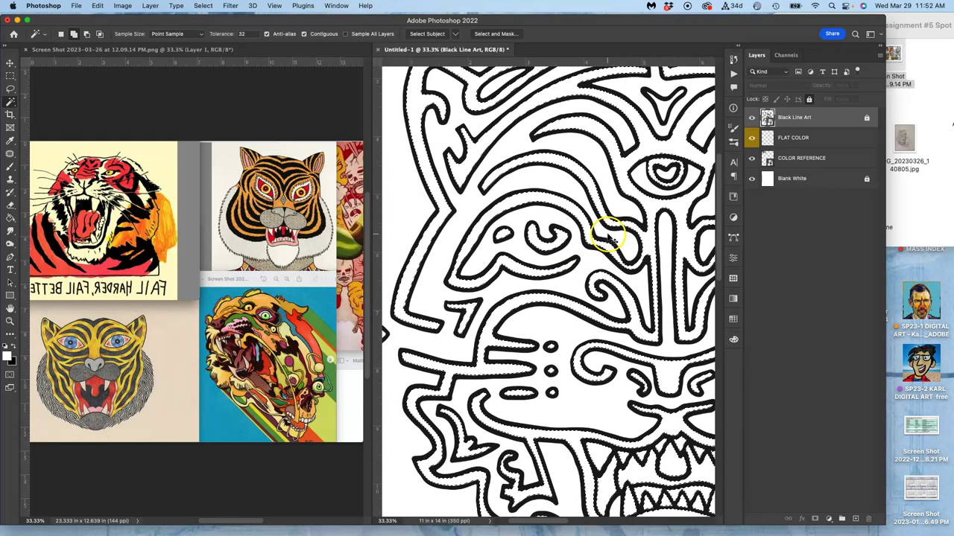
Add the V shape's interior between the eyes to the selection.
{"action": "key", "text": "super+minus"}
{"action": "key", "text": "super+equal"}
{"action": "key", "text": "super+equal"}
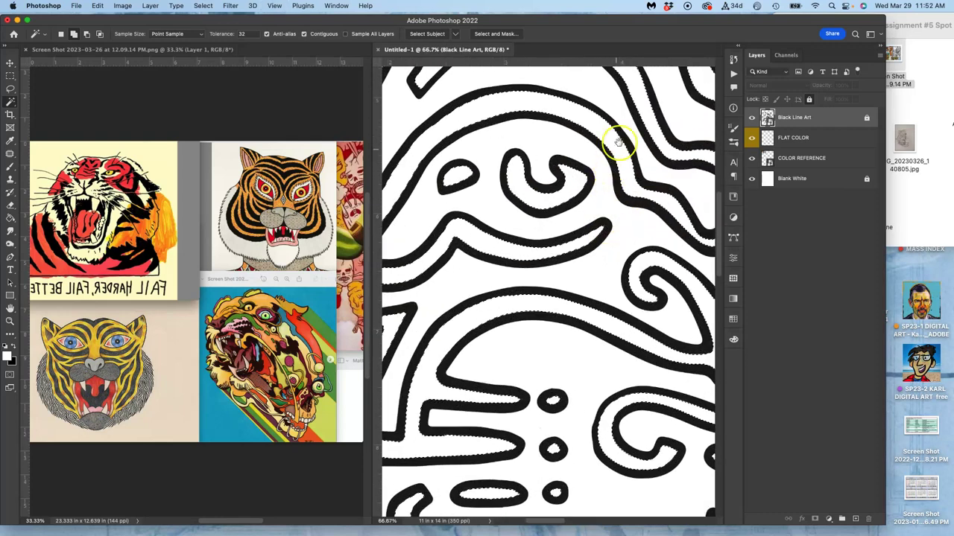
{"action": "left_click_drag", "start_coordinate": [622, 134], "coordinate": [557, 243]}
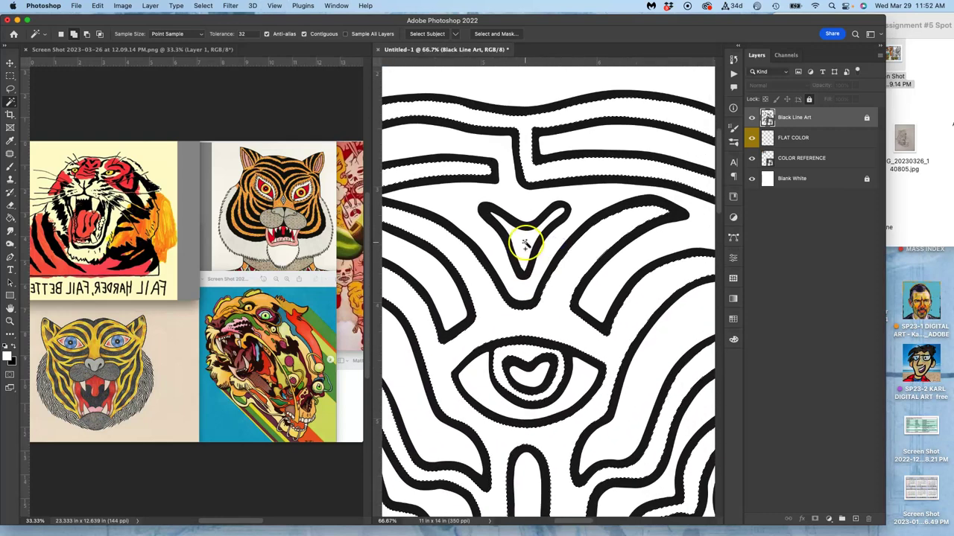
{"action": "left_click", "coordinate": [525, 243]}
{"action": "key", "text": "super+minus"}
{"action": "key", "text": "super+minus"}
{"action": "key", "text": "super+minus"}
{"action": "key", "text": "super+minus"}
{"action": "key", "text": "super+minus"}
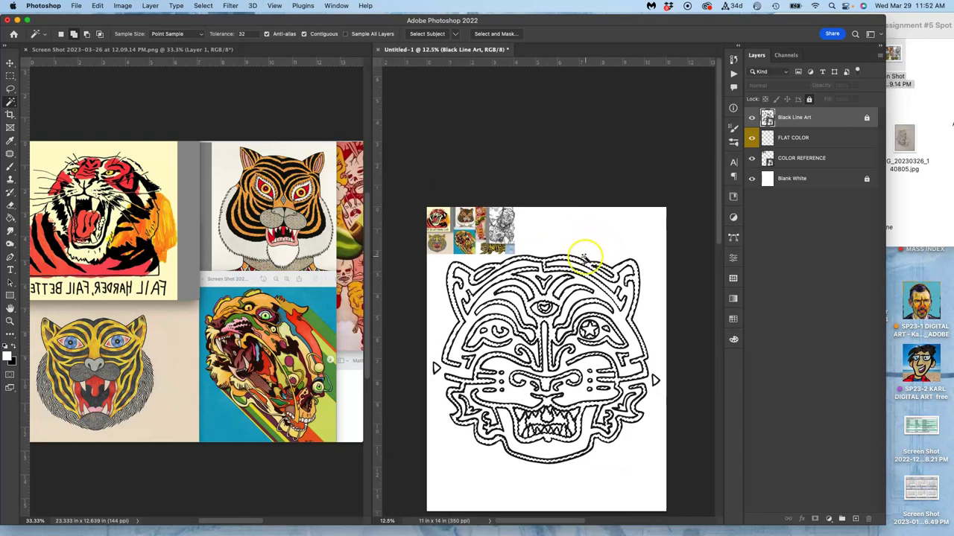
{"action": "key", "text": "super+plus"}
{"action": "key", "text": "super+plus"}
{"action": "key", "text": "super+plus"}
{"action": "key", "text": "super+plus"}
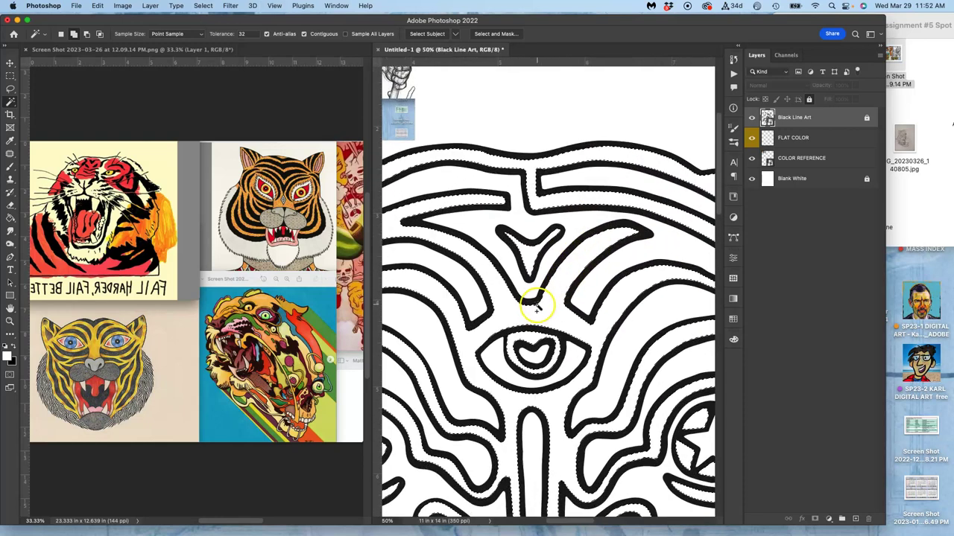
{"action": "scroll", "coordinate": [583, 132], "scroll_direction": "down", "scroll_amount": 5}
{"action": "scroll", "coordinate": [553, 213], "scroll_direction": "left", "scroll_amount": 5}
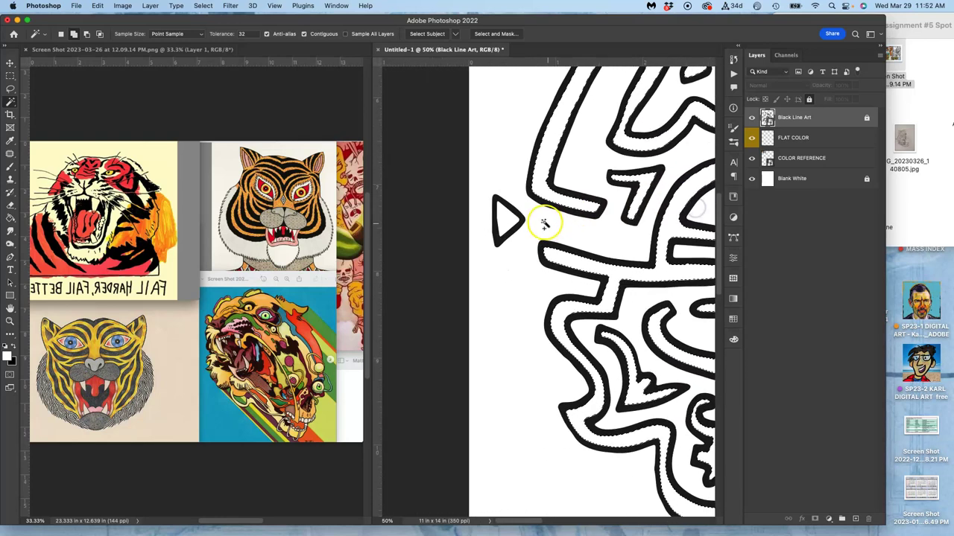
{"action": "scroll", "coordinate": [509, 220], "scroll_direction": "right", "scroll_amount": 10}
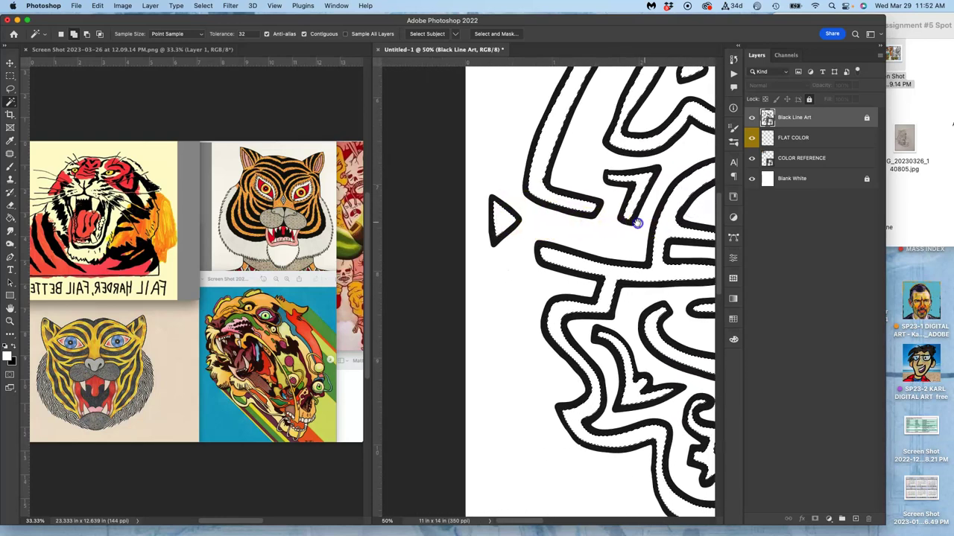
{"action": "scroll", "coordinate": [478, 253], "scroll_direction": "right", "scroll_amount": 3}
{"action": "scroll", "coordinate": [478, 253], "scroll_direction": "down", "scroll_amount": 1}
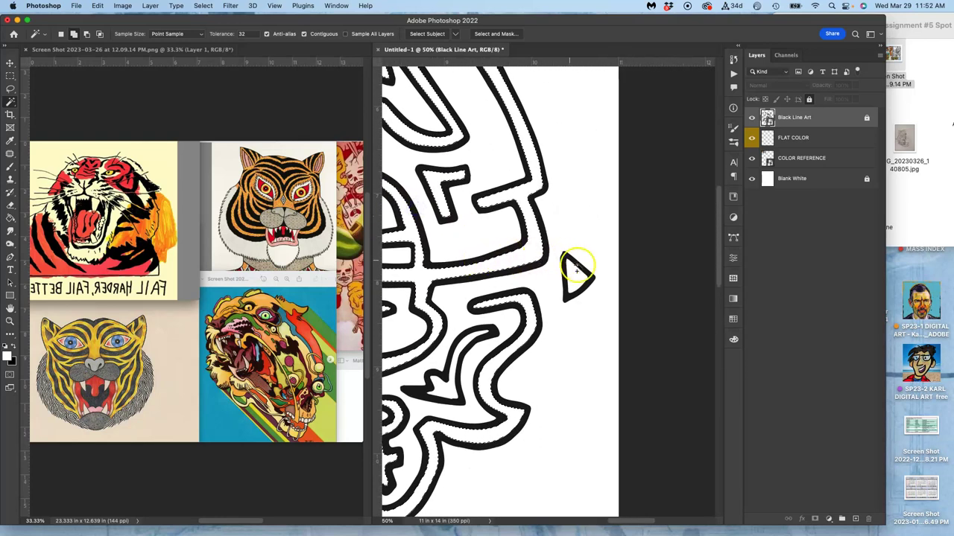
{"action": "scroll", "coordinate": [572, 277], "scroll_direction": "down", "scroll_amount": 5}
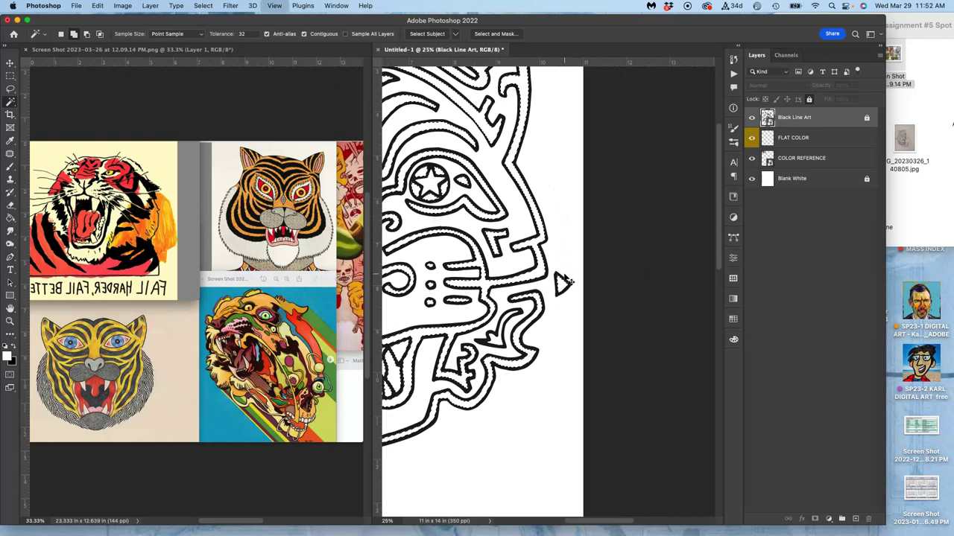
{"action": "scroll", "coordinate": [578, 259], "scroll_direction": "up", "scroll_amount": 3}
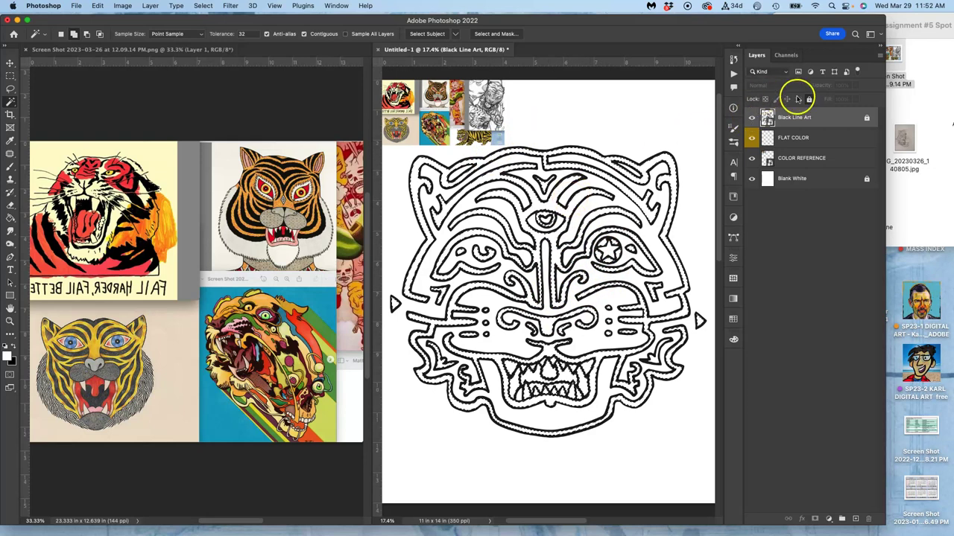
Hide Black Line Art, activate FLAT COLOR, and sample the reference tiger's orange with the Paint Bucket.
{"action": "left_click", "coordinate": [751, 118]}
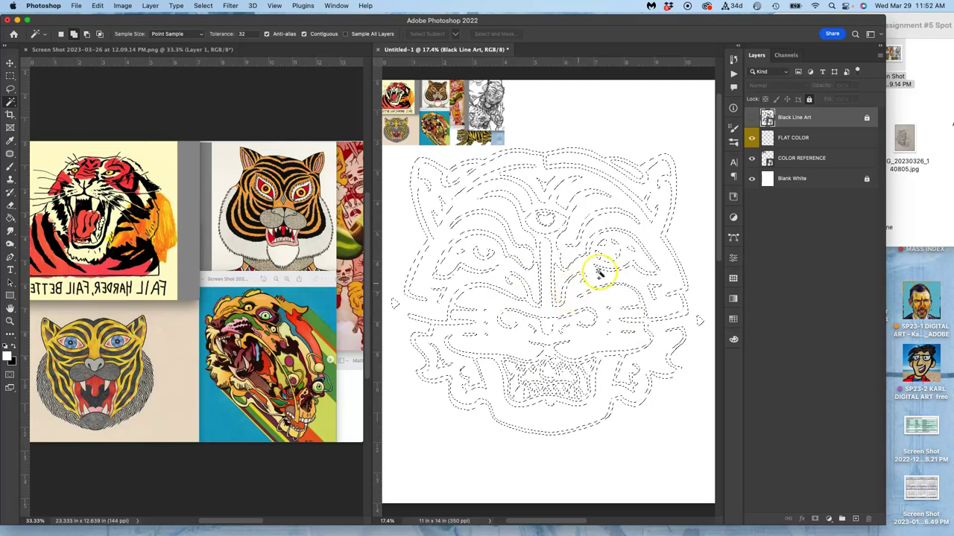
{"action": "left_click", "coordinate": [826, 140]}
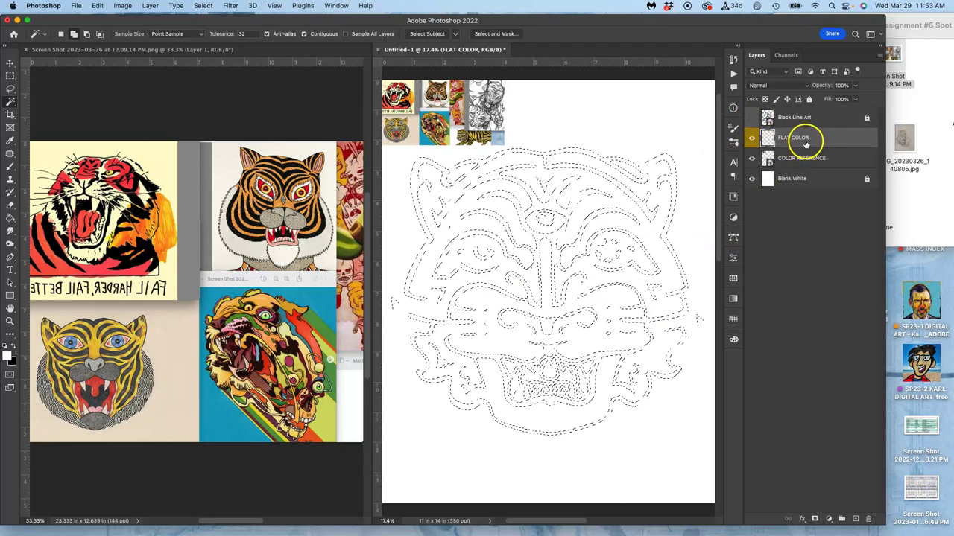
{"action": "left_click", "coordinate": [10, 217]}
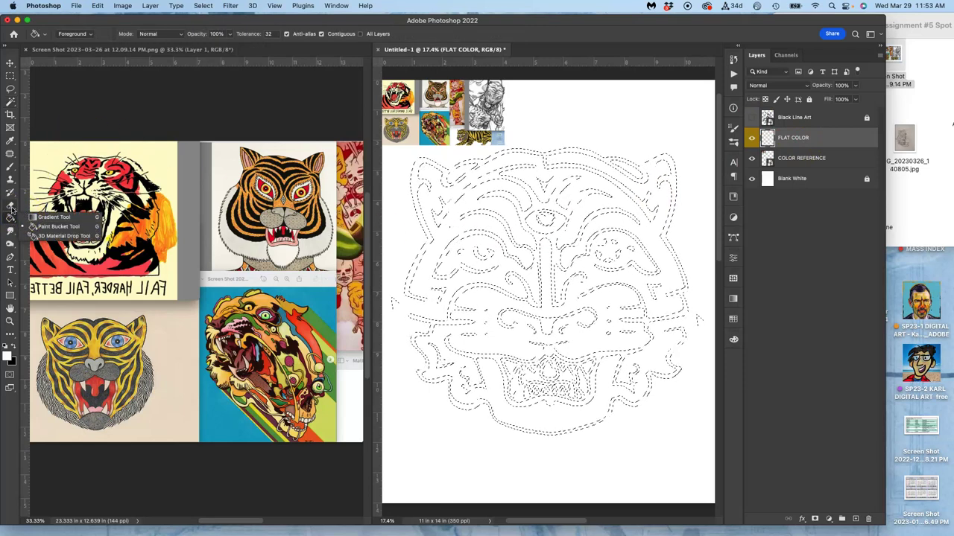
{"action": "left_click", "coordinate": [45, 227]}
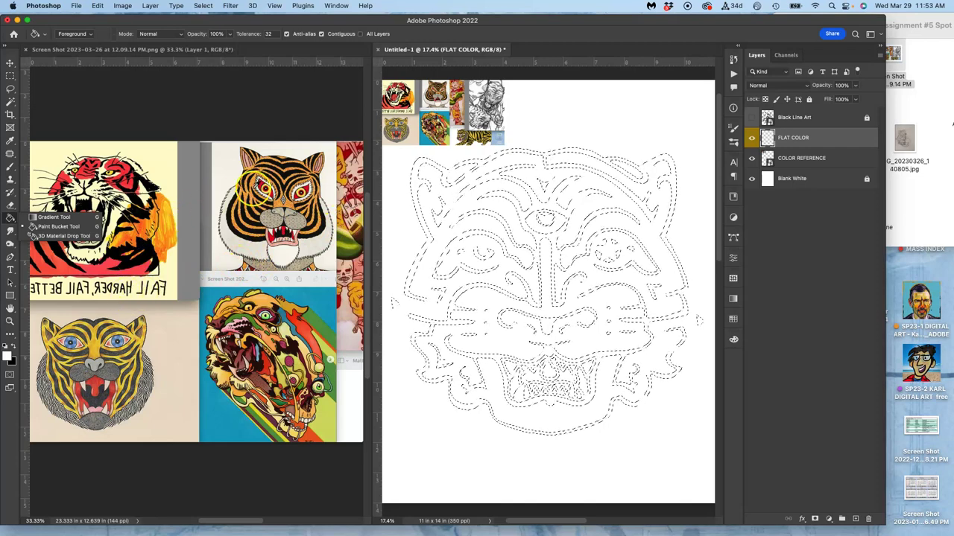
{"action": "left_click", "coordinate": [280, 197], "text": "alt"}
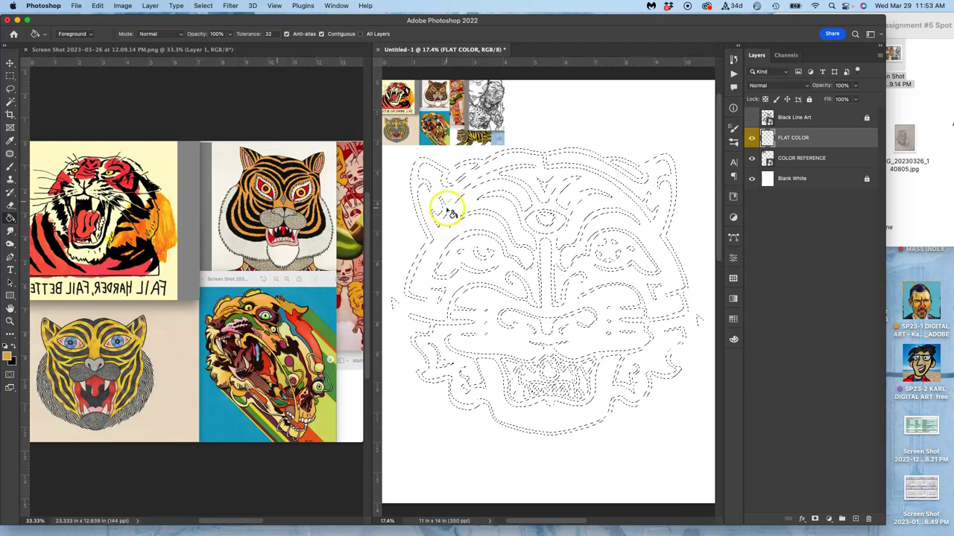
Paint Bucket the selection orange, deselect, and show Black Line Art over the fill.
{"action": "left_click", "coordinate": [417, 234]}
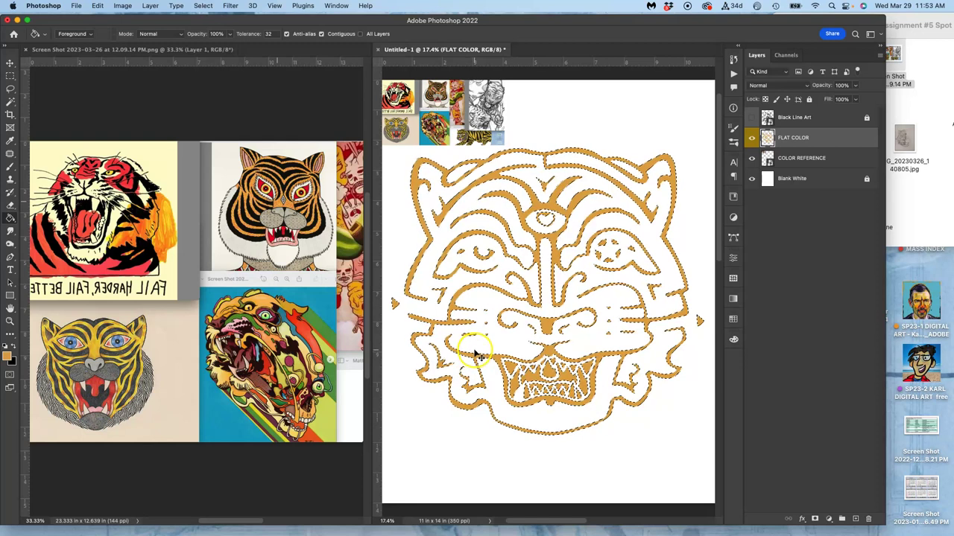
{"action": "key", "text": "super+d"}
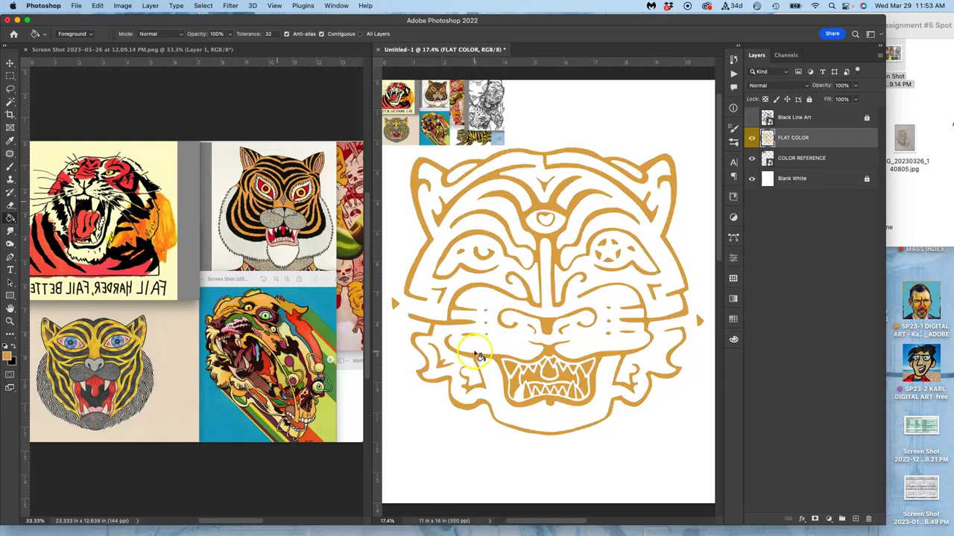
{"action": "left_click", "coordinate": [751, 118]}
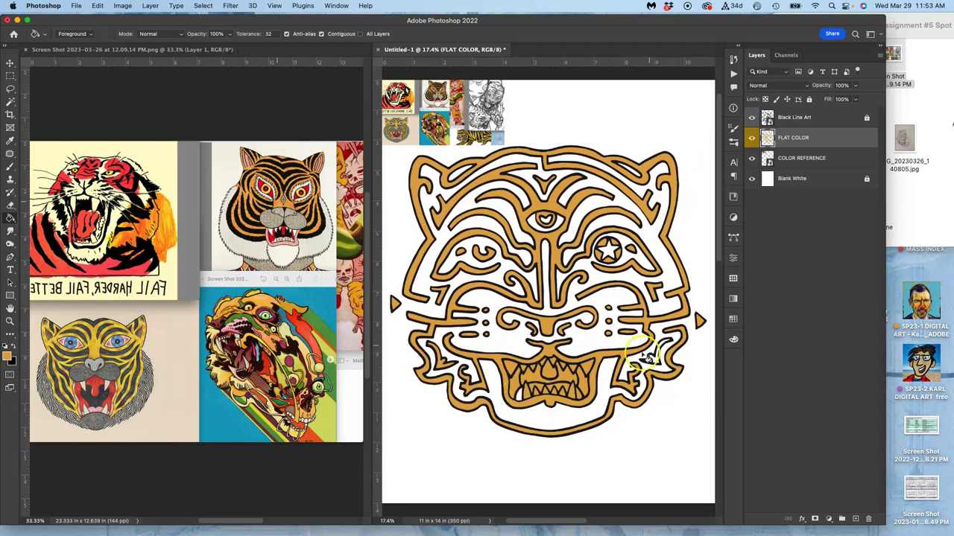
{"action": "key", "text": "super+equal"}
{"action": "key", "text": "super+equal"}
{"action": "key", "text": "super+equal"}
{"action": "key", "text": "super+equal"}
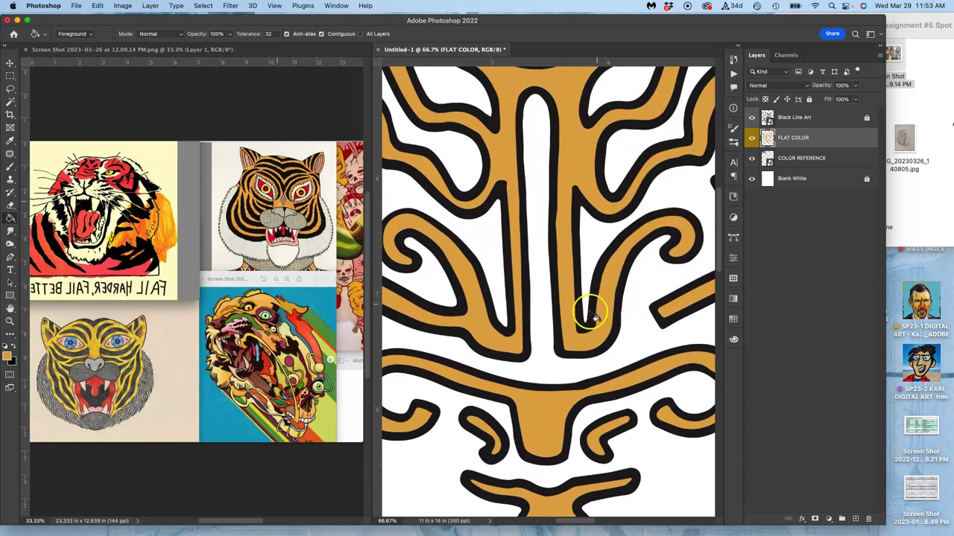
{"action": "scroll", "coordinate": [541, 336], "scroll_direction": "down", "scroll_amount": 10}
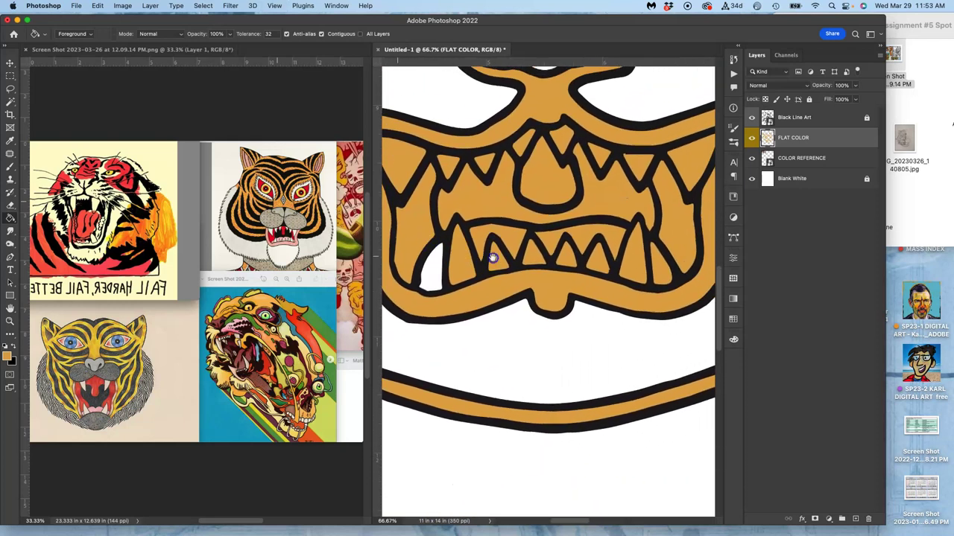
{"action": "scroll", "coordinate": [488, 258], "scroll_direction": "down", "scroll_amount": 2}
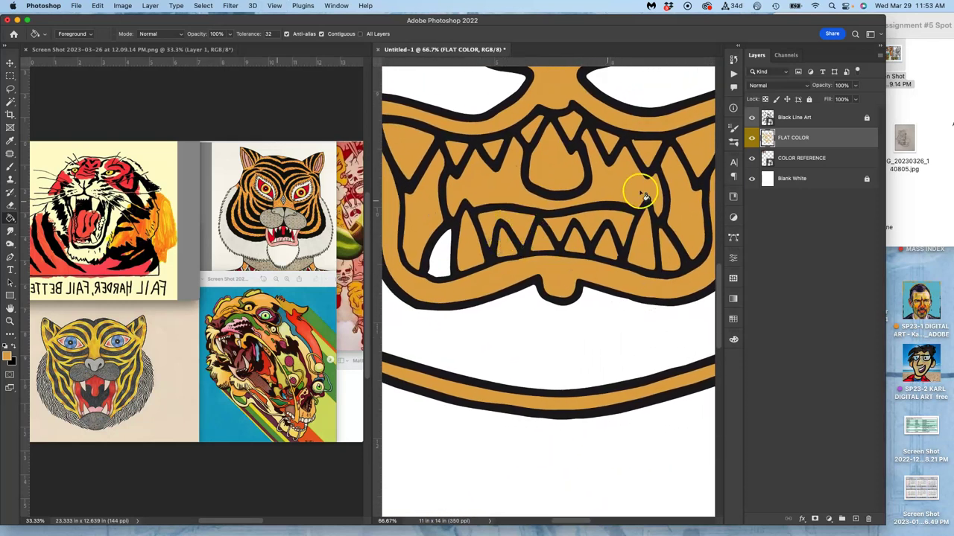
{"action": "left_click", "coordinate": [751, 118]}
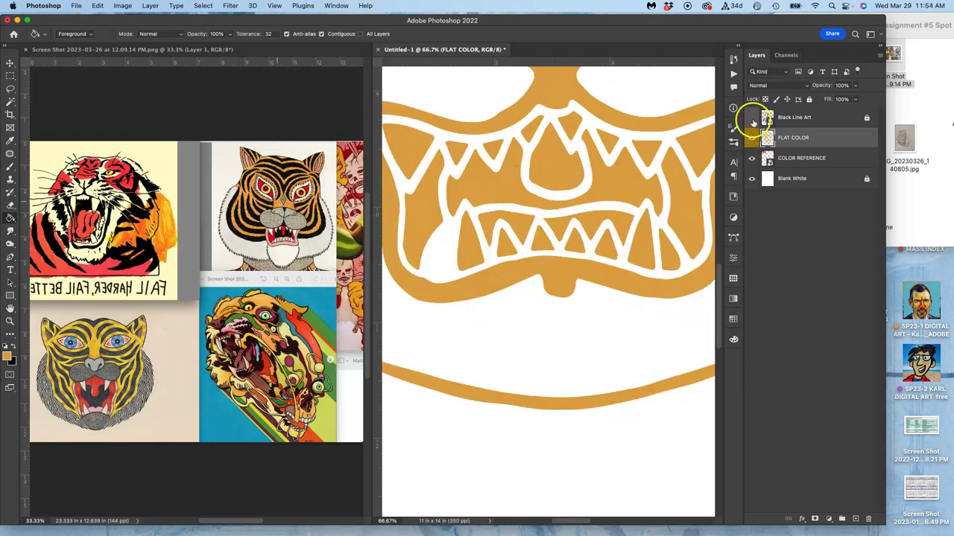
{"action": "left_click", "coordinate": [751, 118]}
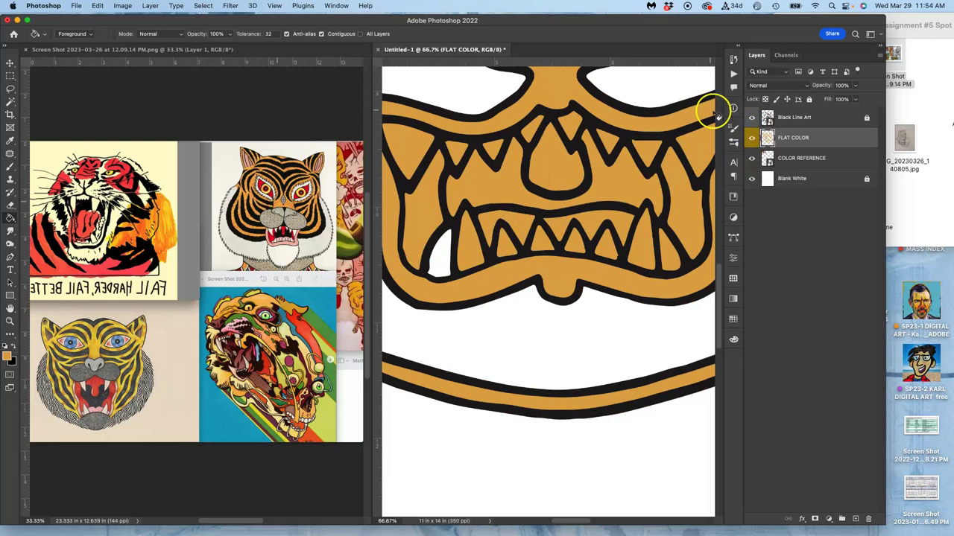
On Black Line Art, Magic Wand-select the missed white gaps by the lower teeth and cheek.
{"action": "left_click", "coordinate": [784, 120]}
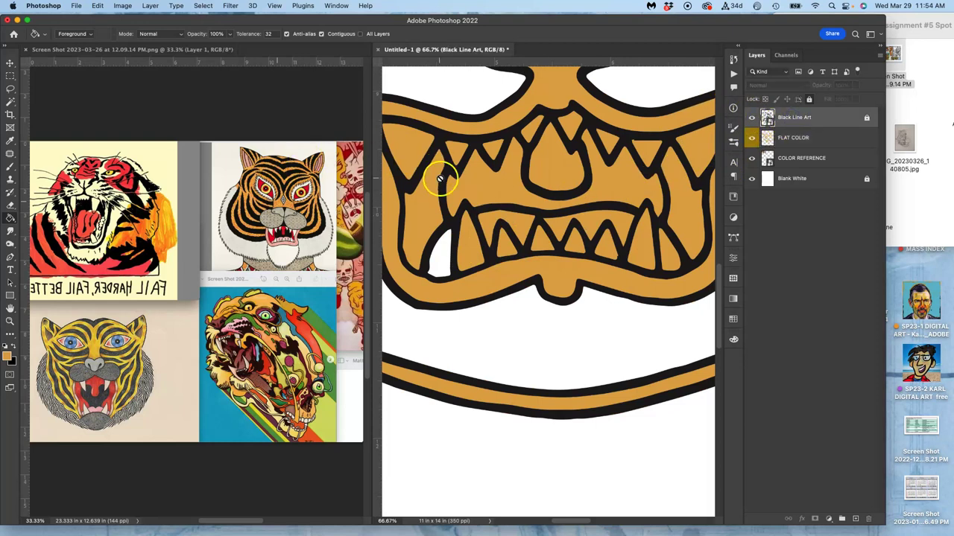
{"action": "left_click", "coordinate": [10, 101]}
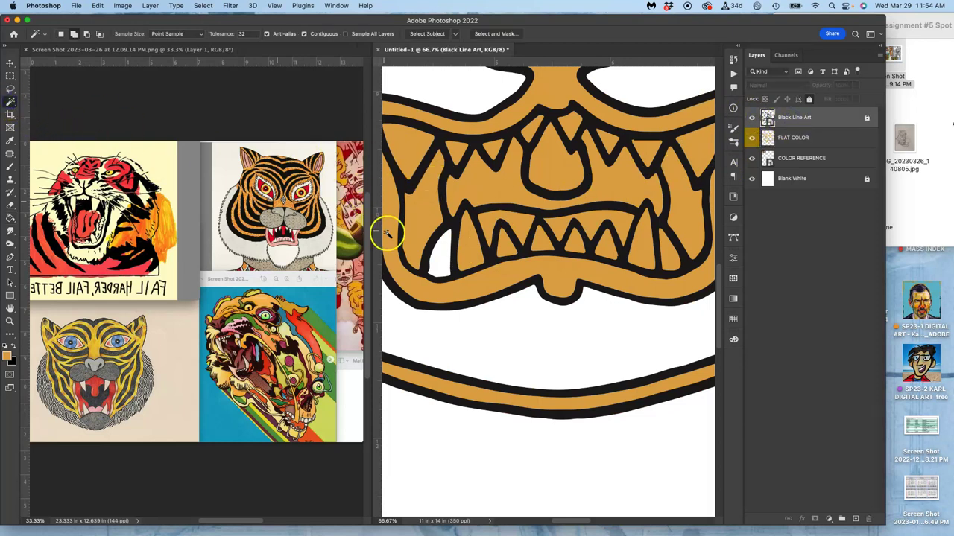
{"action": "left_click", "coordinate": [439, 256]}
{"action": "left_click_drag", "start_coordinate": [541, 187], "coordinate": [522, 320]}
{"action": "left_click", "coordinate": [539, 328]}
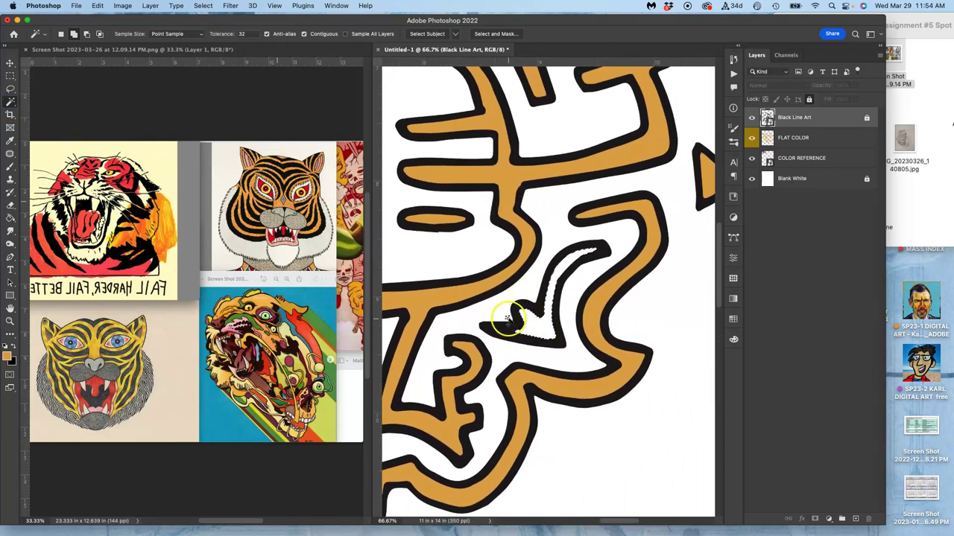
{"action": "key", "text": "super+0"}
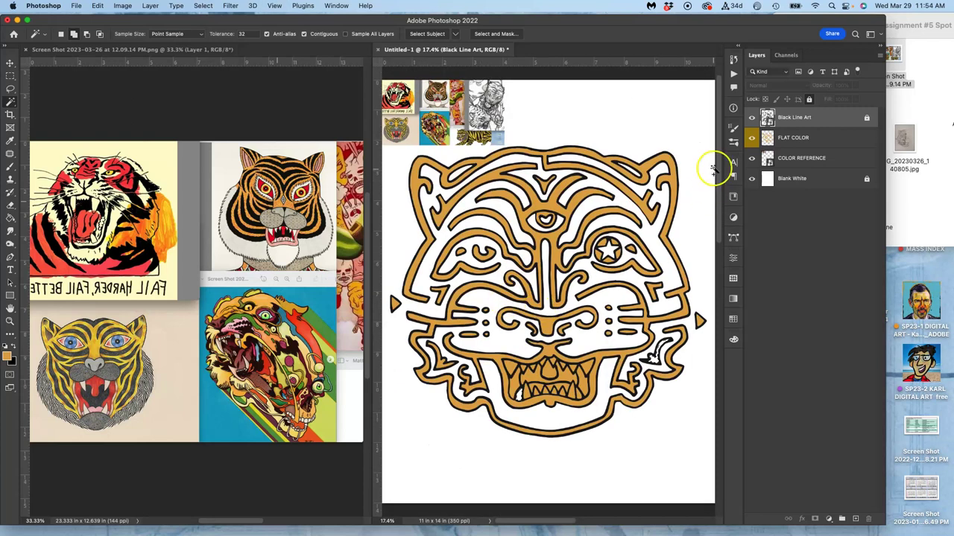
Fill the right-cheek and teeth gaps orange on FLAT COLOR, then show the line art again.
{"action": "left_click", "coordinate": [752, 117]}
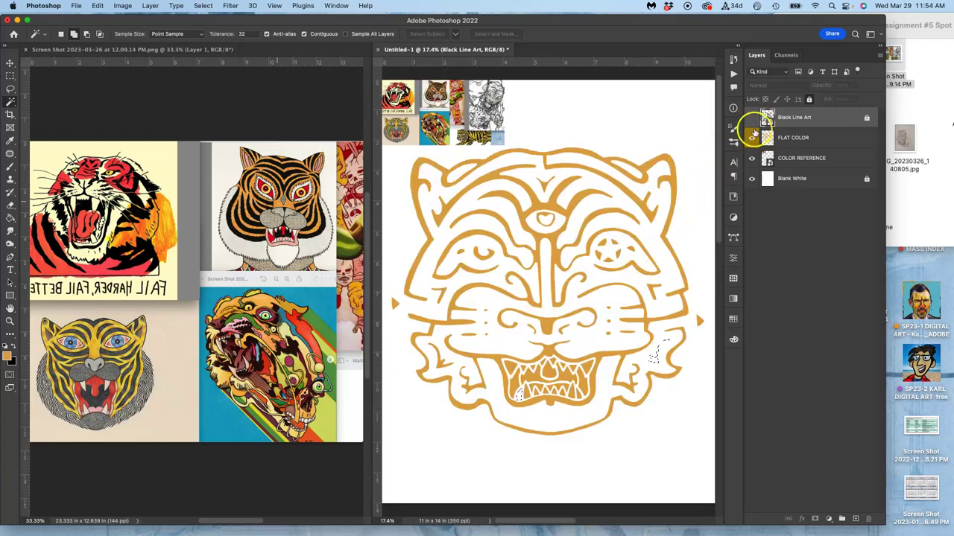
{"action": "left_click", "coordinate": [767, 138]}
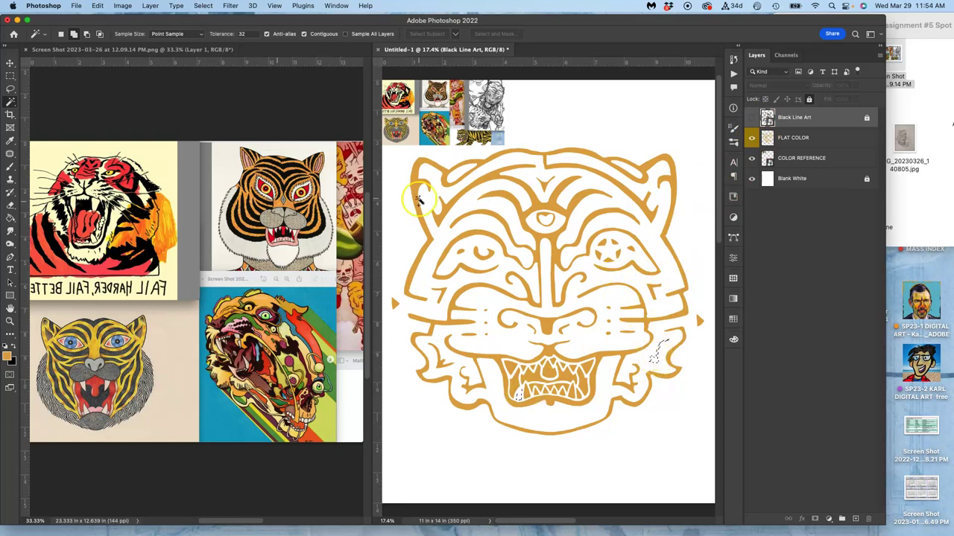
{"action": "left_click", "coordinate": [11, 216]}
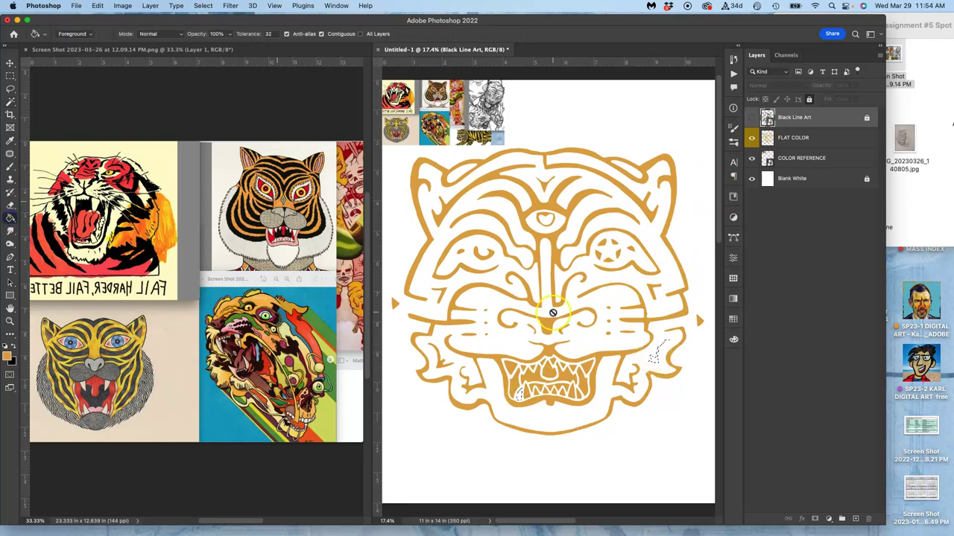
{"action": "left_click", "coordinate": [530, 387]}
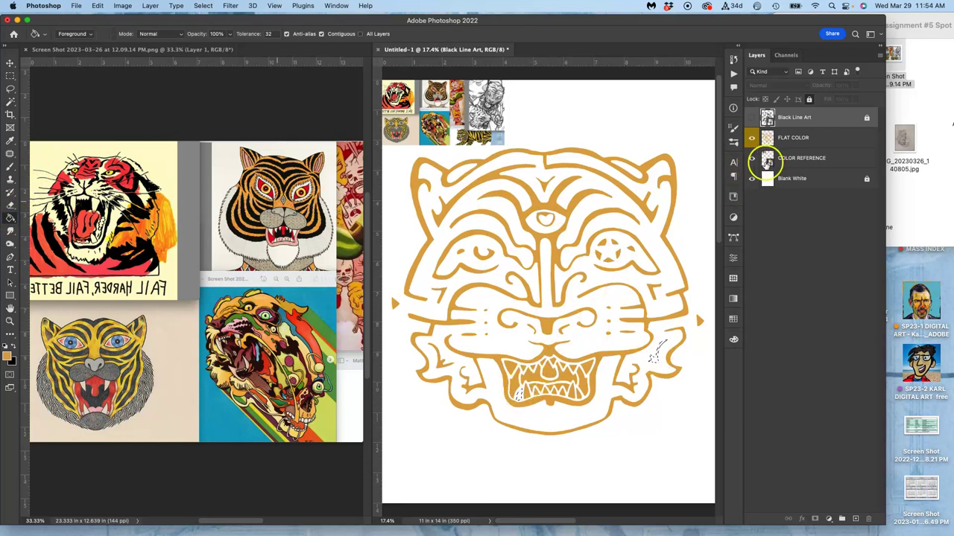
{"action": "left_click", "coordinate": [783, 137]}
{"action": "left_click", "coordinate": [660, 365]}
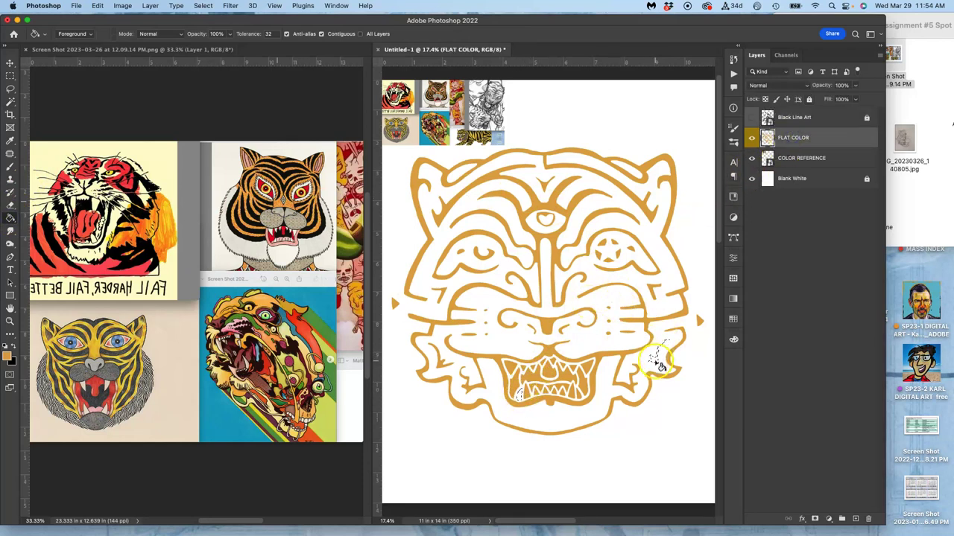
{"action": "left_click", "coordinate": [517, 395]}
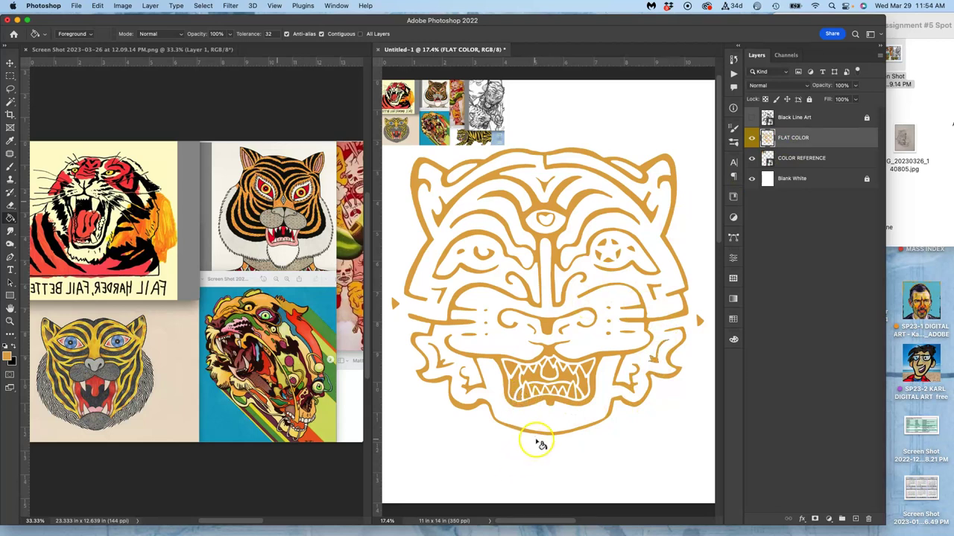
{"action": "left_click", "coordinate": [751, 117]}
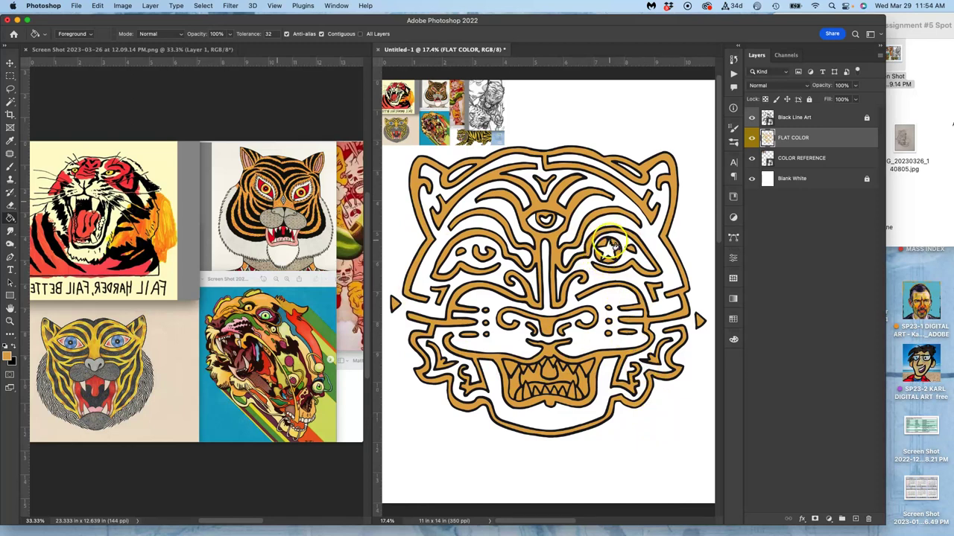
{"action": "key", "text": "super+equal"}
{"action": "key", "text": "super+equal"}
{"action": "key", "text": "super+equal"}
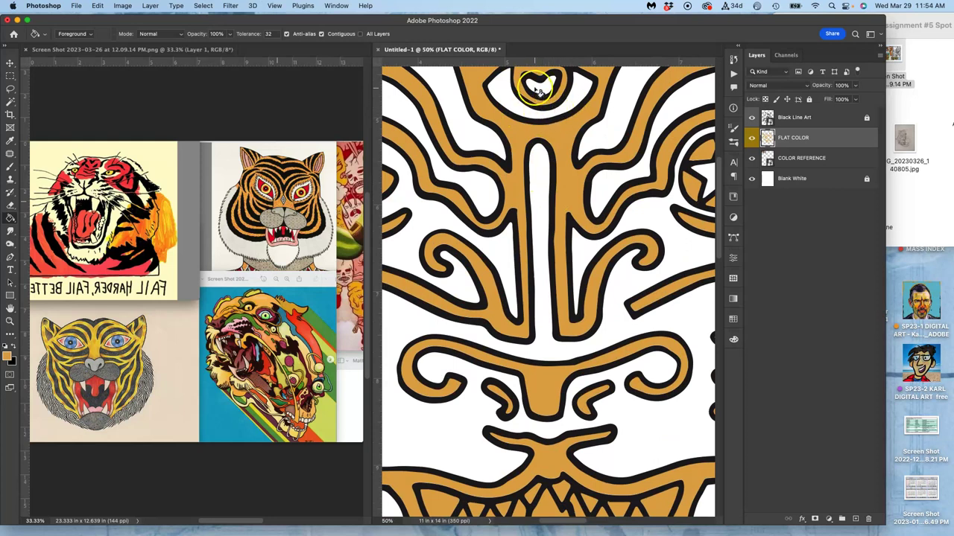
{"action": "scroll", "coordinate": [600, 173], "scroll_direction": "right", "scroll_amount": 6}
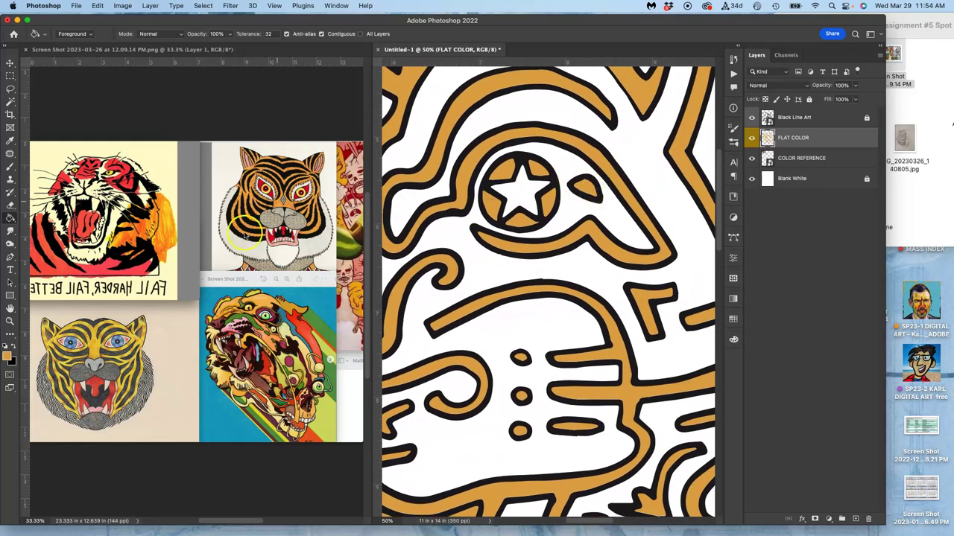
With the Magic Wand on Black Line Art, select the white area inside the forehead eye.
{"action": "left_click", "coordinate": [9, 101]}
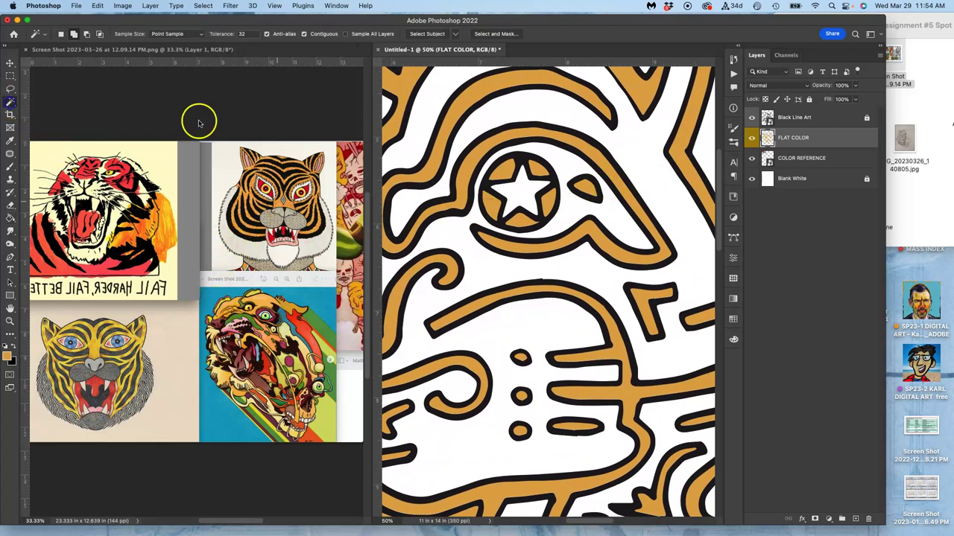
{"action": "left_click", "coordinate": [791, 118]}
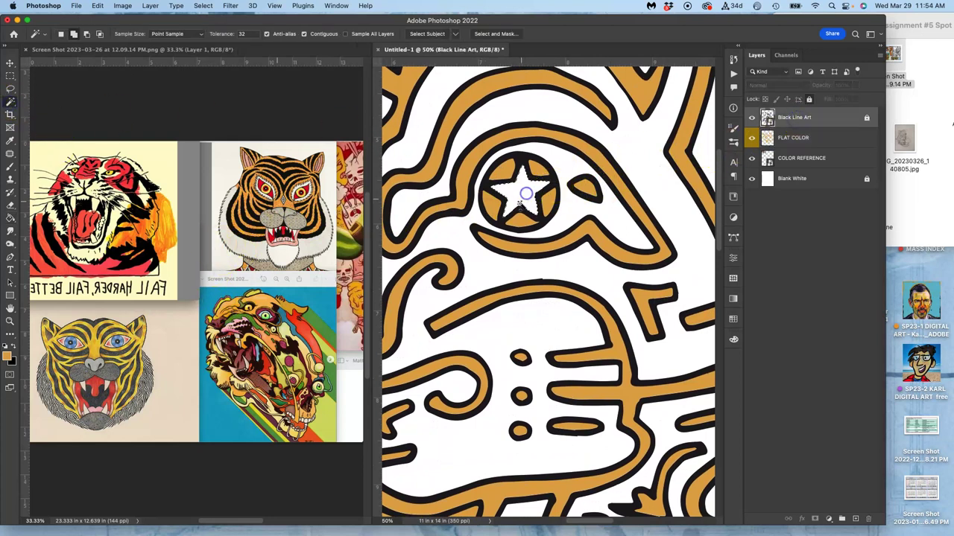
{"action": "scroll", "coordinate": [492, 235], "scroll_direction": "left", "scroll_amount": 5}
{"action": "scroll", "coordinate": [492, 234], "scroll_direction": "up", "scroll_amount": 3}
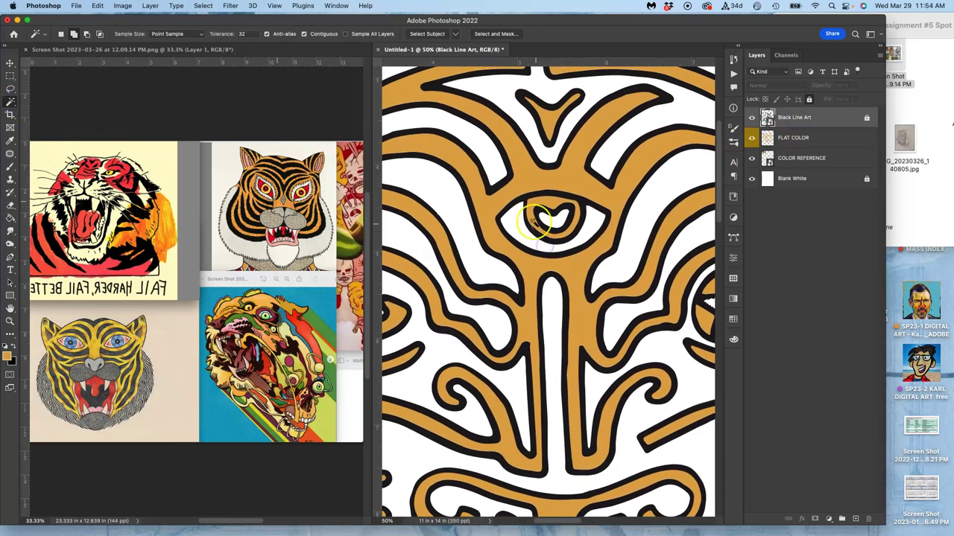
{"action": "left_click", "coordinate": [516, 227]}
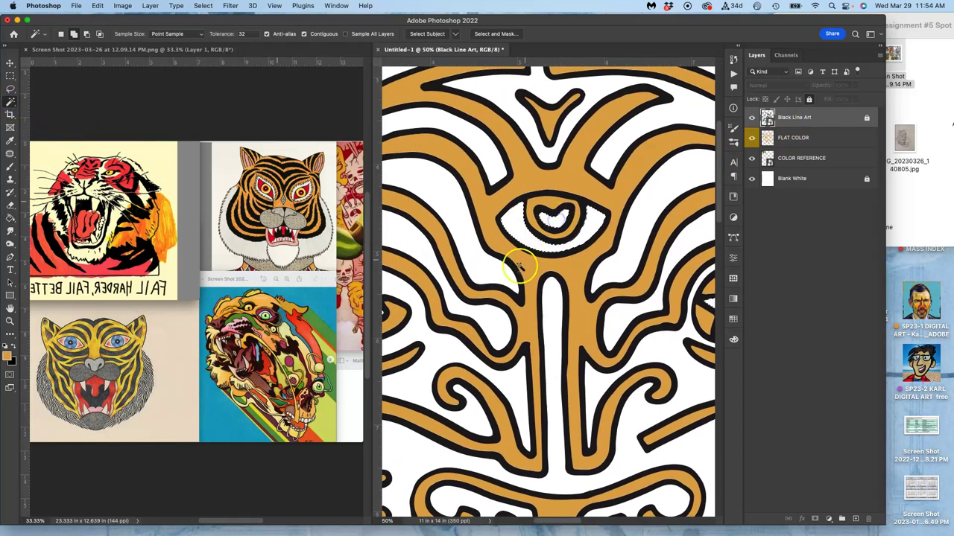
Add three of the upper teeth to the Magic Wand selection.
{"action": "scroll", "coordinate": [521, 261], "scroll_direction": "down", "scroll_amount": 8}
{"action": "scroll", "coordinate": [522, 261], "scroll_direction": "right", "scroll_amount": 3}
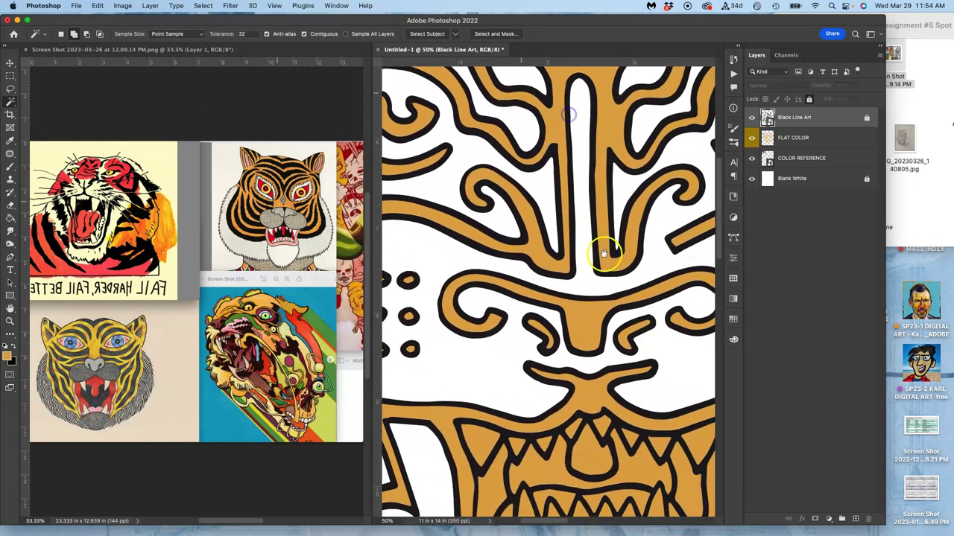
{"action": "scroll", "coordinate": [602, 257], "scroll_direction": "down", "scroll_amount": 10}
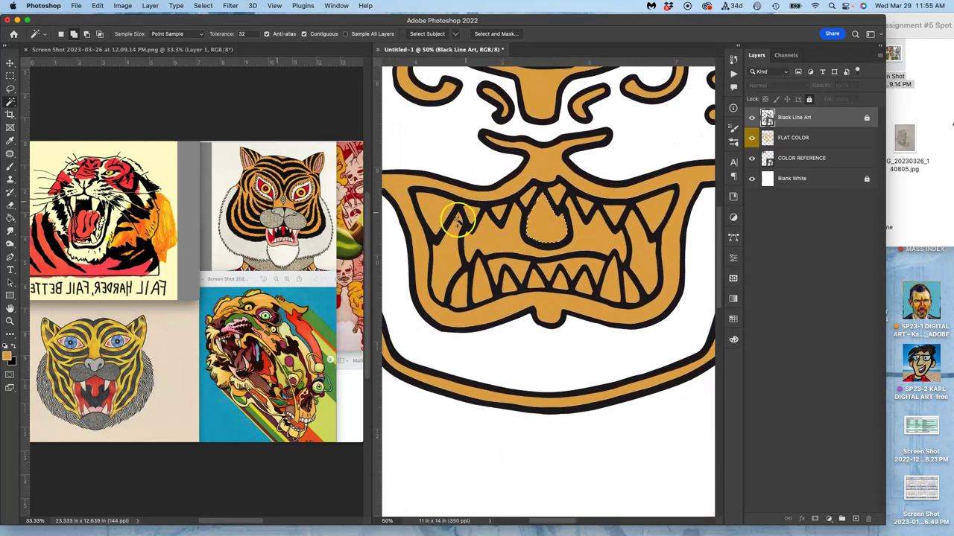
{"action": "left_click", "coordinate": [436, 213]}
{"action": "left_click", "coordinate": [471, 215]}
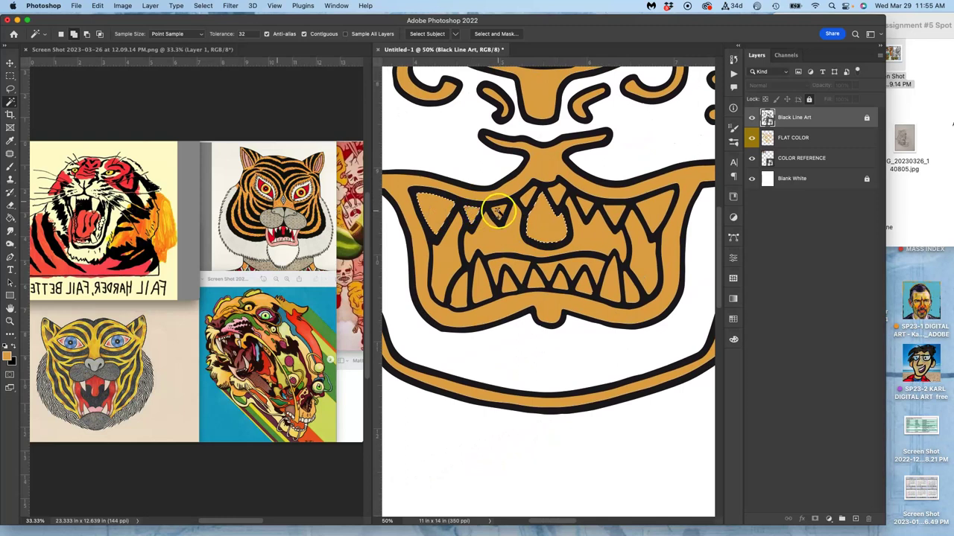
{"action": "left_click", "coordinate": [537, 195]}
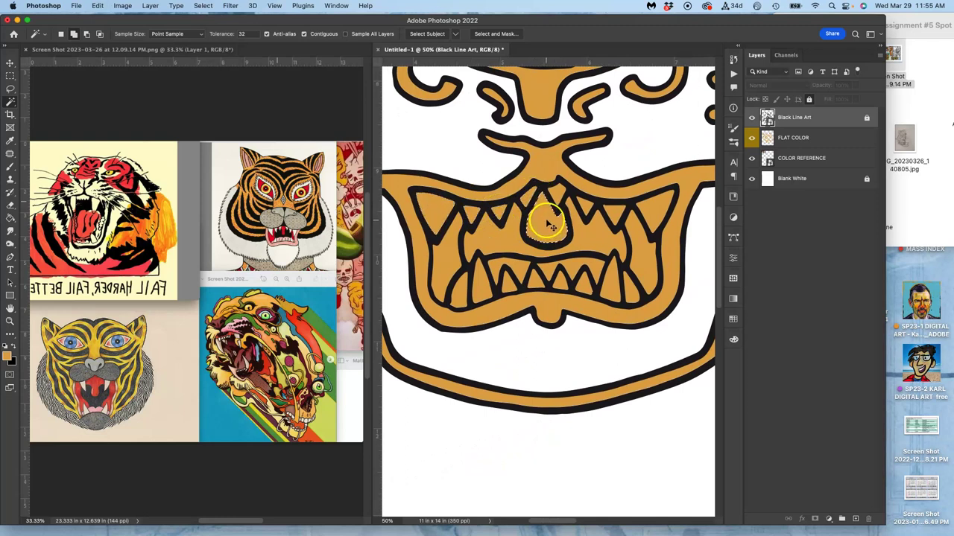
Hide and re-show Black Line Art to check the selection, then move the view to the eye and star.
{"action": "left_click", "coordinate": [752, 118]}
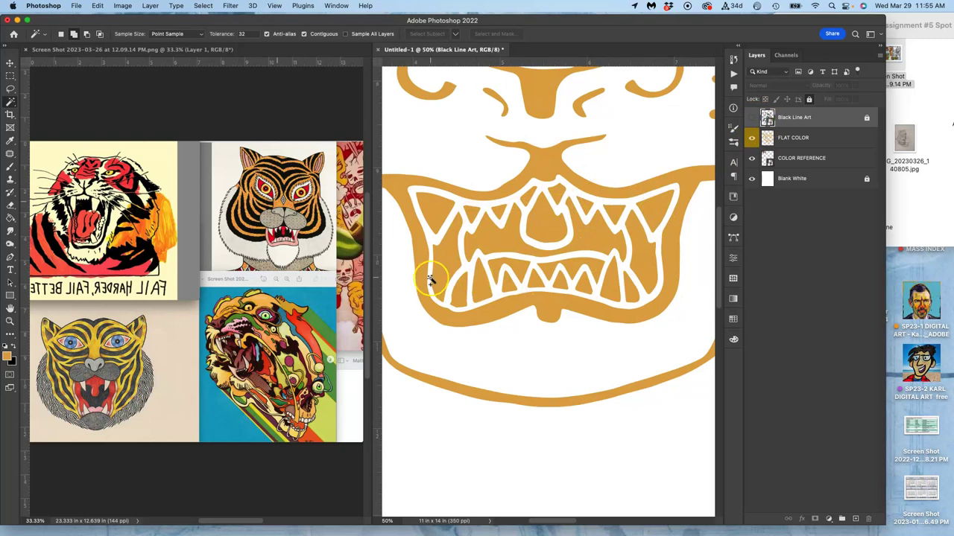
{"action": "left_click", "coordinate": [752, 117]}
{"action": "scroll", "coordinate": [519, 199], "scroll_direction": "up", "scroll_amount": 10}
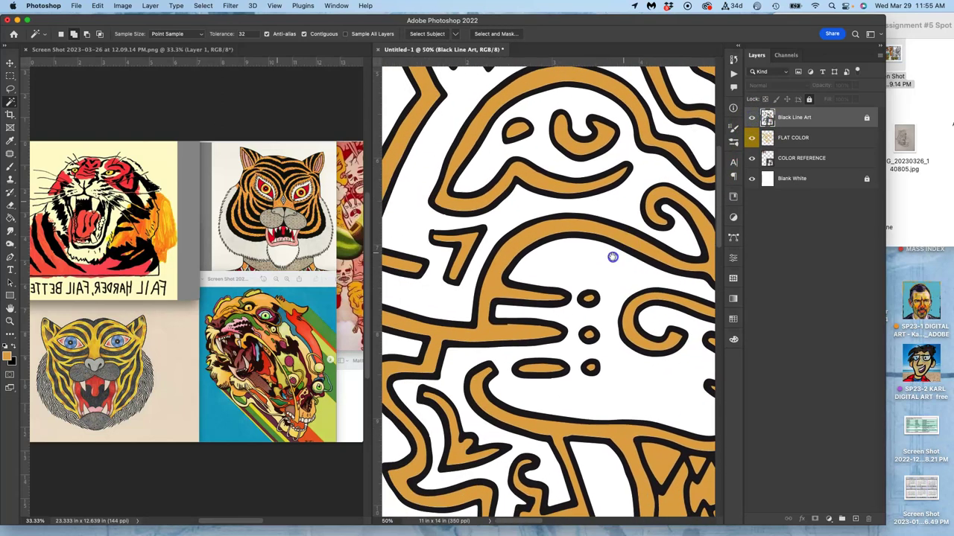
{"action": "left_click_drag", "start_coordinate": [479, 273], "coordinate": [556, 228]}
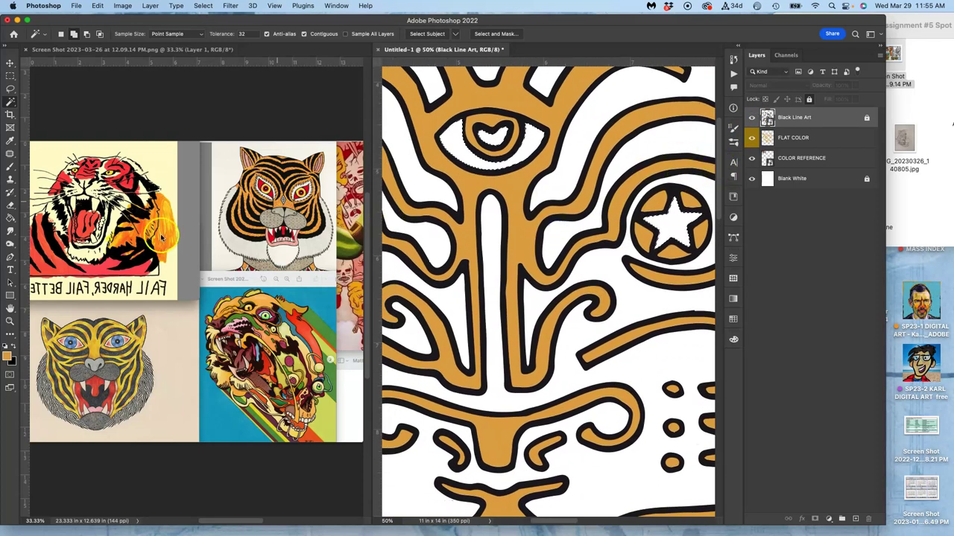
Paint Bucket the selected eye and star with the pale foreground colour on the FLAT COLOR layer.
{"action": "left_click", "coordinate": [10, 219]}
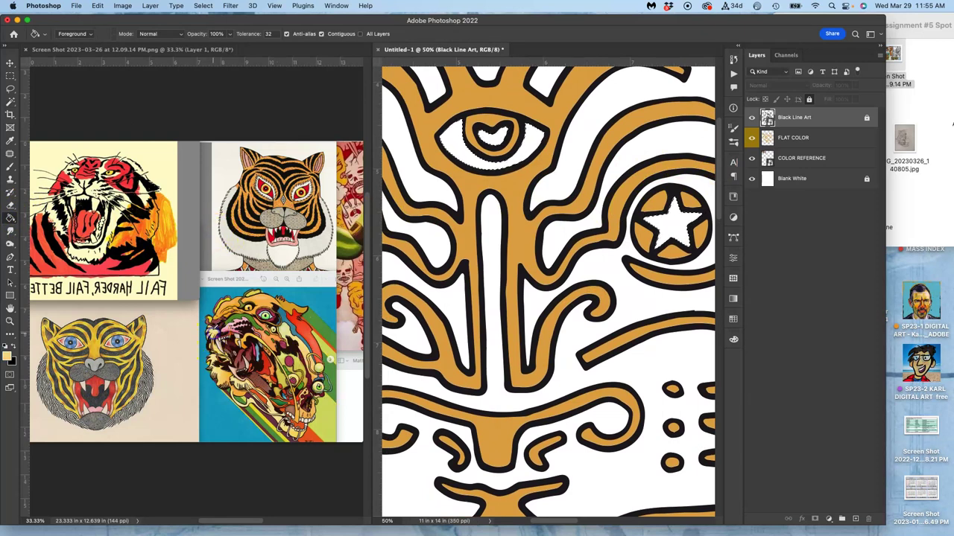
{"action": "left_click", "coordinate": [797, 138]}
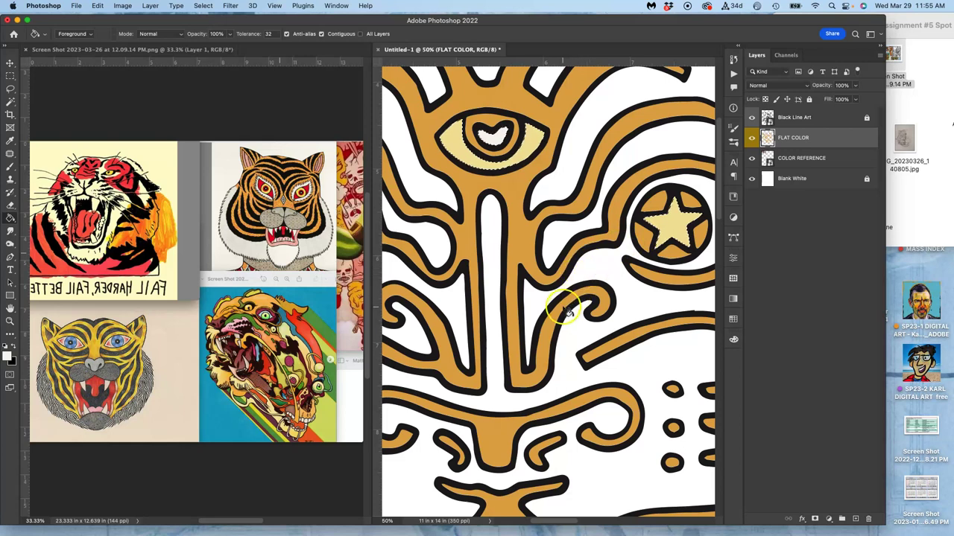
{"action": "scroll", "coordinate": [564, 309], "scroll_direction": "down", "scroll_amount": 6}
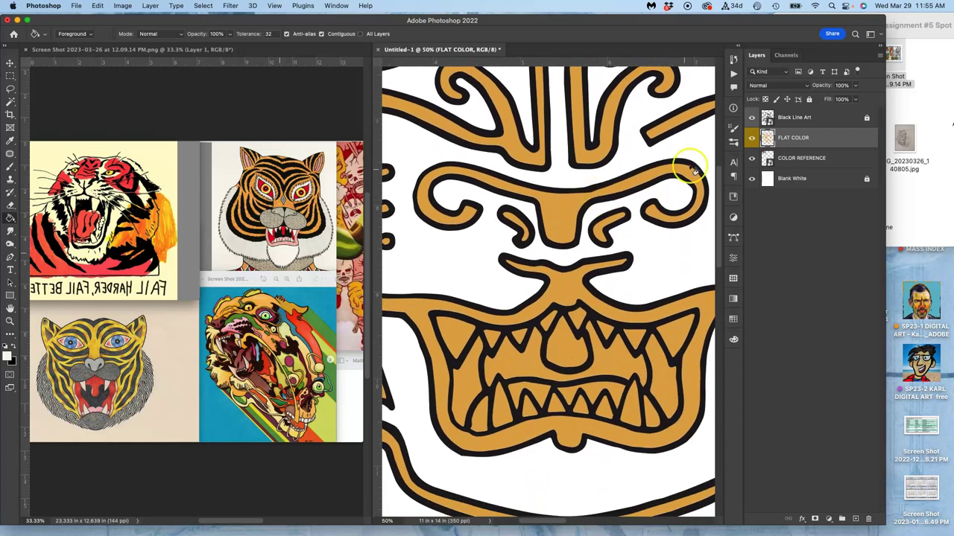
With Black Line Art hidden, fill the five upper-teeth gaps off-white on FLAT COLOR.
{"action": "left_click", "coordinate": [753, 119]}
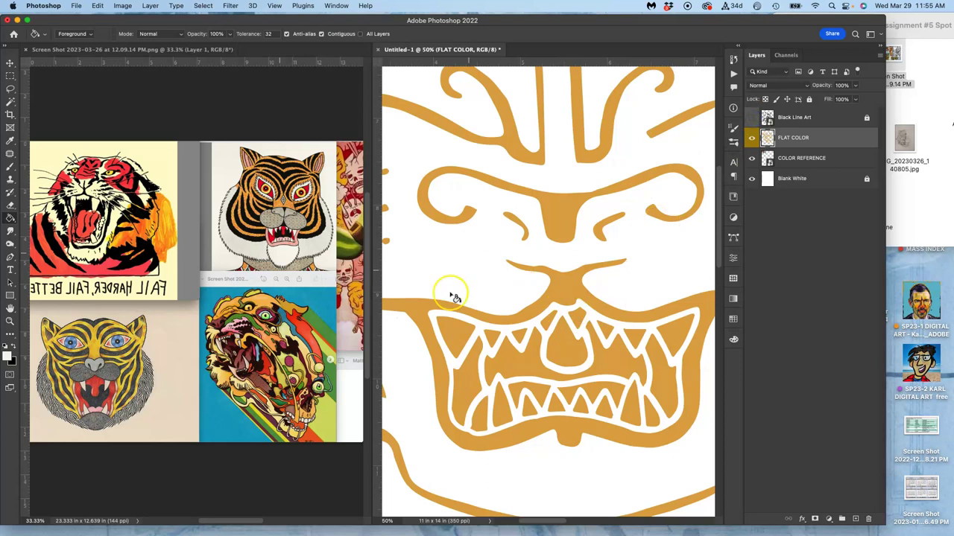
{"action": "left_click", "coordinate": [455, 333]}
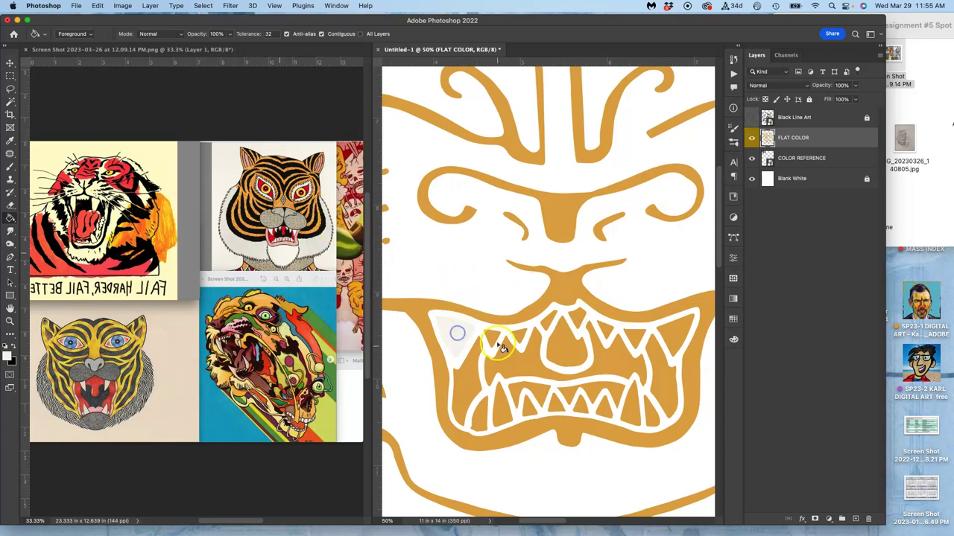
{"action": "left_click", "coordinate": [493, 337]}
{"action": "left_click", "coordinate": [553, 323]}
{"action": "left_click", "coordinate": [604, 328]}
{"action": "left_click", "coordinate": [674, 332]}
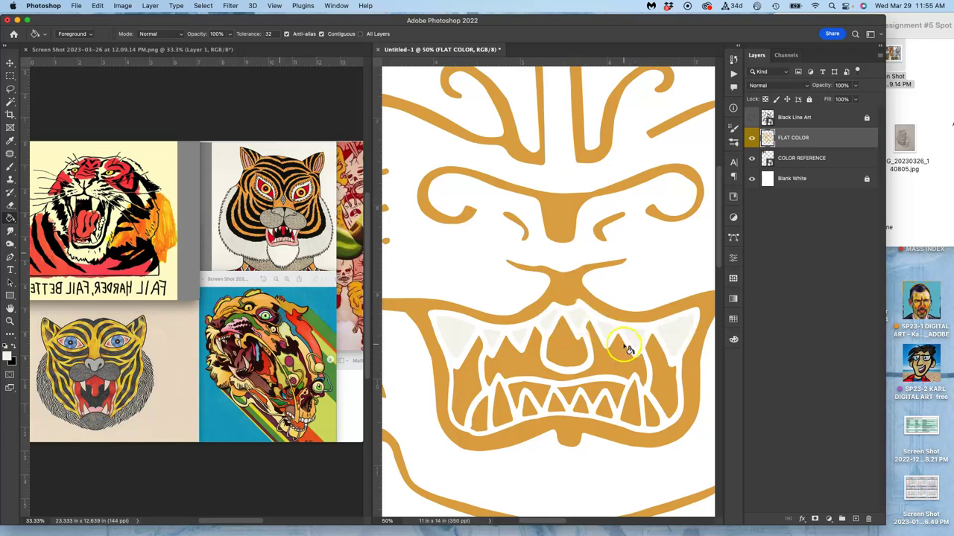
Zoom in to inspect the fill edges, then hide the Blank White layer.
{"action": "key", "text": "super+equal"}
{"action": "key", "text": "super+equal"}
{"action": "key", "text": "super+equal"}
{"action": "key", "text": "super+equal"}
{"action": "key", "text": "super+equal"}
{"action": "key", "text": "super+equal"}
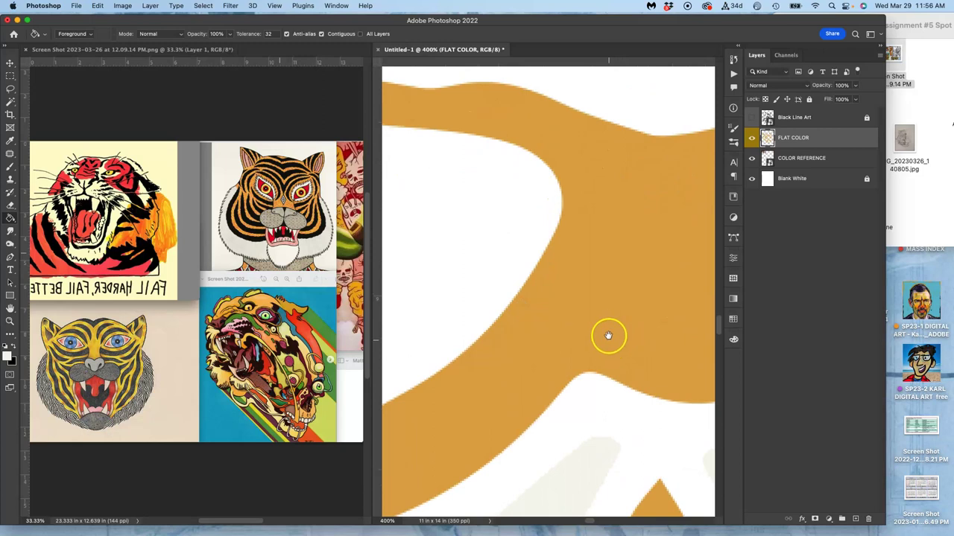
{"action": "scroll", "coordinate": [521, 134], "scroll_direction": "down", "scroll_amount": 5}
{"action": "left_click", "coordinate": [498, 174]}
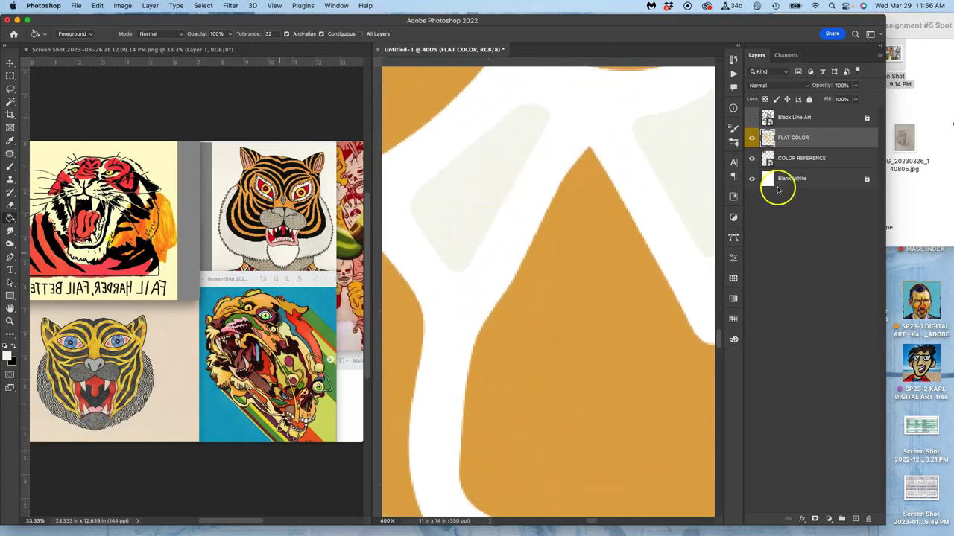
{"action": "left_click", "coordinate": [752, 178]}
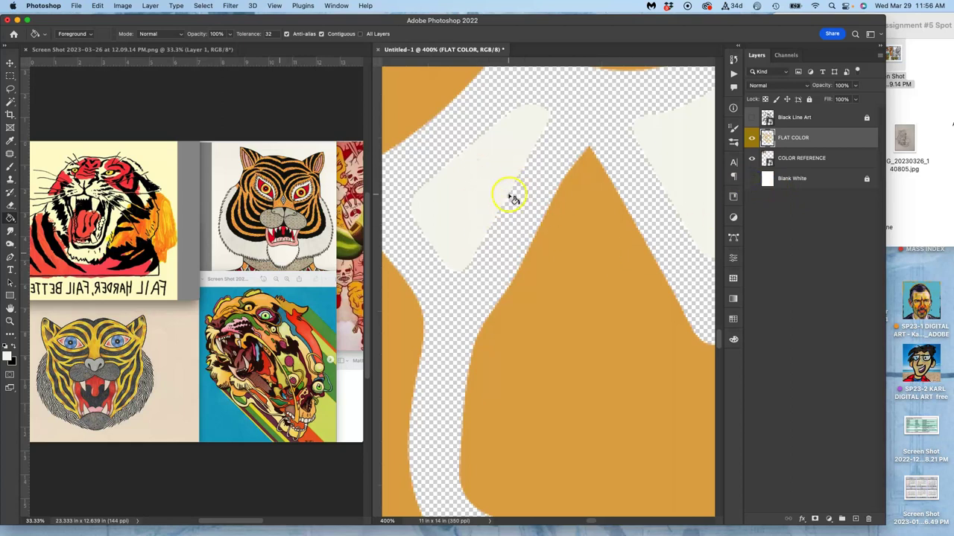
{"action": "scroll", "coordinate": [514, 197], "scroll_direction": "down", "scroll_amount": 10}
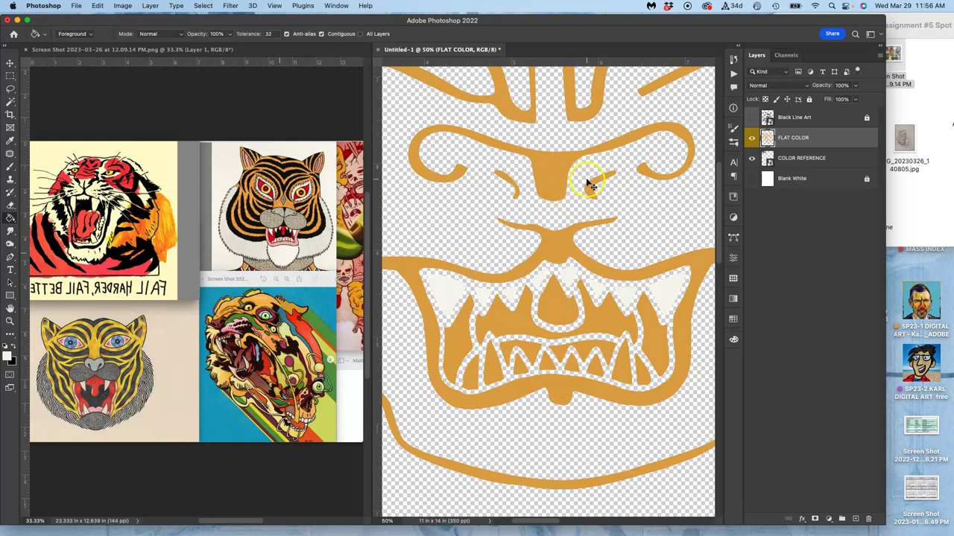
Zoom out, duplicate the Blank White layer, and make Blank White copy 2 visible.
{"action": "key", "text": "super+minus"}
{"action": "key", "text": "super+minus"}
{"action": "key", "text": "super+minus"}
{"action": "key", "text": "super+minus"}
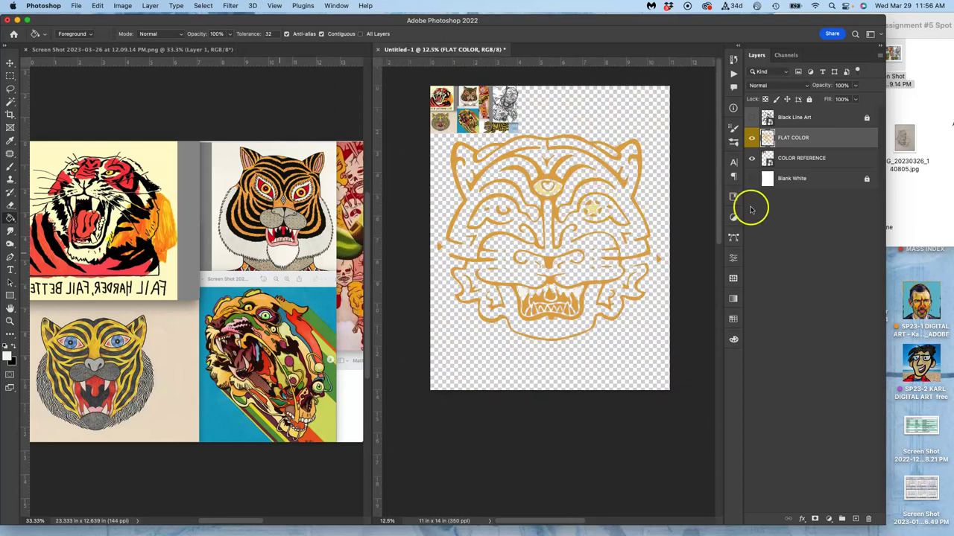
{"action": "left_click", "coordinate": [797, 179]}
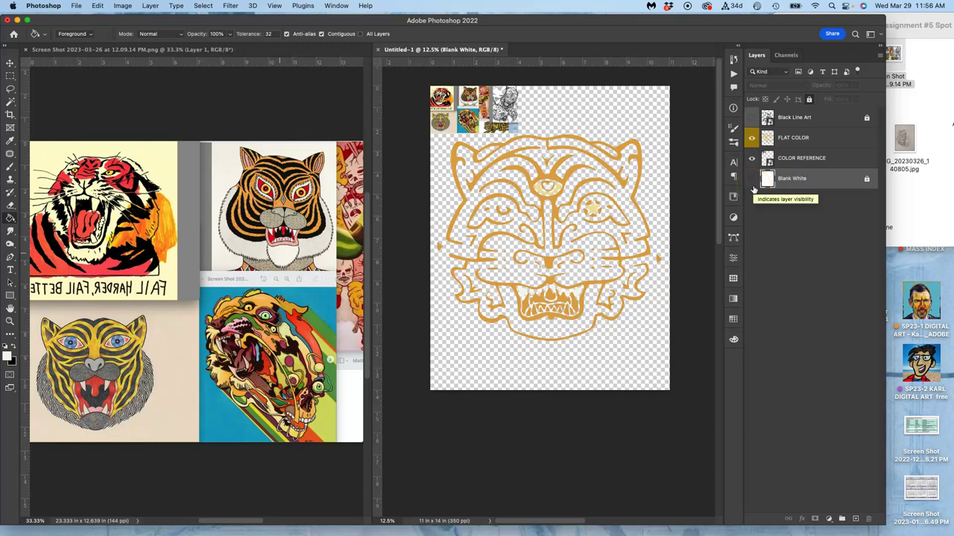
{"action": "key", "text": "super+j"}
{"action": "key", "text": "super+j"}
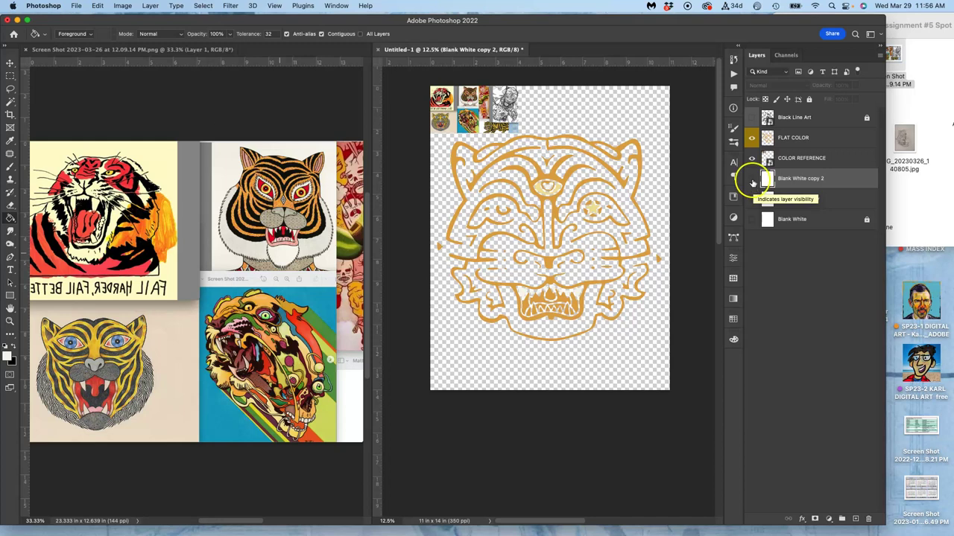
{"action": "left_click", "coordinate": [752, 179]}
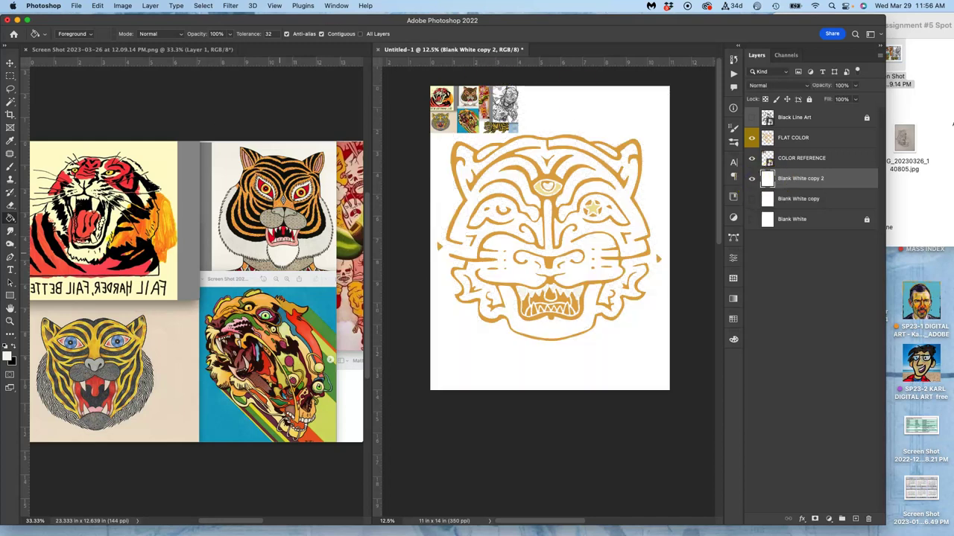
Fill Blank White copy 2 with Black via Edit > Fill, then hide it.
{"action": "left_click", "coordinate": [98, 6]}
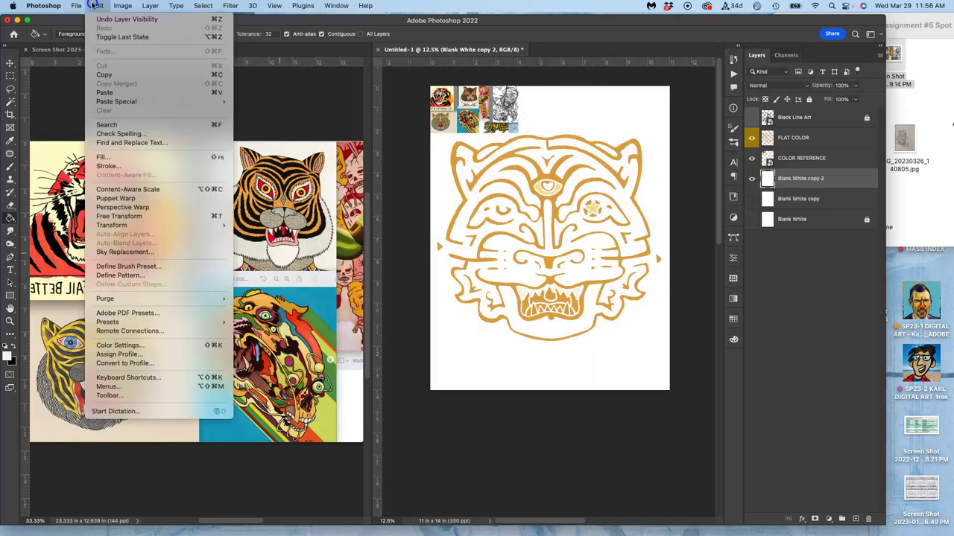
{"action": "left_click", "coordinate": [120, 157]}
{"action": "left_click", "coordinate": [324, 272]}
{"action": "left_click", "coordinate": [339, 340]}
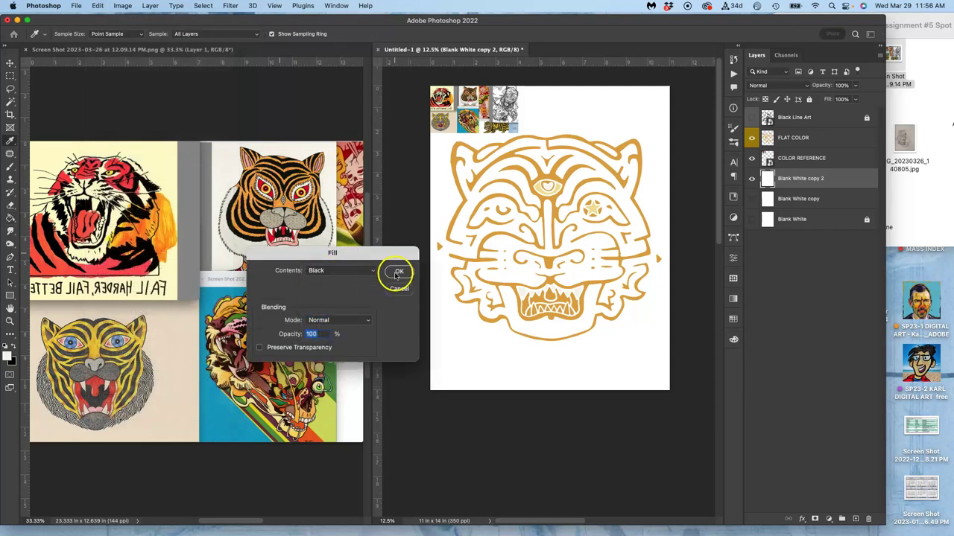
{"action": "left_click", "coordinate": [397, 271]}
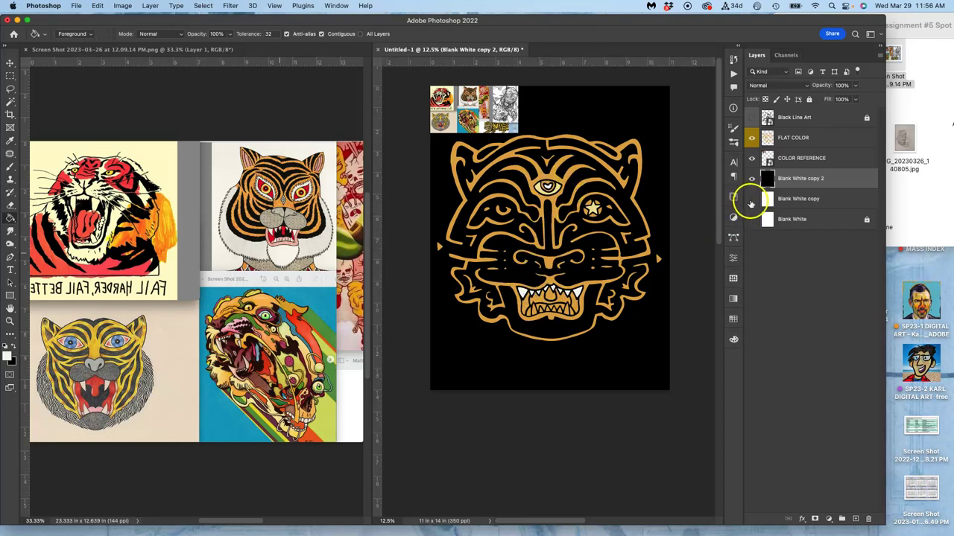
{"action": "left_click", "coordinate": [752, 179]}
Fill the Blank White copy layer with 50% Gray via Edit > Fill.
{"action": "left_click", "coordinate": [786, 200]}
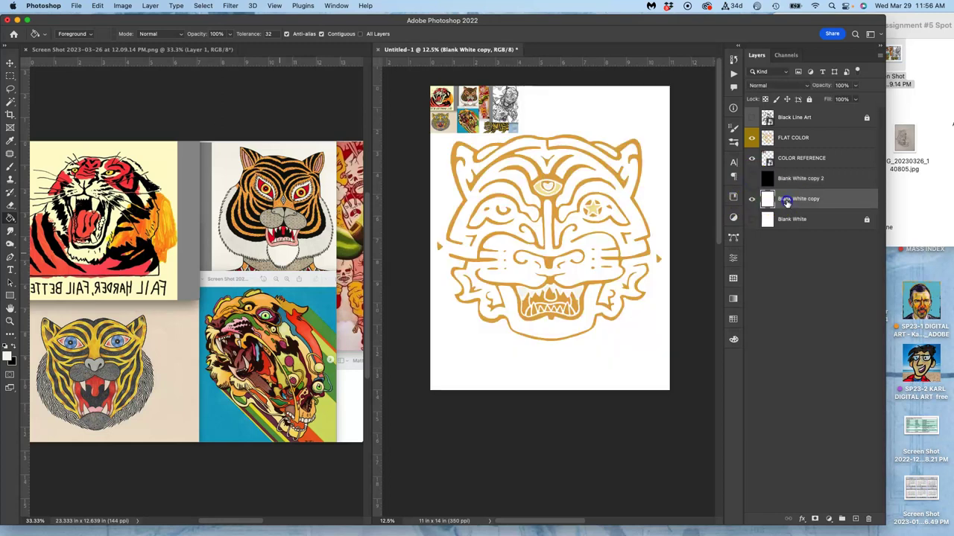
{"action": "left_click", "coordinate": [98, 6]}
{"action": "left_click", "coordinate": [102, 157]}
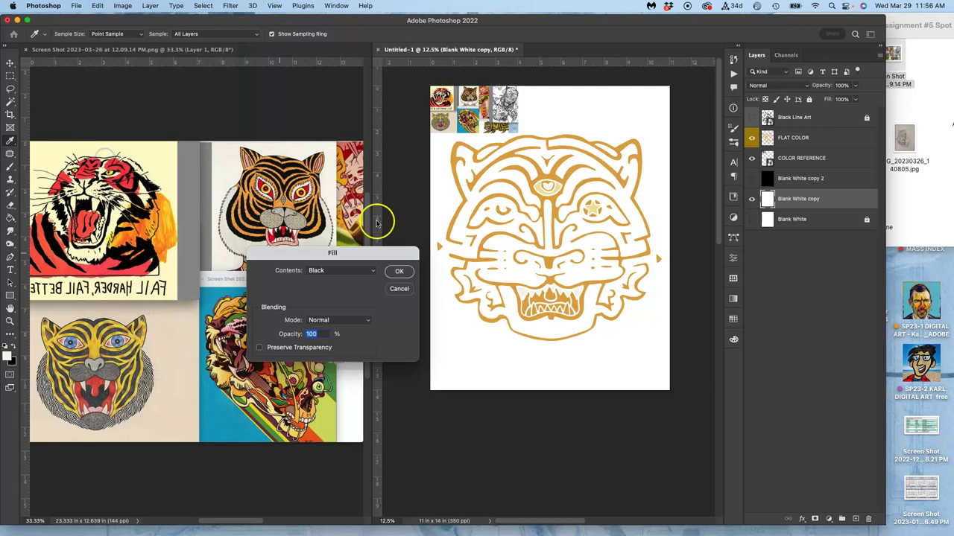
{"action": "left_click", "coordinate": [361, 271]}
{"action": "left_click", "coordinate": [342, 283]}
{"action": "left_click", "coordinate": [385, 272]}
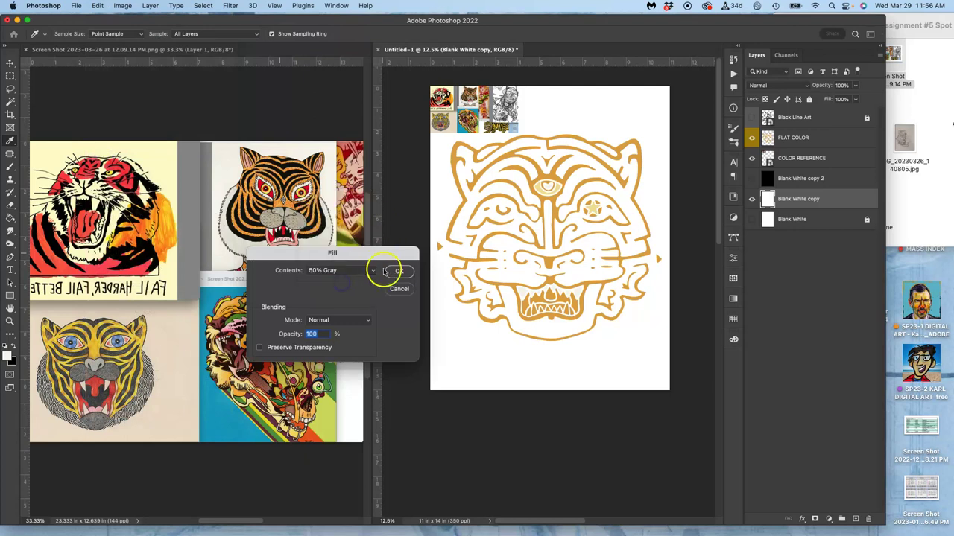
Lock both Blank White copy and Blank White copy 2 with Lock All.
{"action": "key", "text": "g"}
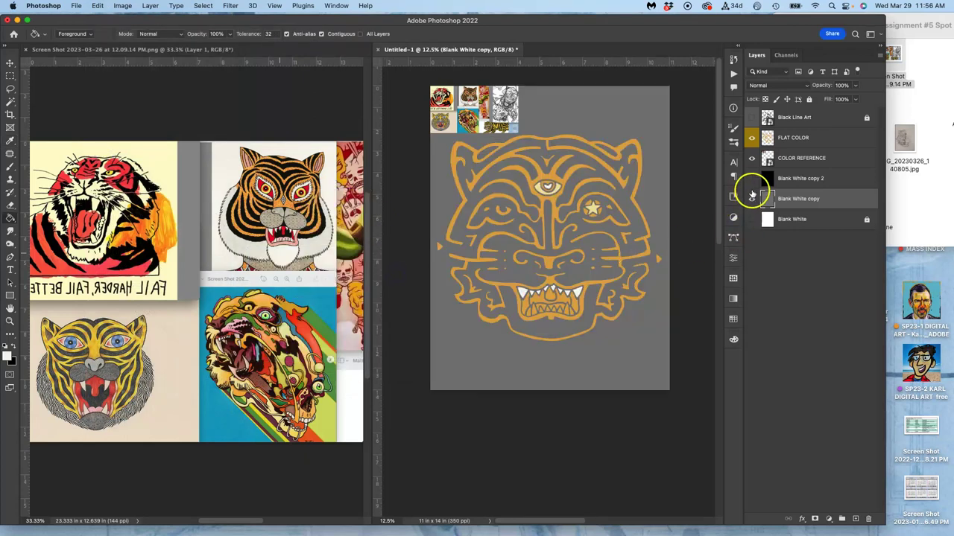
{"action": "left_click", "coordinate": [809, 100]}
{"action": "left_click", "coordinate": [751, 178]}
{"action": "left_click", "coordinate": [811, 178]}
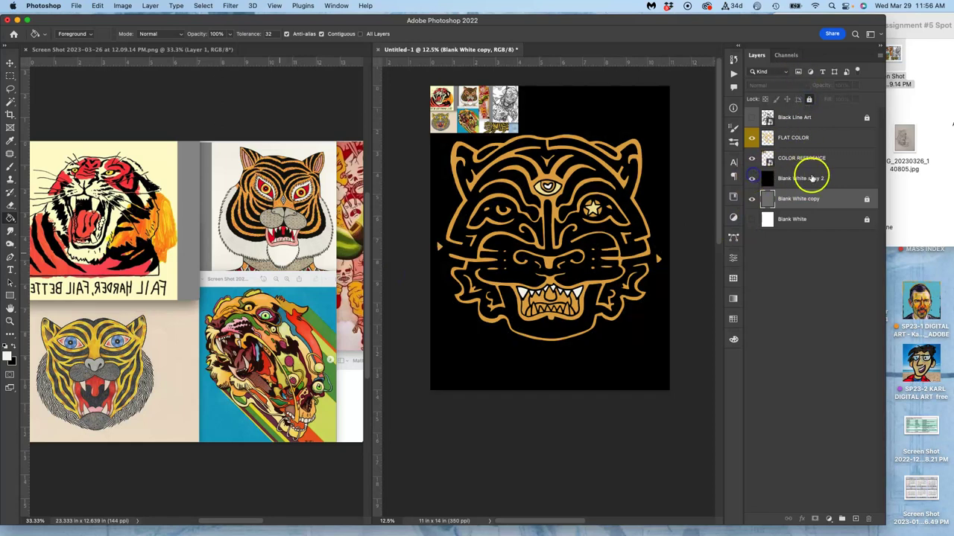
{"action": "left_click", "coordinate": [808, 100]}
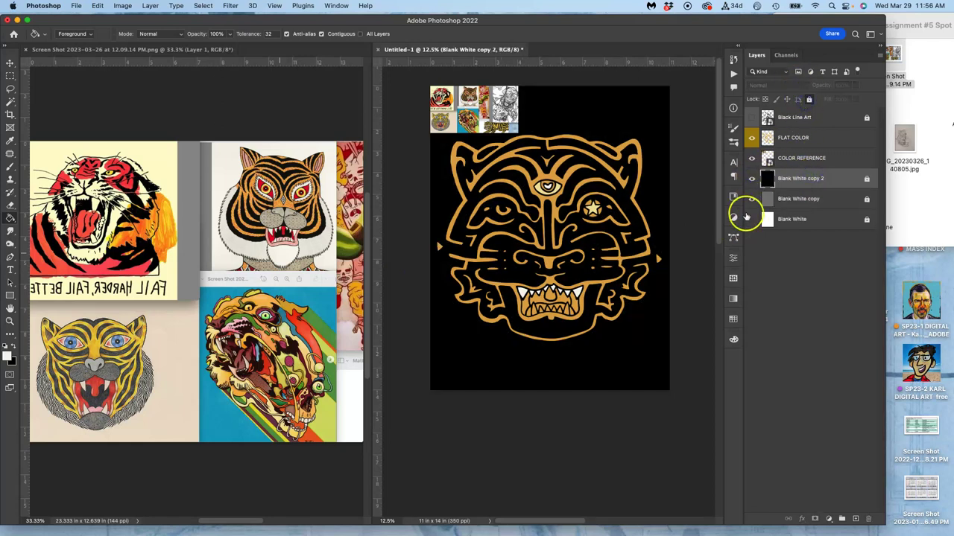
Compare the tiger over black and grey, leaving the grey background showing.
{"action": "left_click_drag", "start_coordinate": [746, 217], "coordinate": [752, 221]}
{"action": "left_click", "coordinate": [752, 180]}
{"action": "left_click", "coordinate": [753, 180]}
{"action": "left_click", "coordinate": [753, 180]}
{"action": "left_click", "coordinate": [751, 200]}
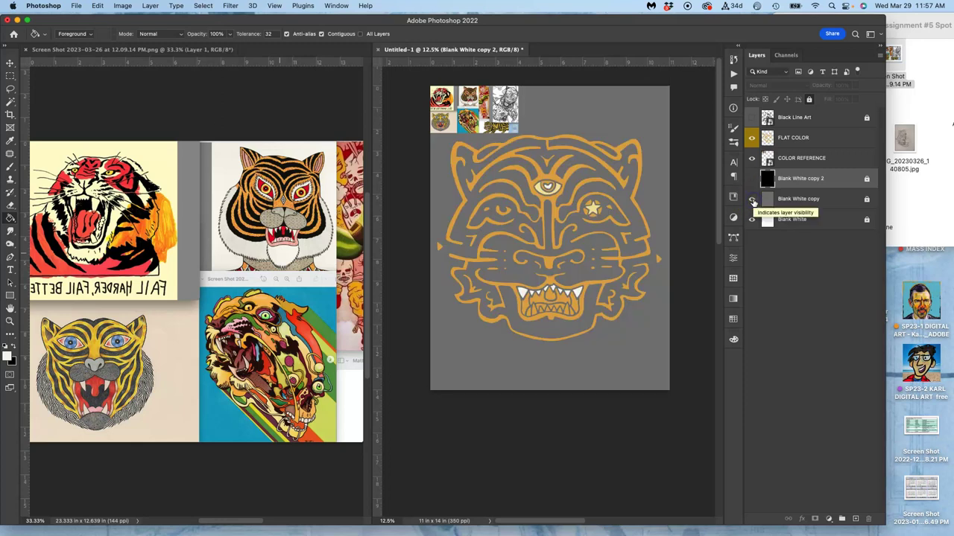
Show Black Line Art and Magic Wand the grey background around the tiger on that layer.
{"action": "left_click", "coordinate": [751, 117]}
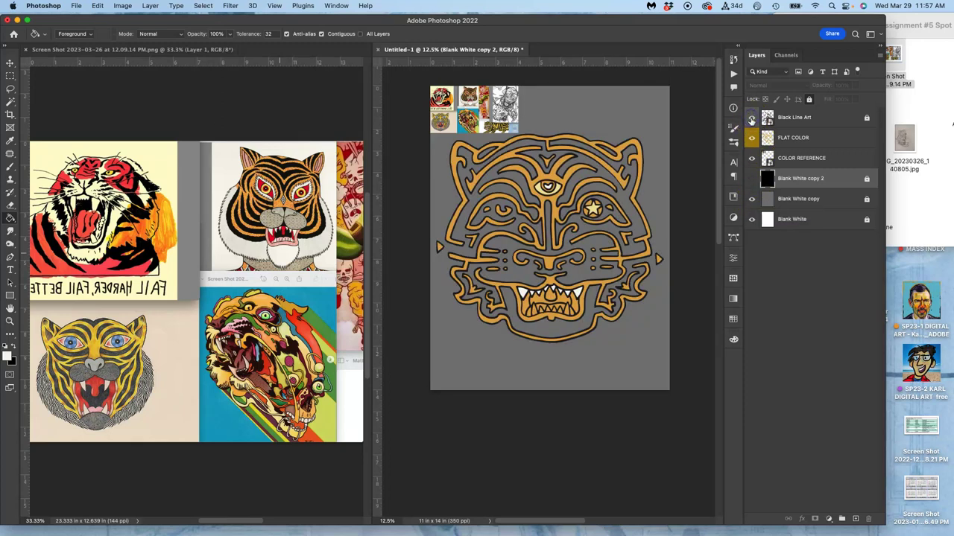
{"action": "key", "text": "super+plus"}
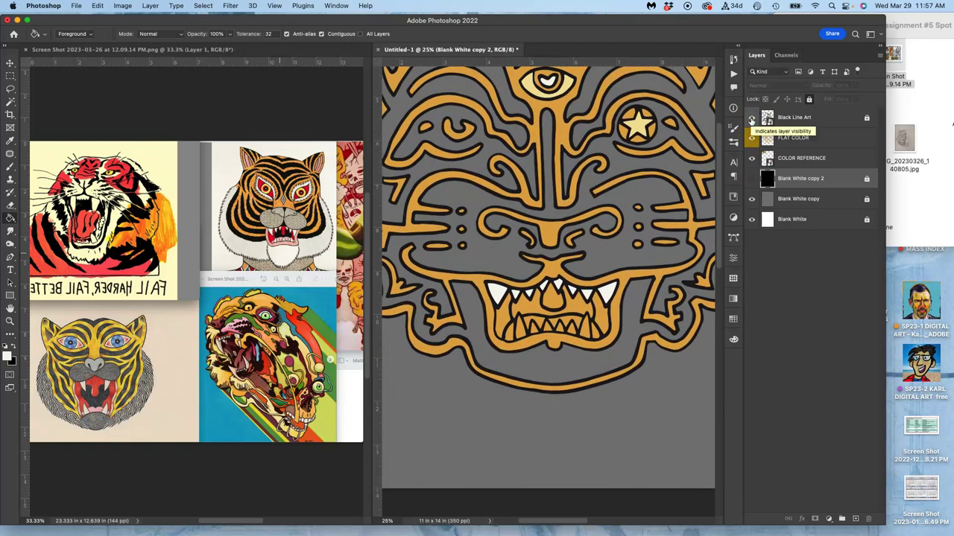
{"action": "key", "text": "super+minus"}
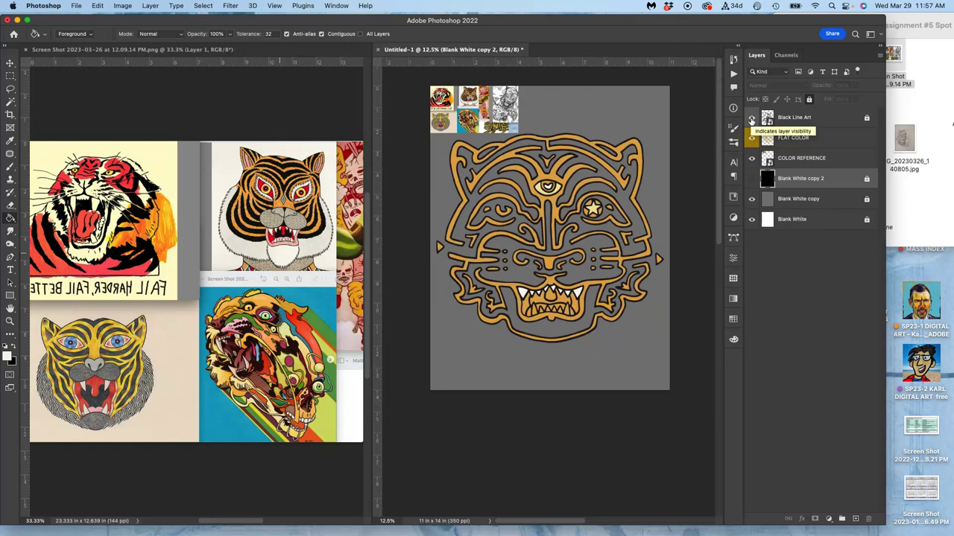
{"action": "left_click", "coordinate": [808, 117]}
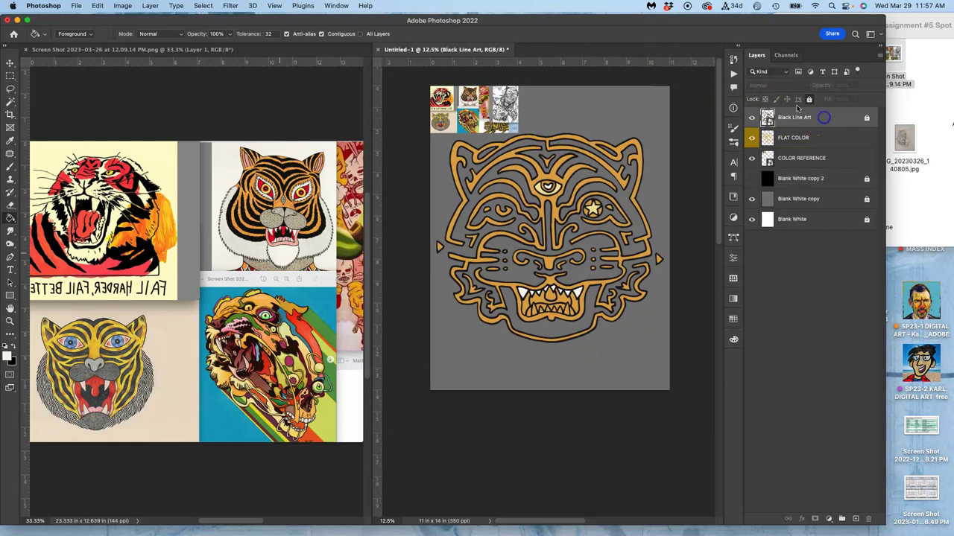
{"action": "left_click", "coordinate": [11, 99]}
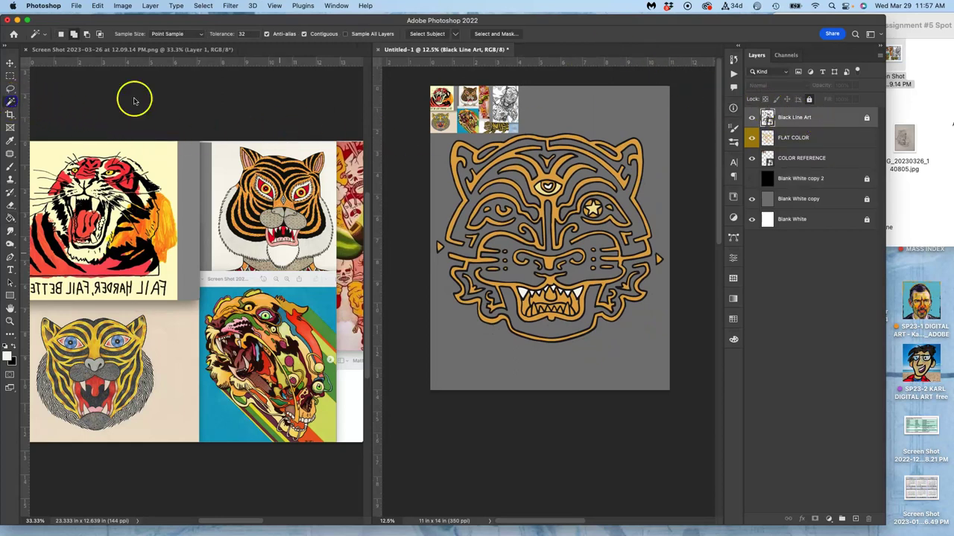
{"action": "left_click", "coordinate": [472, 196]}
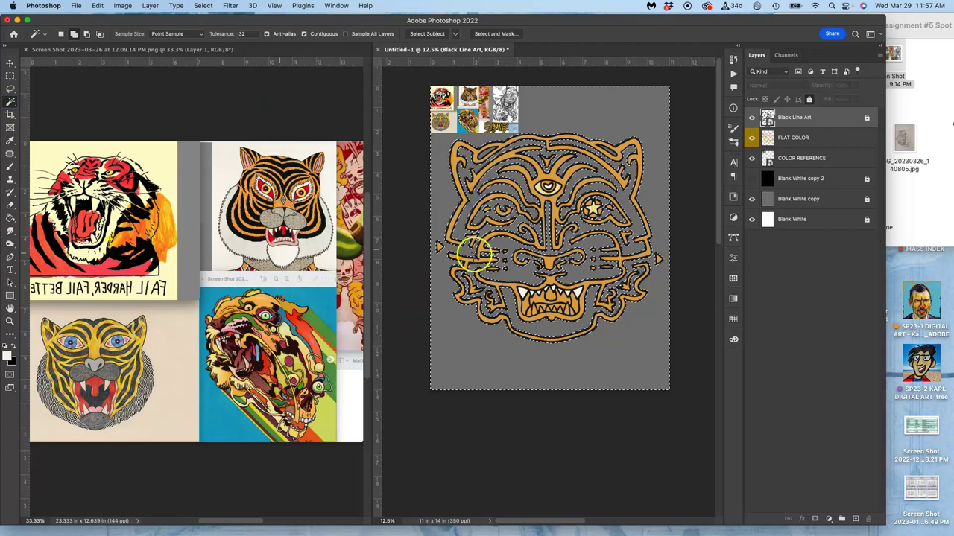
Pan across the tiger to check the selection, then make FLAT COLOR the active layer.
{"action": "scroll", "coordinate": [469, 240], "scroll_direction": "up", "scroll_amount": 4}
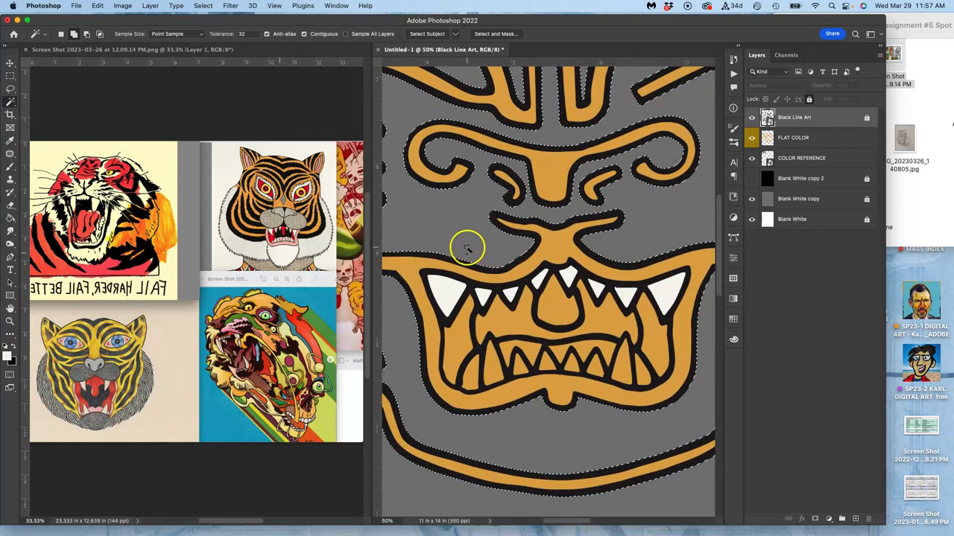
{"action": "left_click_drag", "start_coordinate": [500, 238], "coordinate": [506, 239]}
{"action": "scroll", "coordinate": [505, 240], "scroll_direction": "left", "scroll_amount": 10}
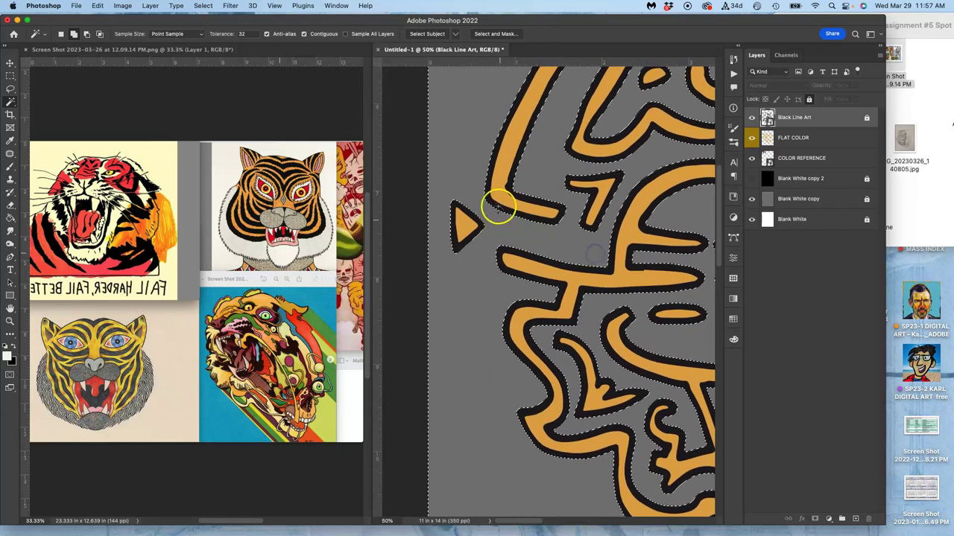
{"action": "scroll", "coordinate": [505, 241], "scroll_direction": "right", "scroll_amount": 10}
{"action": "scroll", "coordinate": [463, 214], "scroll_direction": "right", "scroll_amount": 5}
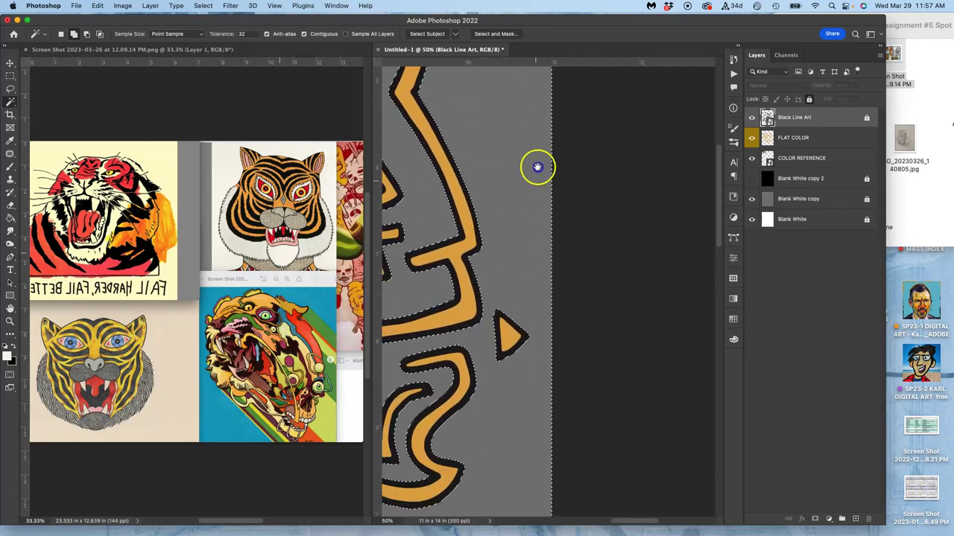
{"action": "left_click_drag", "start_coordinate": [541, 159], "coordinate": [482, 311]}
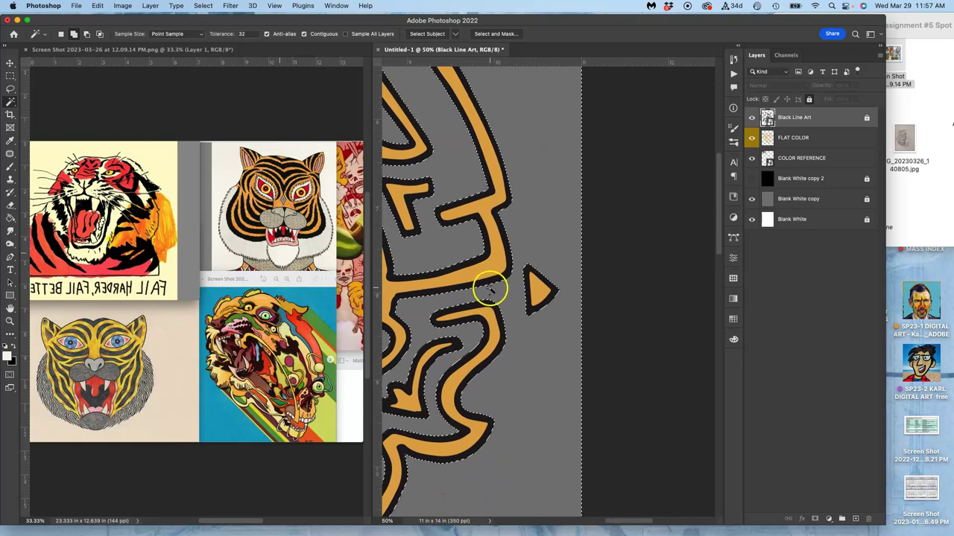
{"action": "left_click_drag", "start_coordinate": [485, 267], "coordinate": [638, 188]}
{"action": "left_click", "coordinate": [801, 138]}
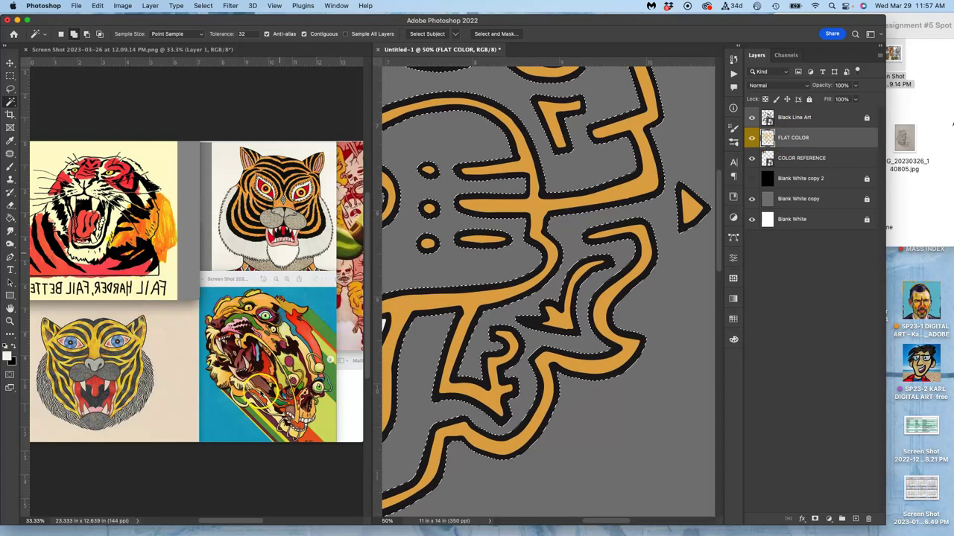
Sample teal-blue from the reference and bucket-fill the selected background with it.
{"action": "left_click", "coordinate": [10, 217]}
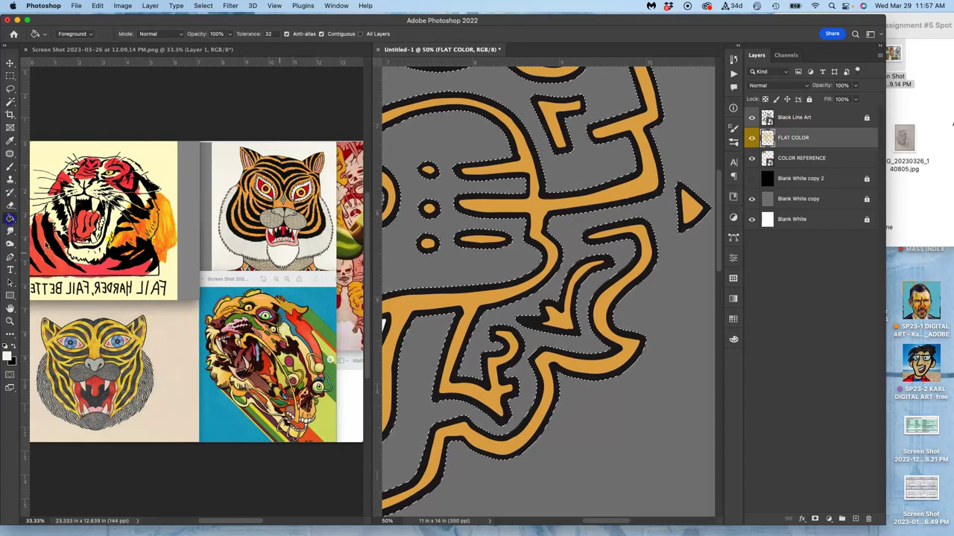
{"action": "left_click", "coordinate": [213, 415], "text": "alt"}
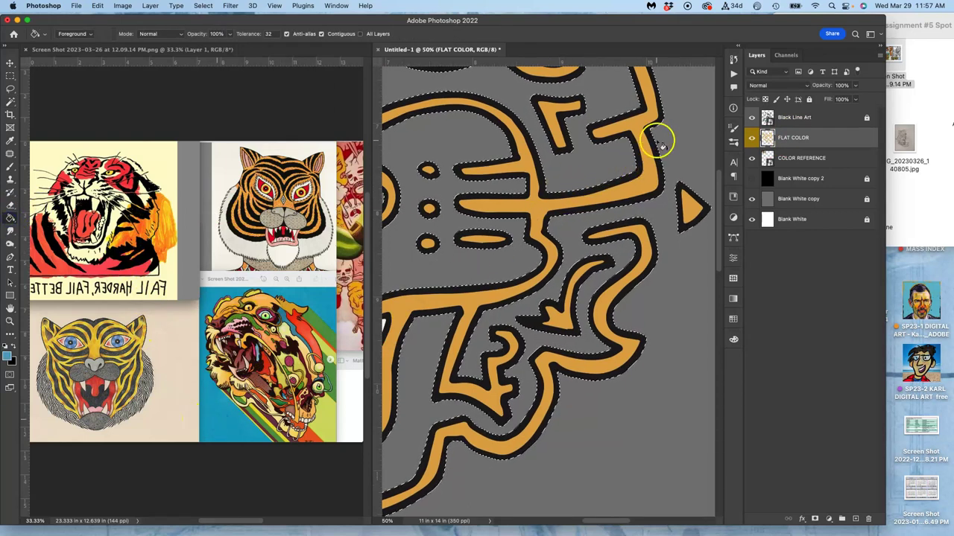
{"action": "left_click", "coordinate": [676, 134]}
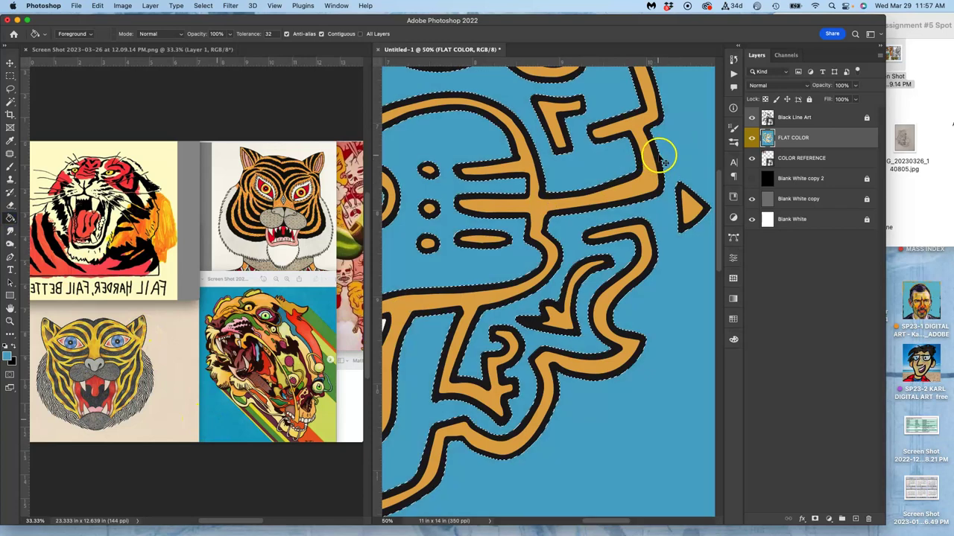
{"action": "key", "text": "super+minus"}
{"action": "key", "text": "super+minus"}
{"action": "key", "text": "super+minus"}
{"action": "key", "text": "super+minus"}
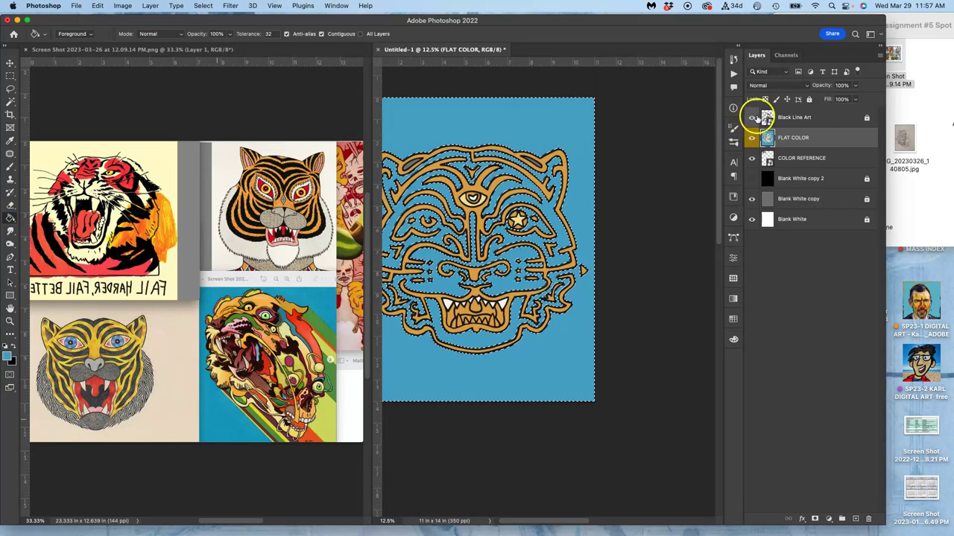
Hide the line art, zoom in on the fills, toggle FLAT COLOR, and hide the grey layer.
{"action": "left_click", "coordinate": [751, 117]}
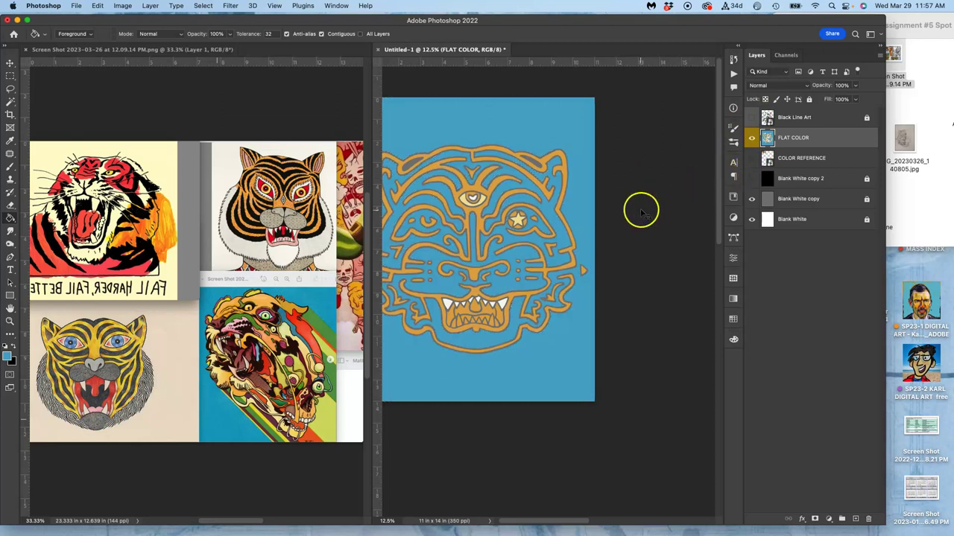
{"action": "key", "text": "super+equal"}
{"action": "scroll", "coordinate": [633, 201], "scroll_direction": "up", "scroll_amount": 3}
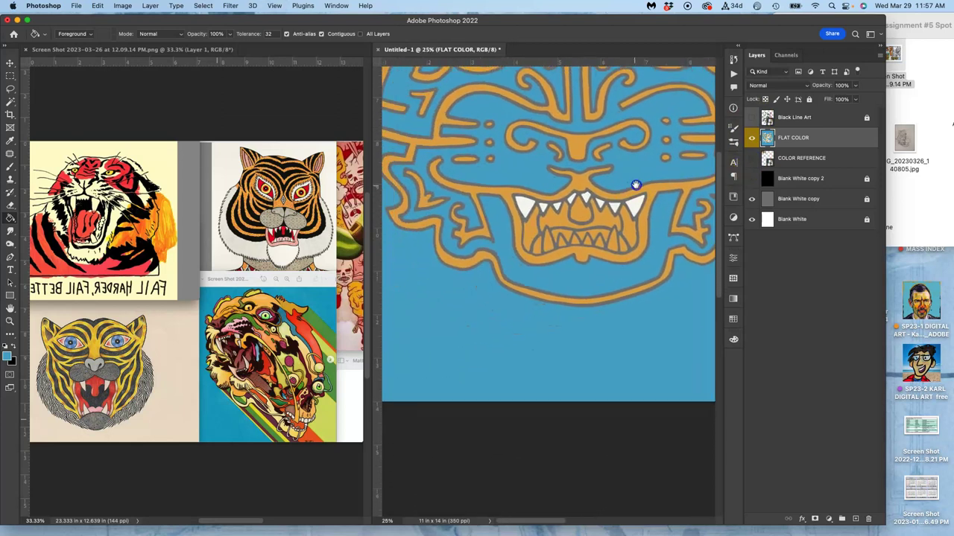
{"action": "key", "text": "super+equal"}
{"action": "key", "text": "super+equal"}
{"action": "key", "text": "super+equal"}
{"action": "key", "text": "super+equal"}
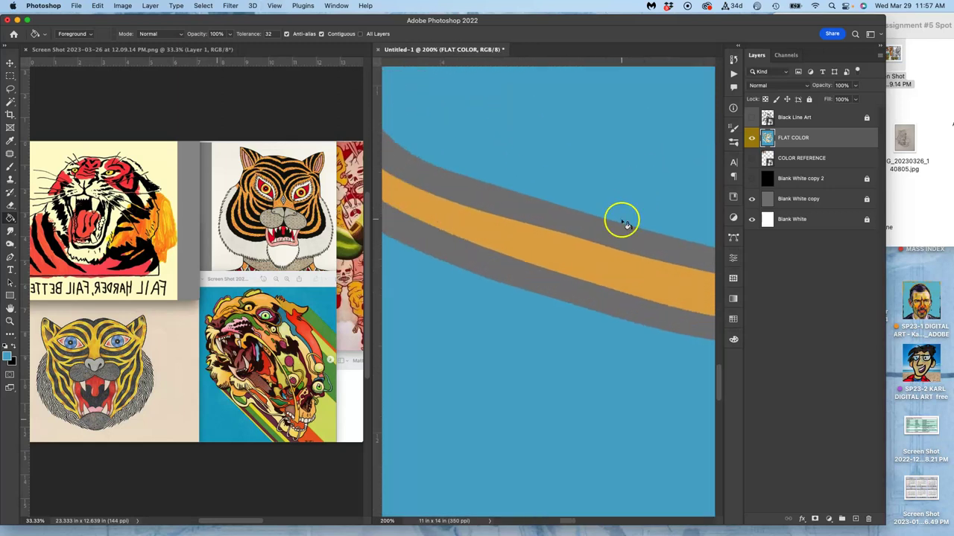
{"action": "mouse_move", "coordinate": [589, 249]}
{"action": "left_mouse_down"}
{"action": "mouse_move", "coordinate": [634, 258]}
{"action": "mouse_move", "coordinate": [557, 240]}
{"action": "mouse_move", "coordinate": [547, 265]}
{"action": "mouse_move", "coordinate": [595, 317]}
{"action": "left_mouse_up"}
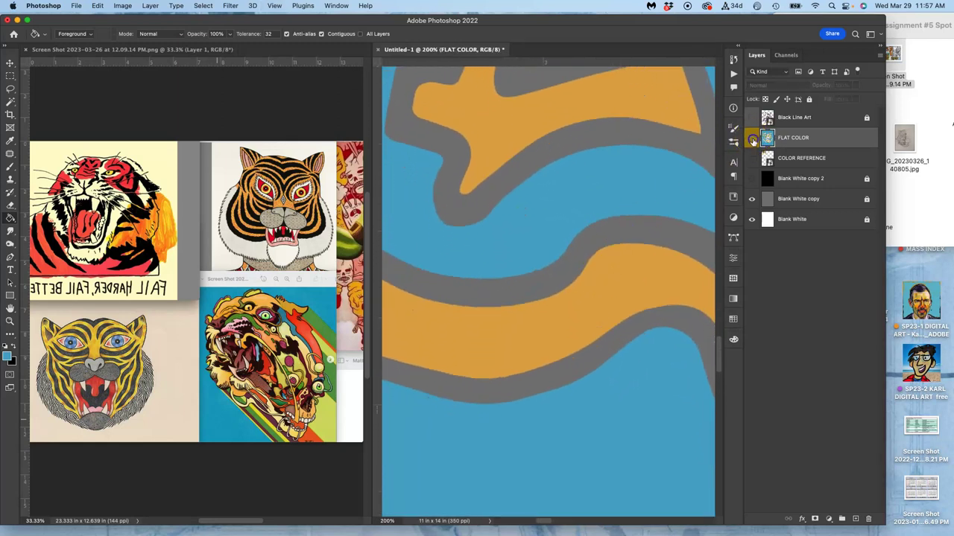
{"action": "left_click", "coordinate": [751, 138]}
{"action": "left_click", "coordinate": [751, 138]}
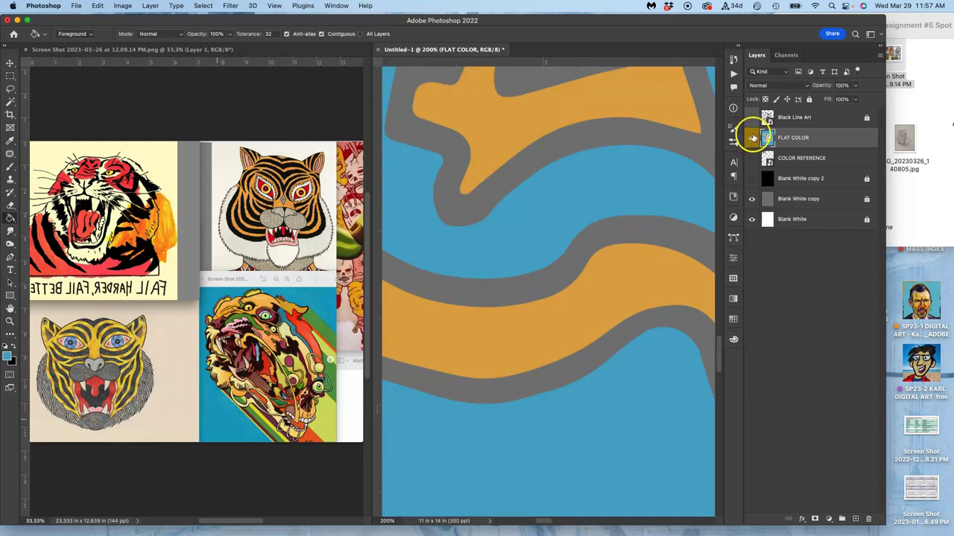
{"action": "left_click", "coordinate": [751, 138]}
{"action": "left_click", "coordinate": [751, 138]}
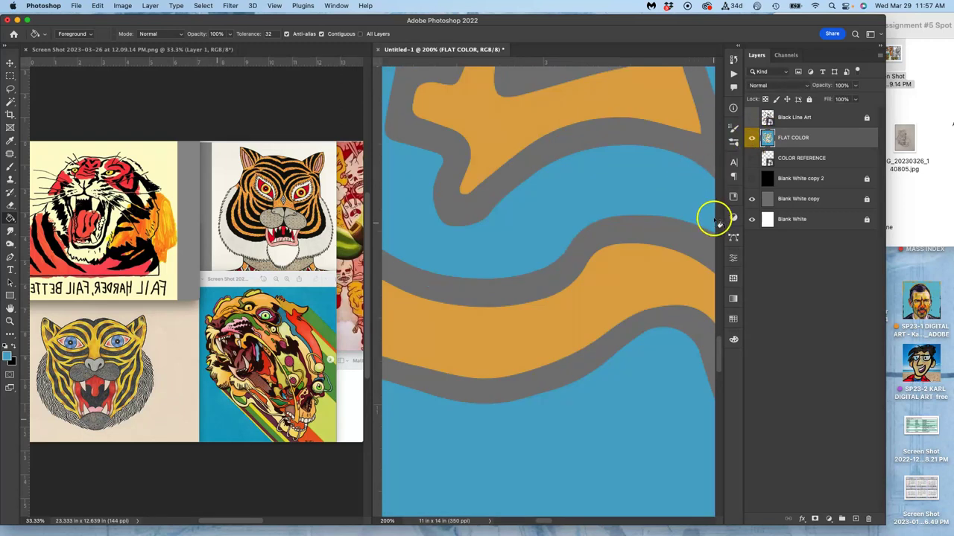
{"action": "left_click", "coordinate": [751, 199]}
{"action": "scroll", "coordinate": [715, 212], "scroll_direction": "down", "scroll_amount": 10}
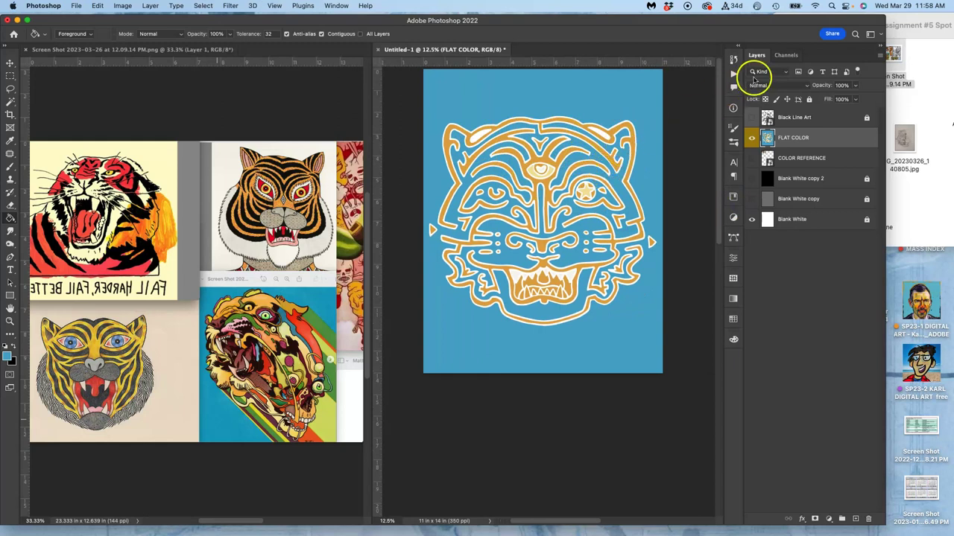
Show Black Line Art, switch to FLAT COLOR, and undo the trial red fill in the upper-left ear.
{"action": "left_click", "coordinate": [751, 117]}
{"action": "left_click", "coordinate": [796, 117]}
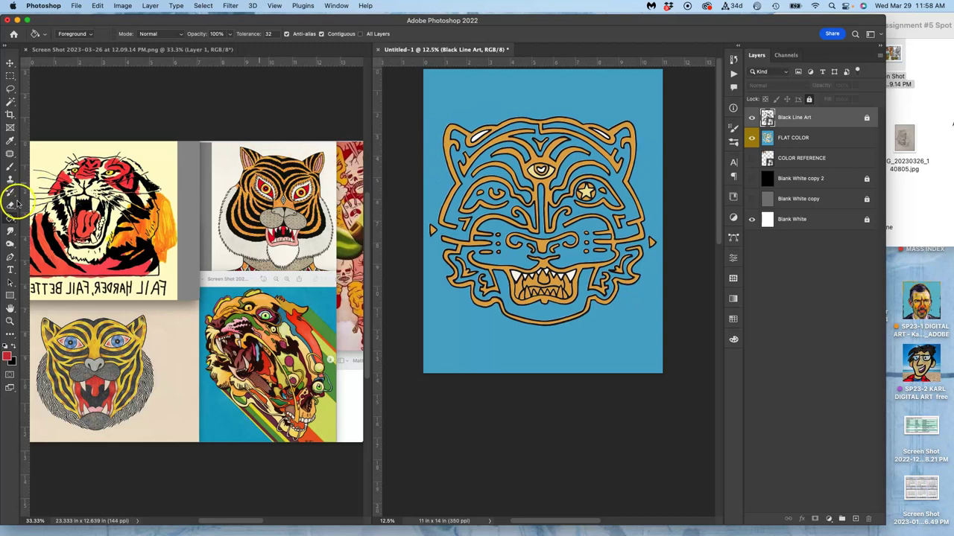
{"action": "left_click", "coordinate": [797, 137]}
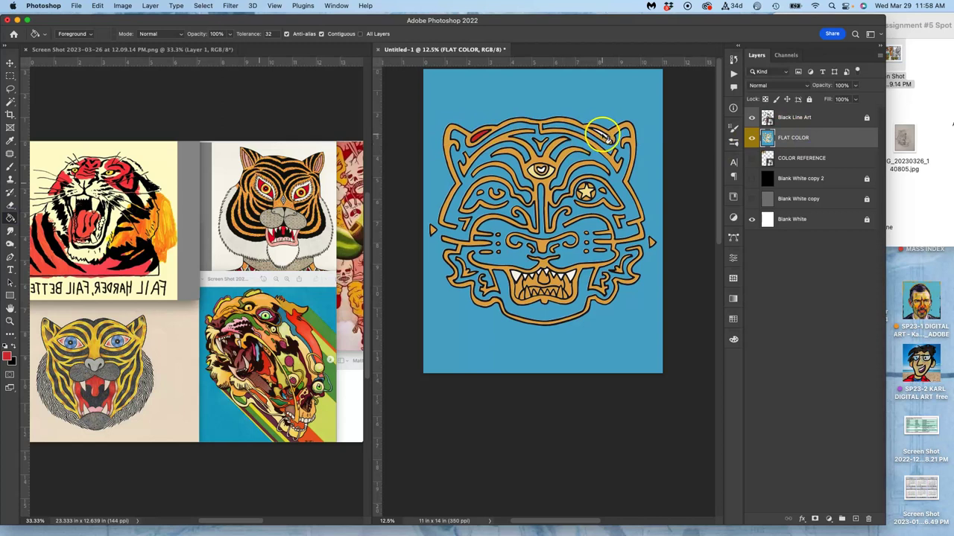
{"action": "scroll", "coordinate": [596, 128], "scroll_direction": "up", "scroll_amount": 6}
{"action": "left_click_drag", "start_coordinate": [549, 132], "coordinate": [579, 246]}
{"action": "key", "text": "super+z"}
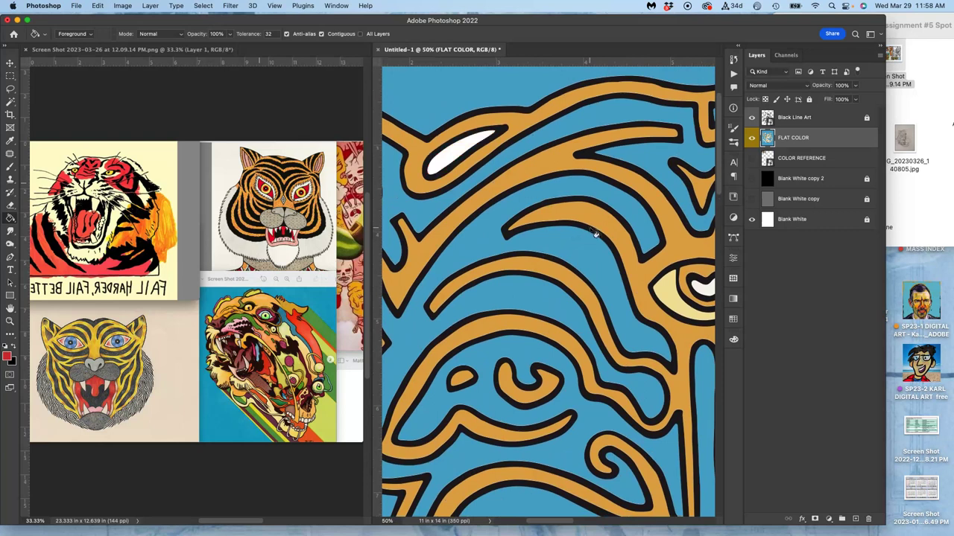
With outlines hidden, try a red fill in the upper-left ear shape, then undo it.
{"action": "left_click", "coordinate": [752, 117]}
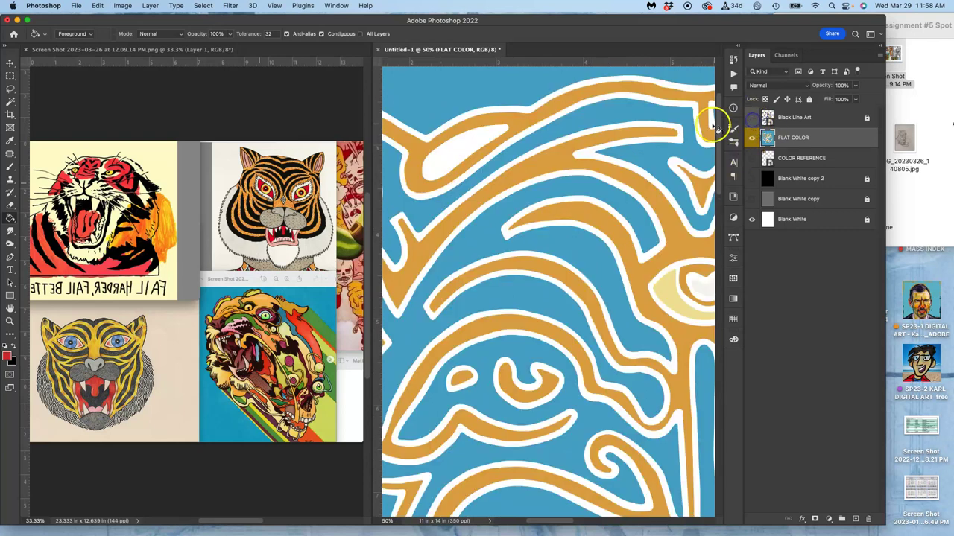
{"action": "left_click", "coordinate": [447, 158]}
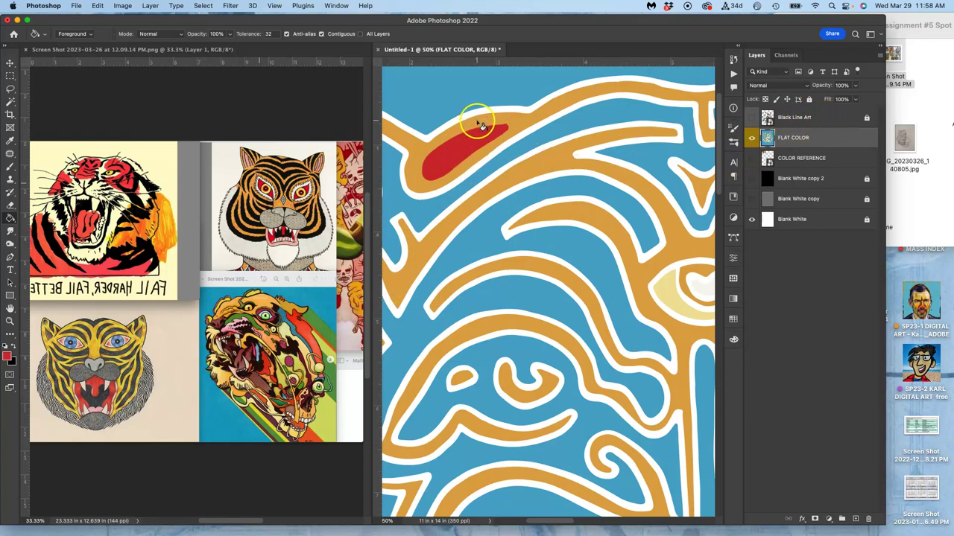
{"action": "key", "text": "super+z"}
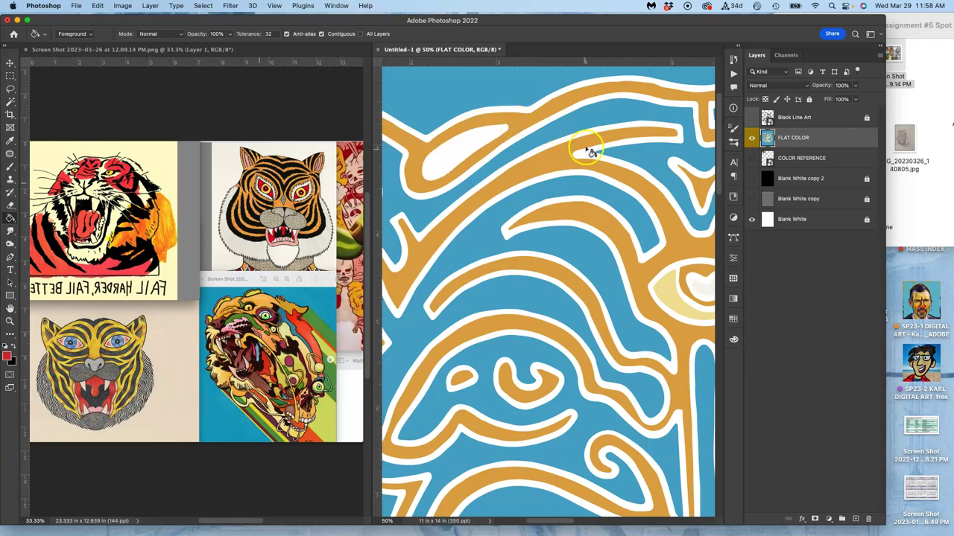
Show Black Line Art, Magic Wand the ear shape, and fill it red on FLAT COLOR.
{"action": "left_click", "coordinate": [751, 118]}
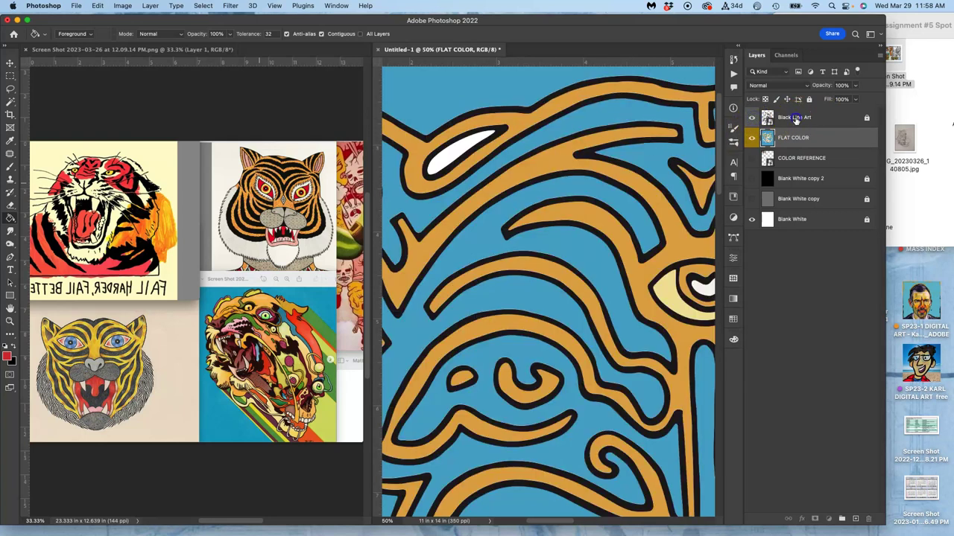
{"action": "left_click", "coordinate": [794, 118]}
{"action": "left_click", "coordinate": [11, 103]}
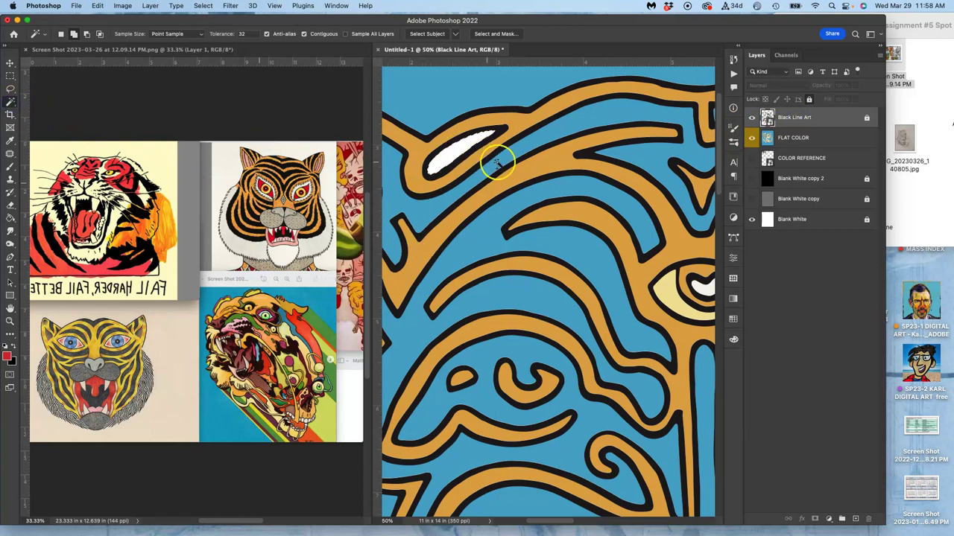
{"action": "left_click_drag", "start_coordinate": [749, 159], "coordinate": [768, 139]}
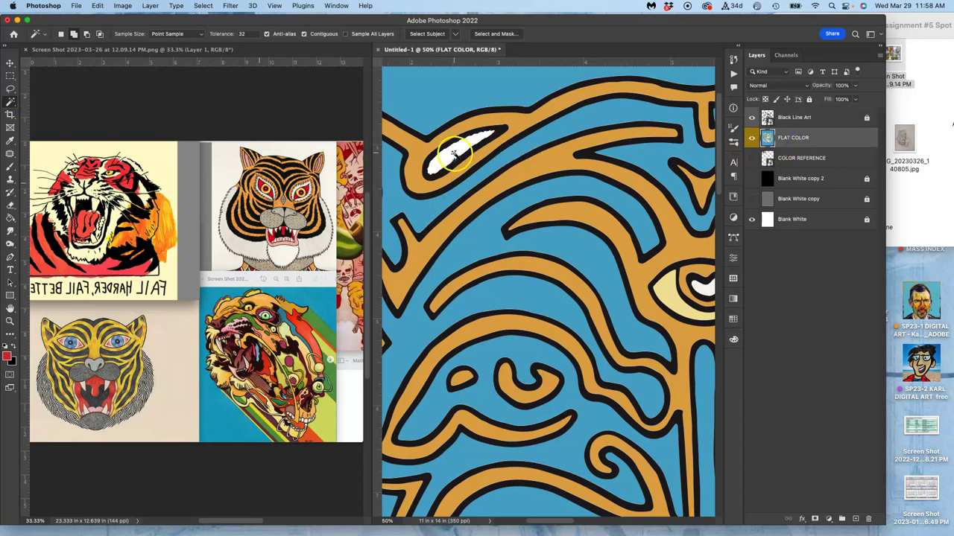
{"action": "left_click", "coordinate": [11, 218]}
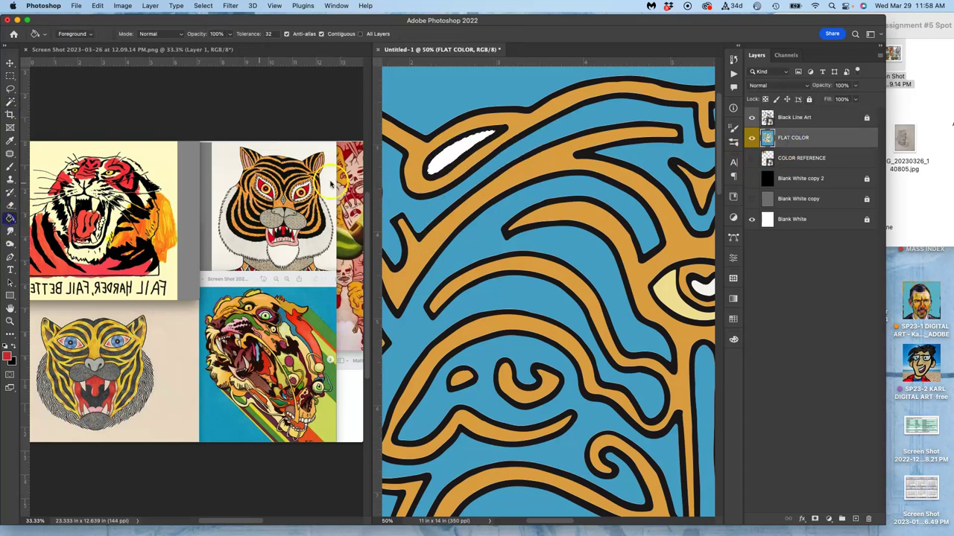
{"action": "left_click", "coordinate": [458, 152]}
{"action": "scroll", "coordinate": [581, 184], "scroll_direction": "down", "scroll_amount": 10}
{"action": "left_click_drag", "start_coordinate": [462, 188], "coordinate": [458, 194]}
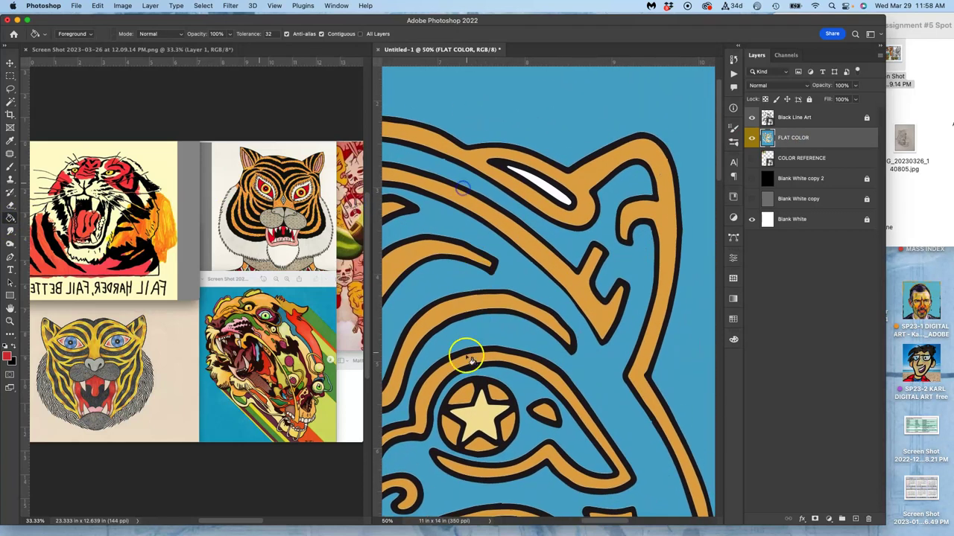
Toggle Black Line Art to check the red flats, then return to the Paint Bucket on FLAT COLOR.
{"action": "left_click", "coordinate": [791, 119]}
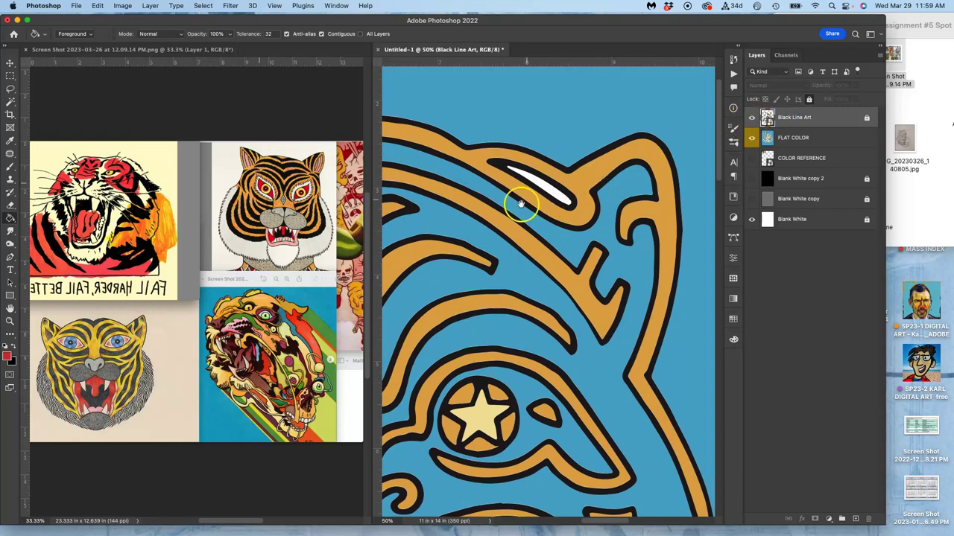
{"action": "scroll", "coordinate": [521, 205], "scroll_direction": "up", "scroll_amount": 15}
{"action": "left_click", "coordinate": [751, 119]}
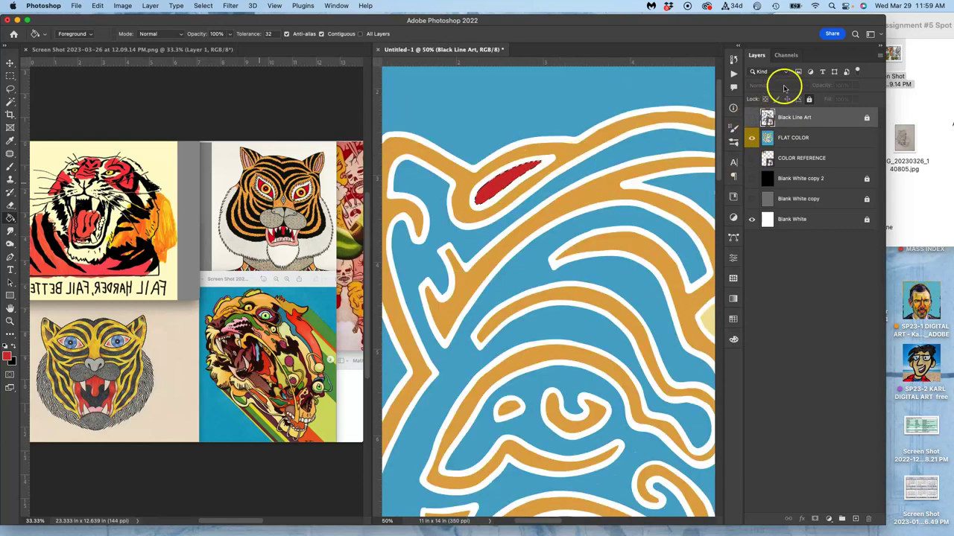
{"action": "left_click", "coordinate": [752, 117]}
{"action": "scroll", "coordinate": [528, 186], "scroll_direction": "down", "scroll_amount": 15}
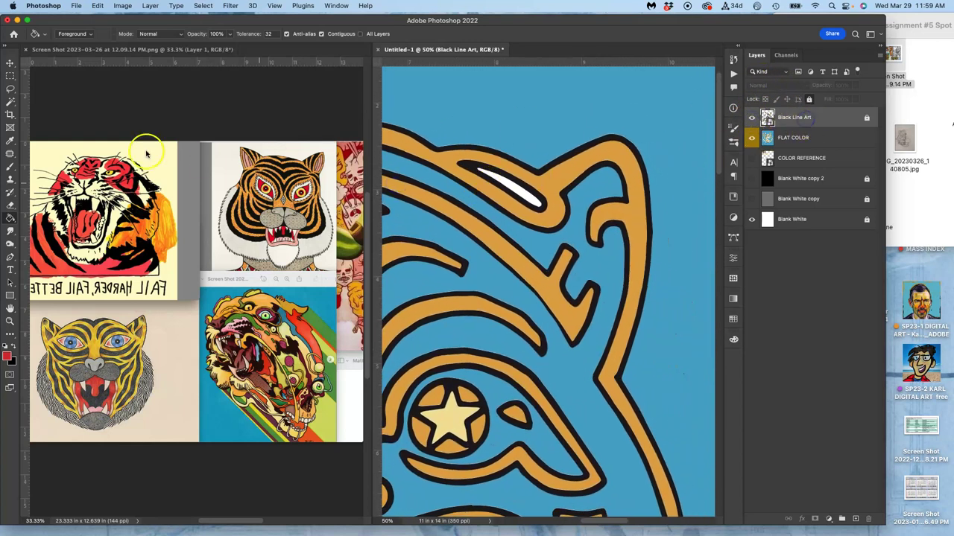
{"action": "left_click", "coordinate": [11, 101]}
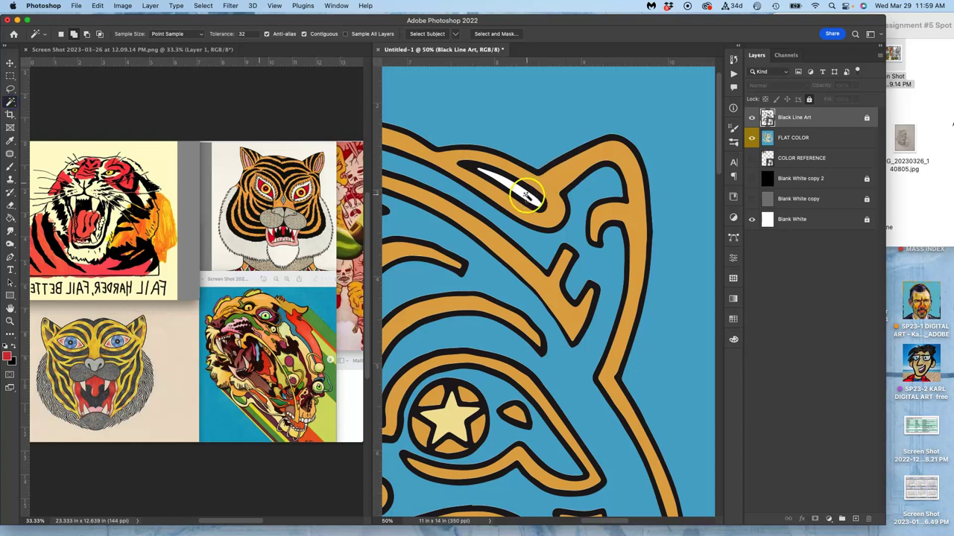
{"action": "left_click", "coordinate": [793, 137]}
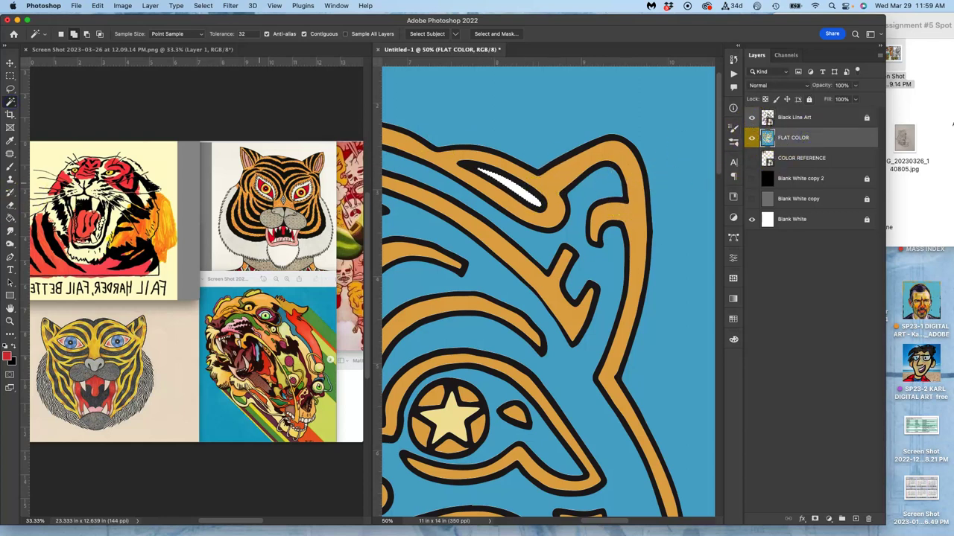
{"action": "left_click", "coordinate": [10, 218]}
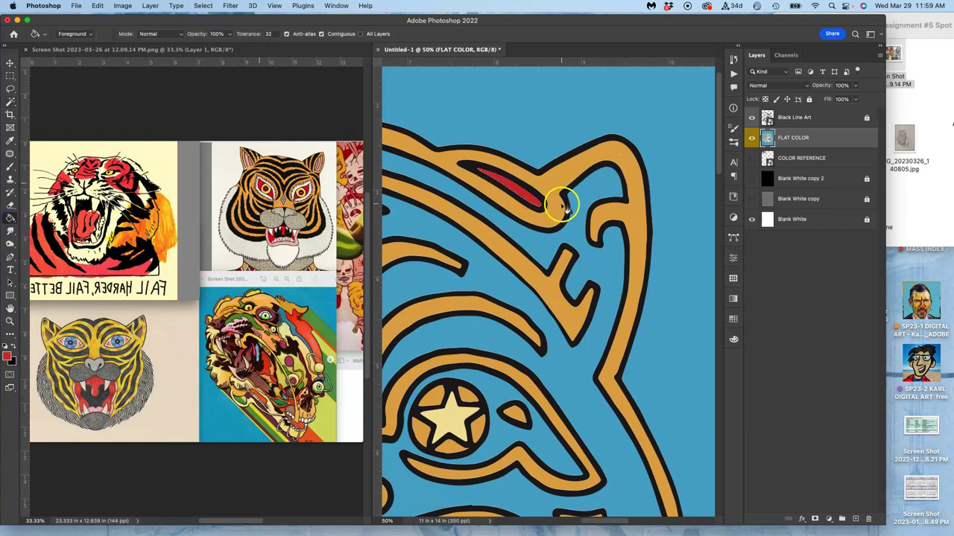
Zoom out to the whole face, toggle FLAT COLOR, and hide the black outlines.
{"action": "key", "text": "super+minus"}
{"action": "key", "text": "super+minus"}
{"action": "key", "text": "super+minus"}
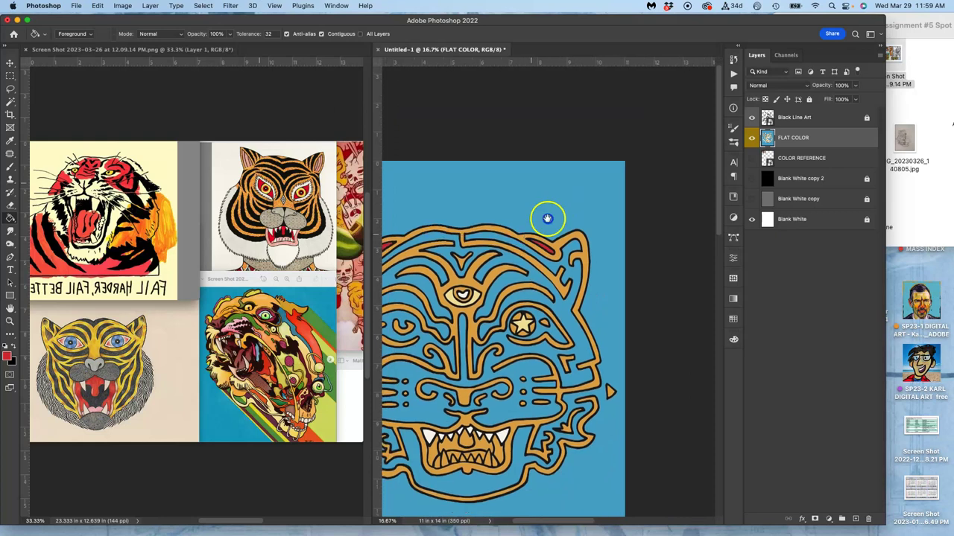
{"action": "left_click", "coordinate": [751, 138]}
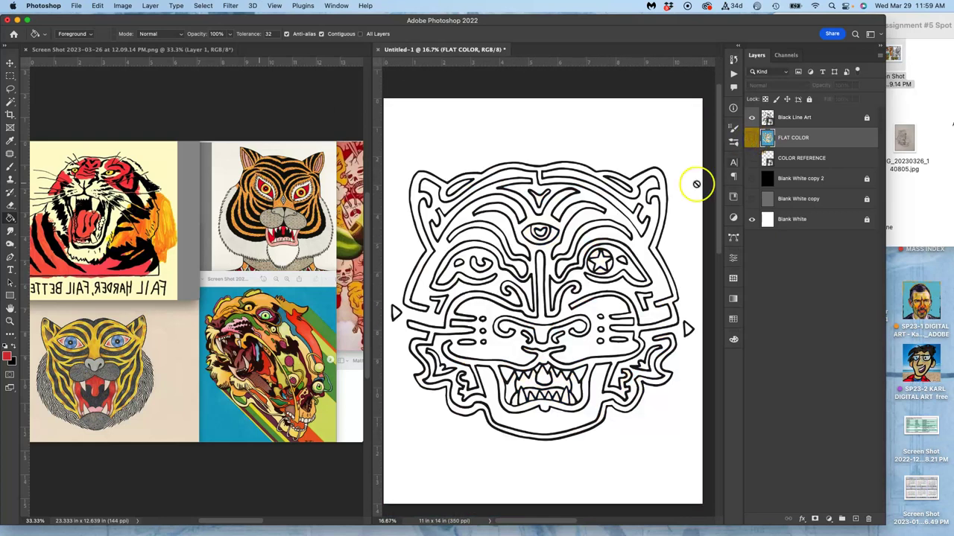
{"action": "left_click", "coordinate": [751, 138]}
{"action": "left_click", "coordinate": [751, 118]}
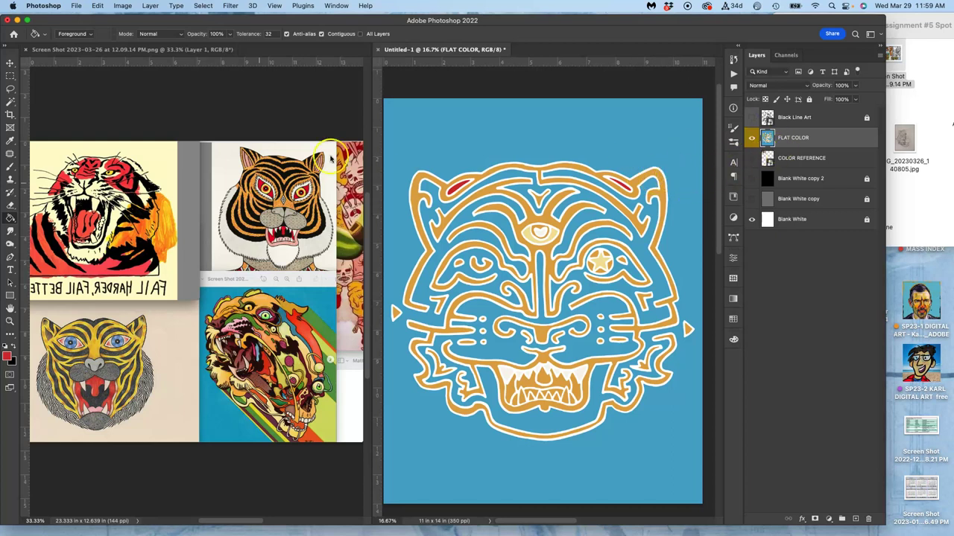
Magic Wand the blue background on FLAT COLOR and delete it.
{"action": "left_click", "coordinate": [11, 101]}
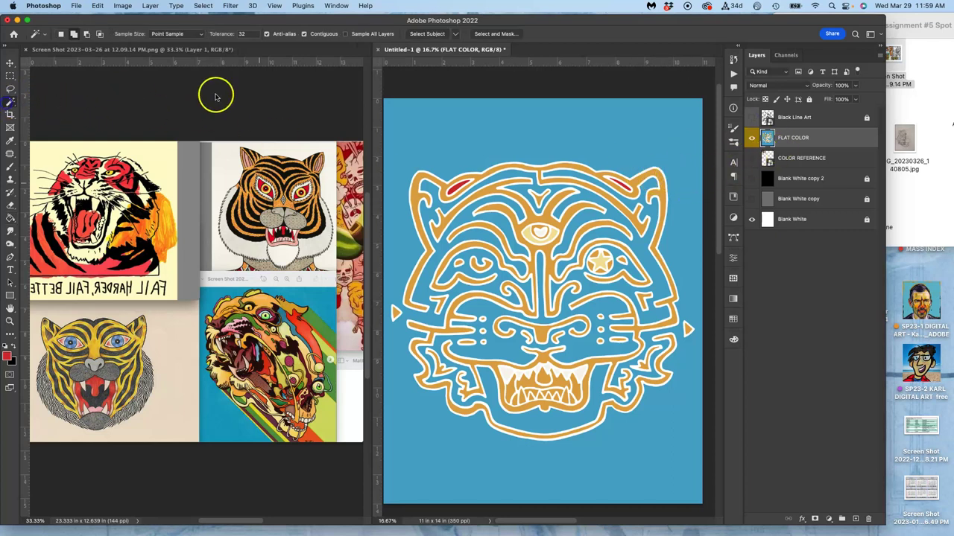
{"action": "left_click", "coordinate": [459, 103]}
{"action": "key", "text": "Delete"}
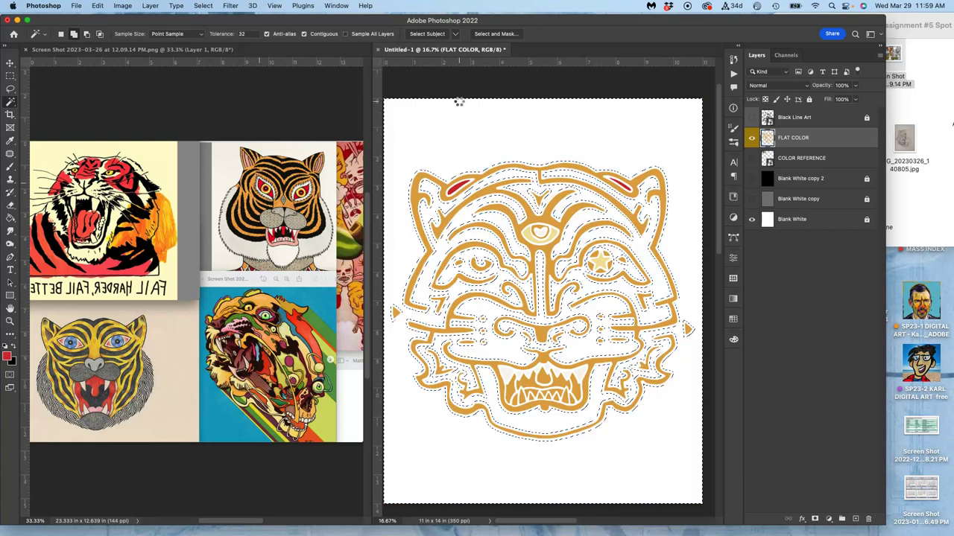
Deselect, leave the tiger on the grey background, and show Black Line Art again.
{"action": "left_click", "coordinate": [752, 179]}
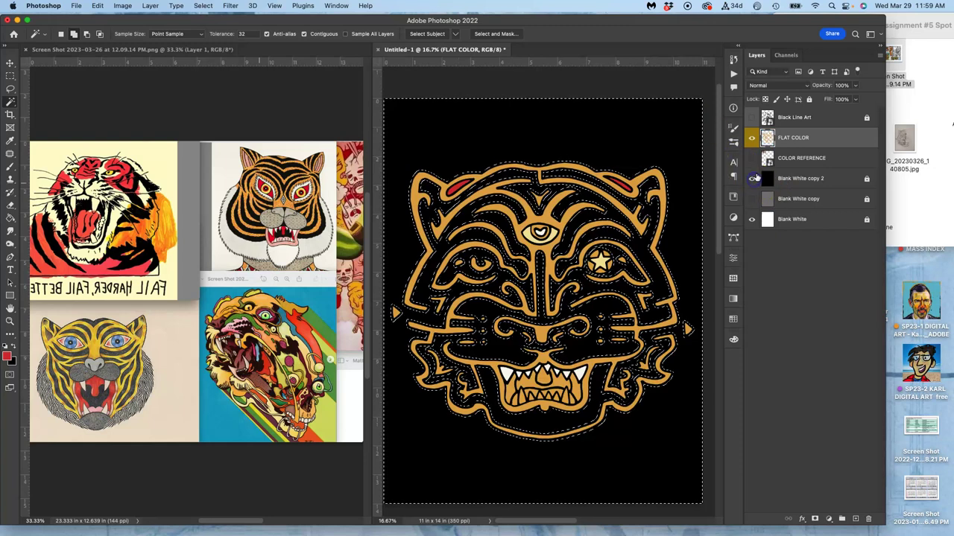
{"action": "key", "text": "super+d"}
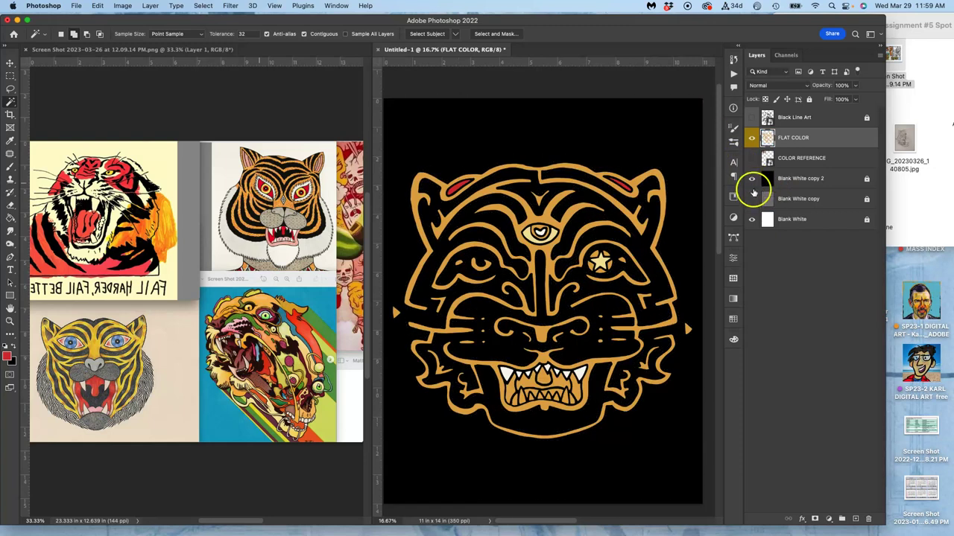
{"action": "left_click", "coordinate": [752, 179]}
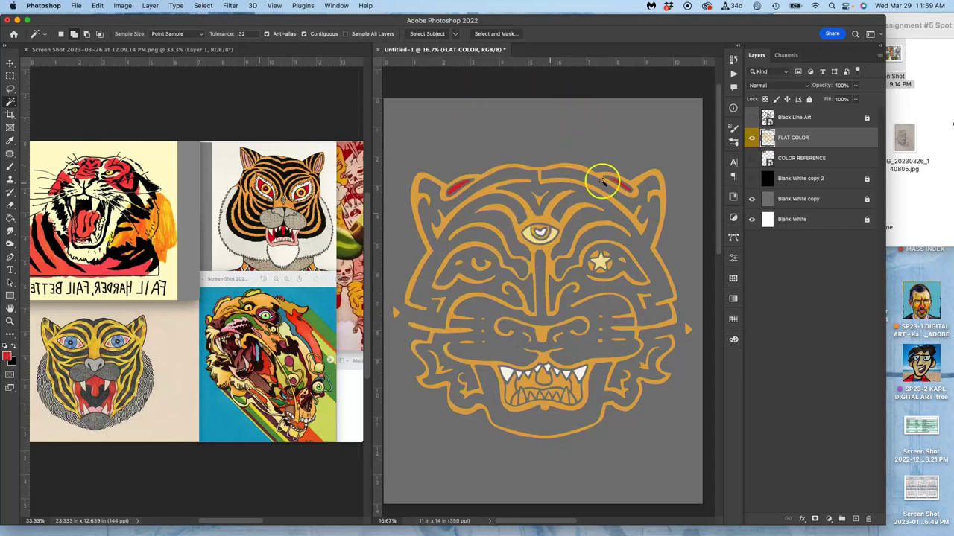
{"action": "left_click", "coordinate": [752, 117]}
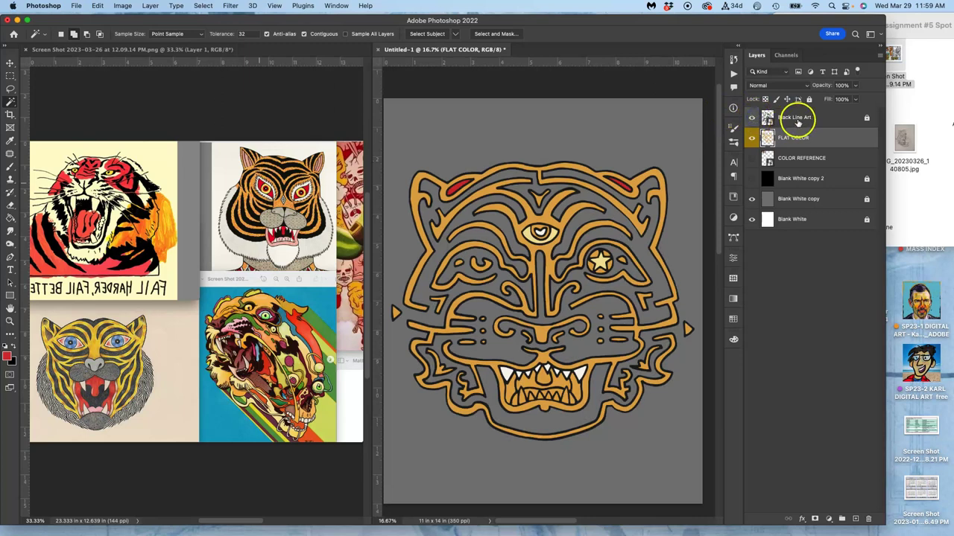
{"action": "left_click", "coordinate": [801, 118]}
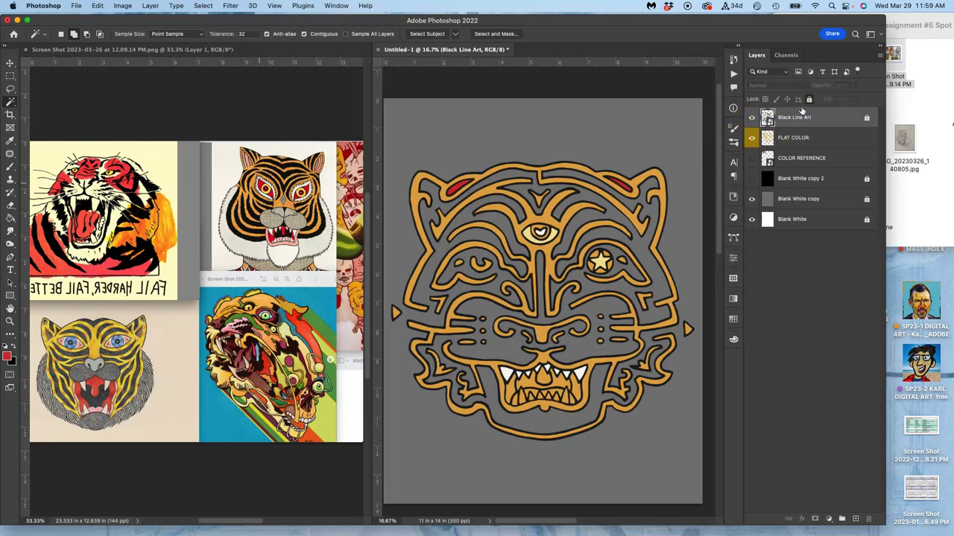
Duplicate Black Line Art, rasterize the copy, and give it a violet colour label.
{"action": "key", "text": "super+j"}
{"action": "left_click", "coordinate": [809, 121]}
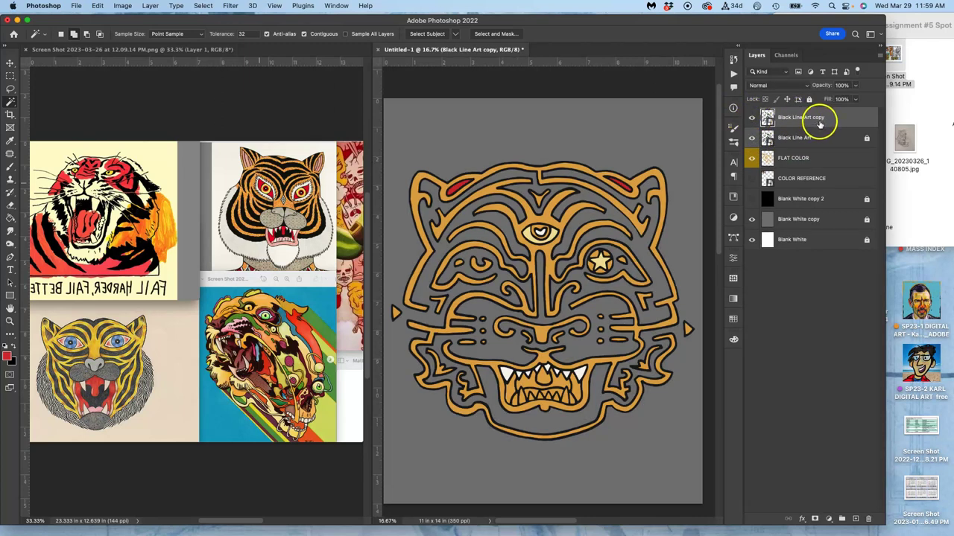
{"action": "right_click", "coordinate": [819, 120]}
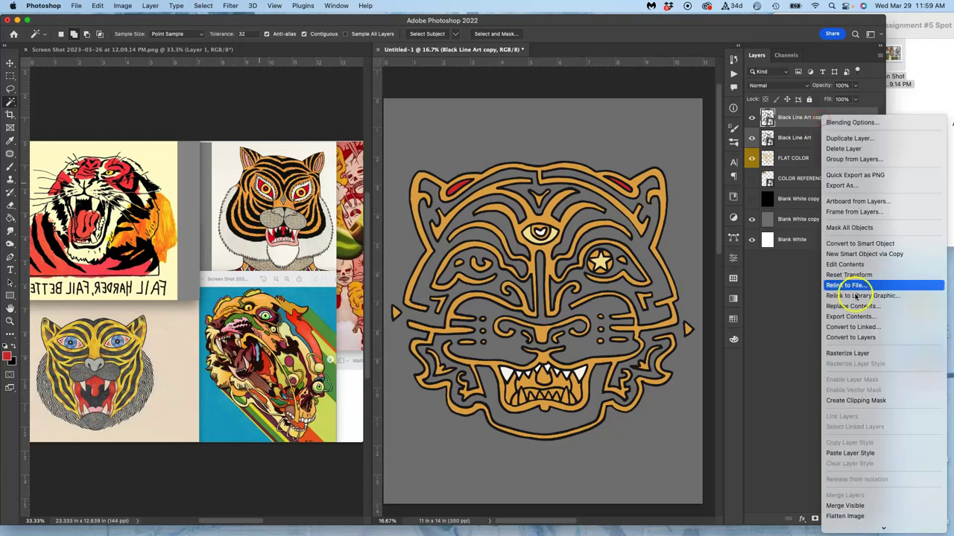
{"action": "left_click", "coordinate": [852, 353]}
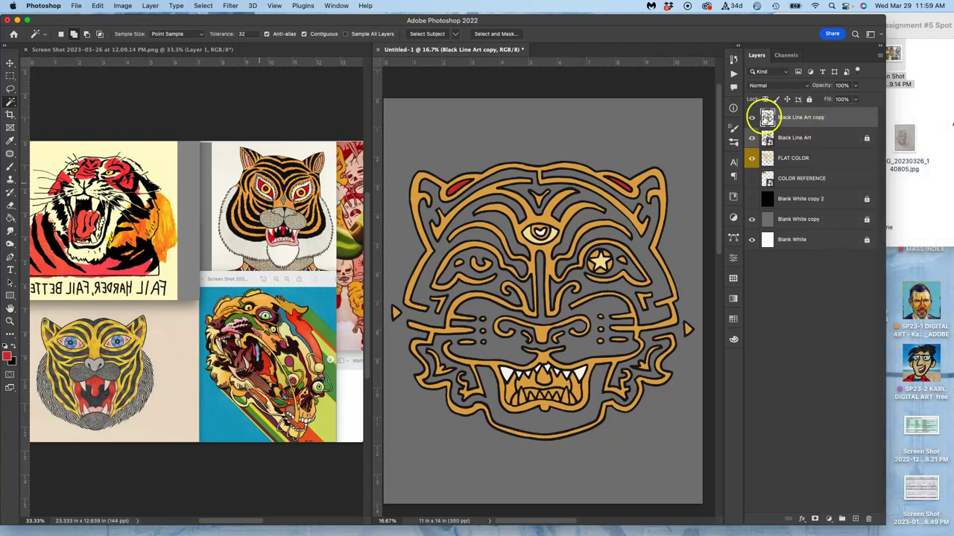
{"action": "right_click", "coordinate": [752, 114]}
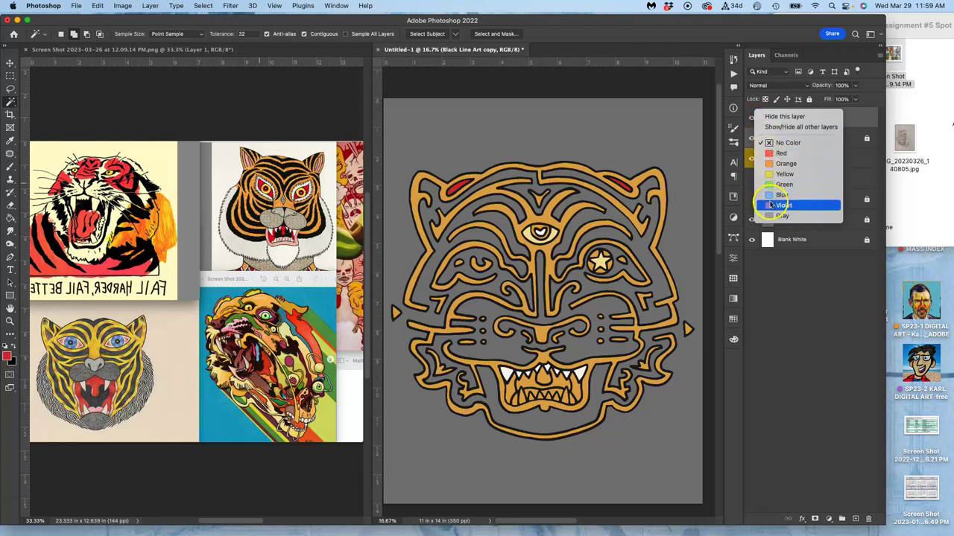
{"action": "left_click", "coordinate": [773, 206]}
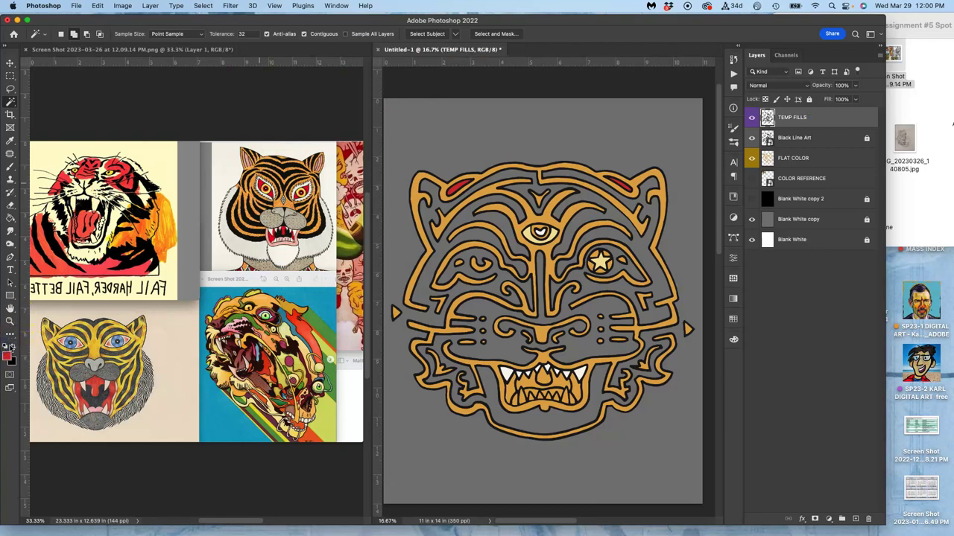
With the Brush, zoom to 100% on the right cheek's outline gap, undoing stray marks.
{"action": "left_click", "coordinate": [27, 190]}
{"action": "key", "text": "b"}
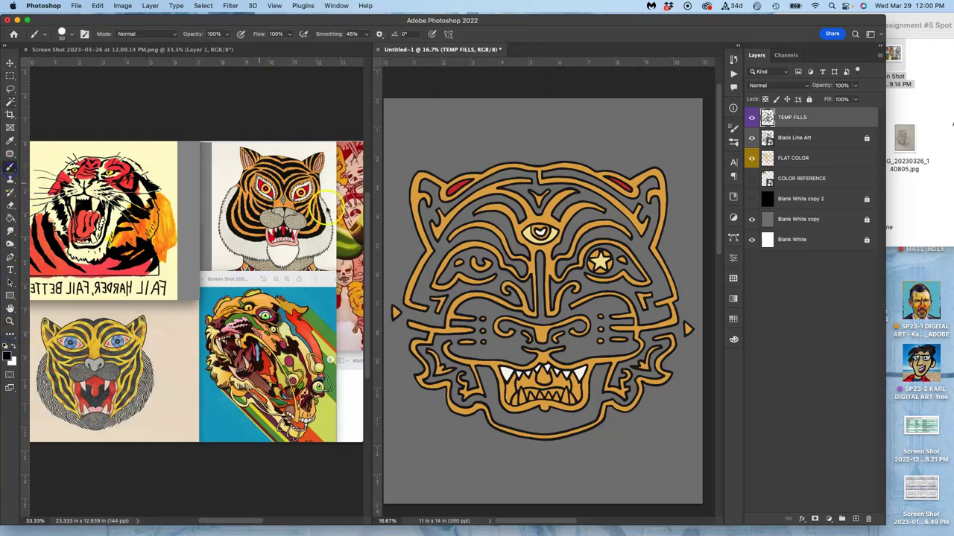
{"action": "key", "text": "super+equal"}
{"action": "key", "text": "super+equal"}
{"action": "key", "text": "super+equal"}
{"action": "key", "text": "super+equal"}
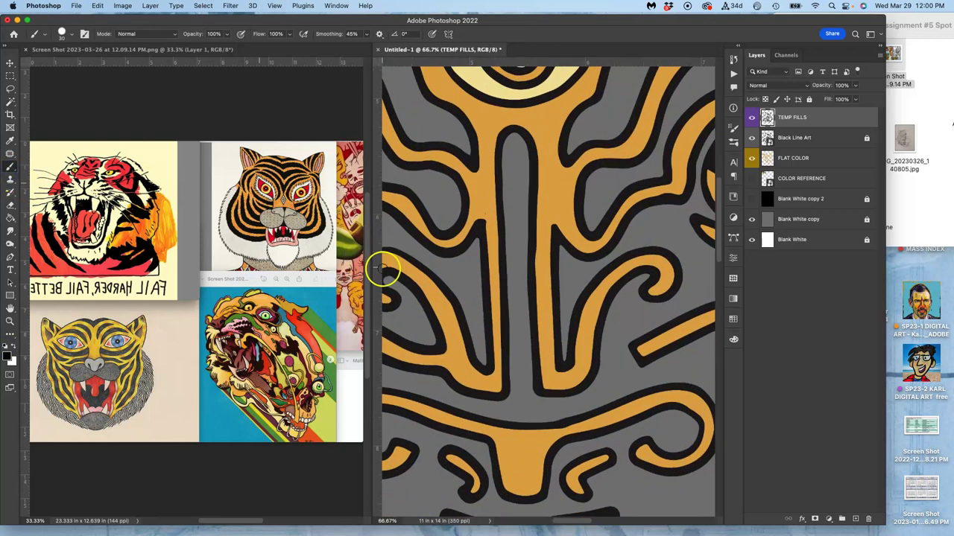
{"action": "mouse_move", "coordinate": [383, 266]}
{"action": "left_mouse_down"}
{"action": "mouse_move", "coordinate": [579, 169]}
{"action": "mouse_move", "coordinate": [635, 163]}
{"action": "mouse_move", "coordinate": [609, 199]}
{"action": "left_mouse_up"}
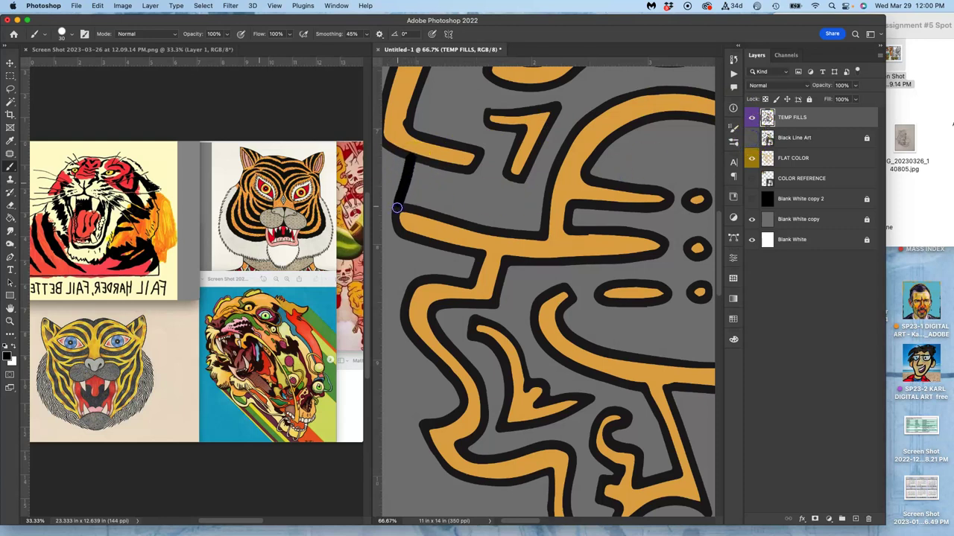
{"action": "left_click_drag", "start_coordinate": [611, 181], "coordinate": [319, 234]}
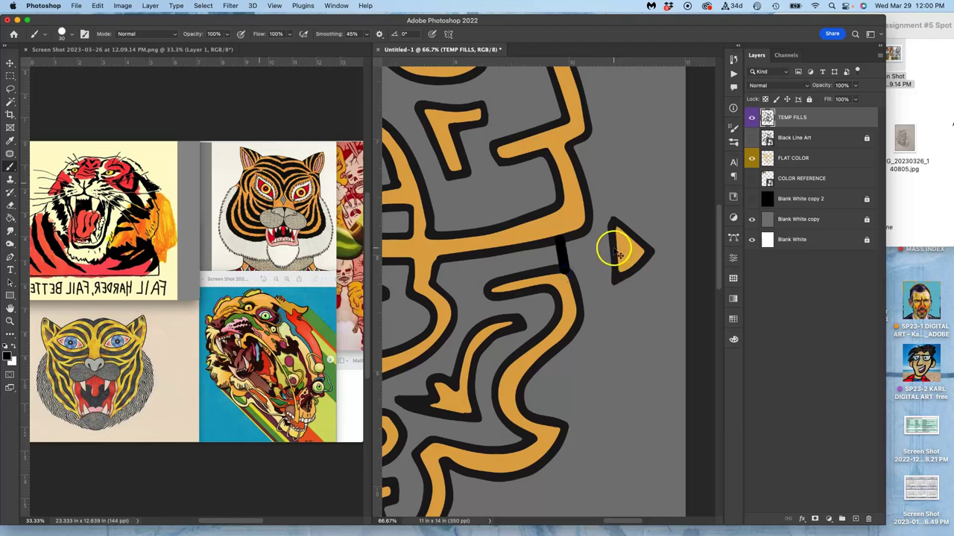
{"action": "key", "text": "super+z"}
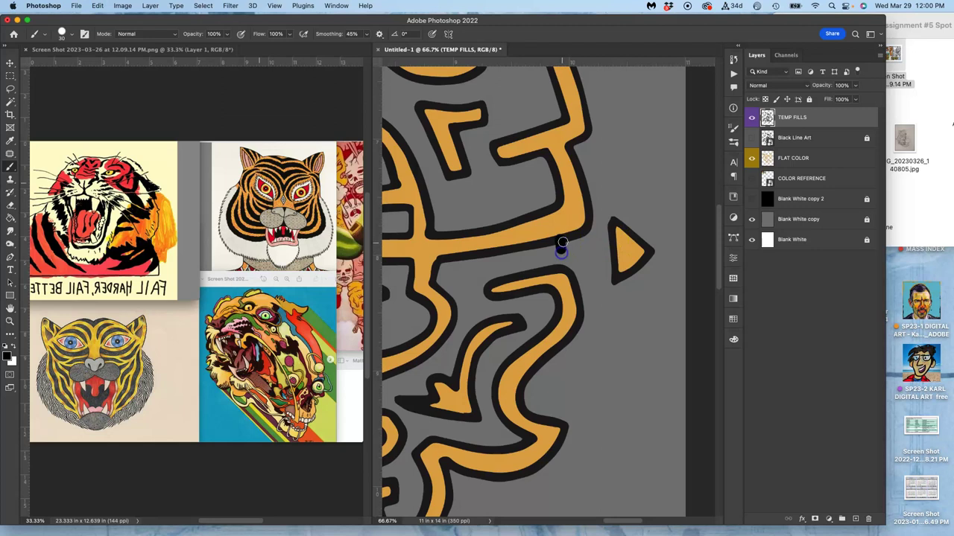
{"action": "key", "text": "super+equal"}
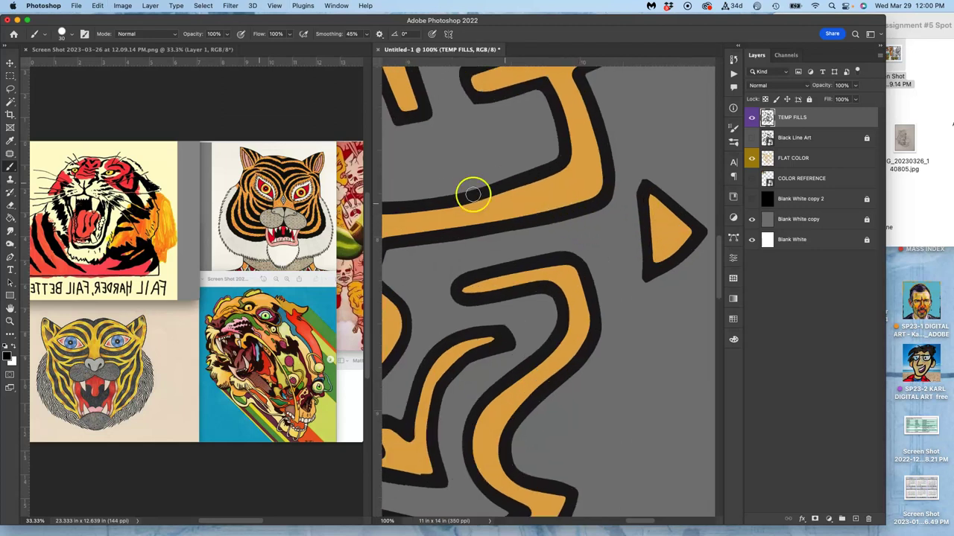
Choose the Hard Round Pressure Size brush preset.
{"action": "left_click", "coordinate": [68, 34]}
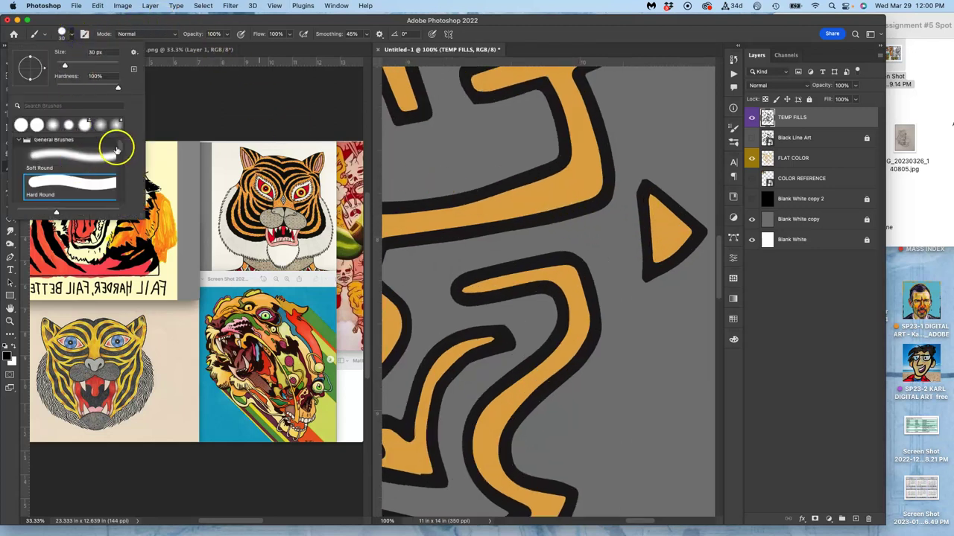
{"action": "scroll", "coordinate": [121, 148], "scroll_direction": "down", "scroll_amount": 5}
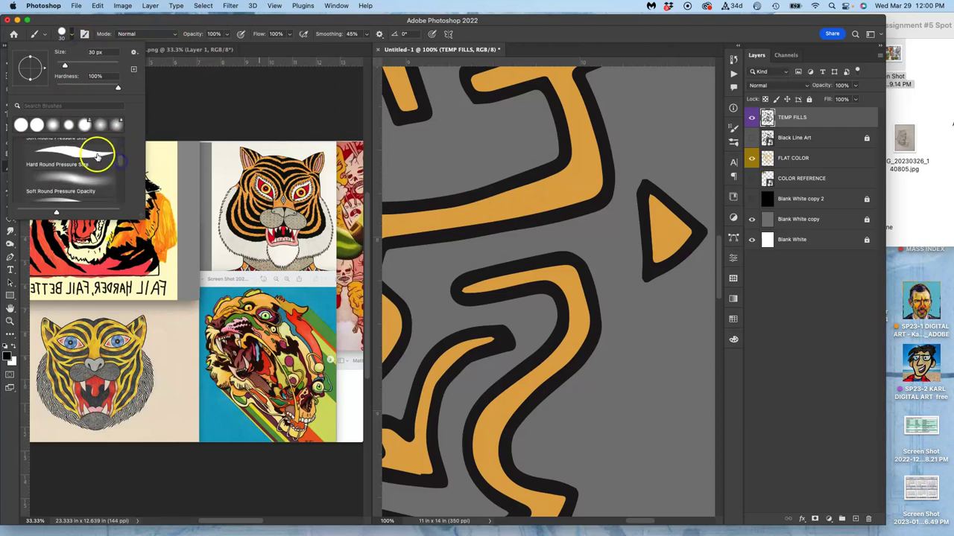
{"action": "left_click", "coordinate": [99, 158]}
{"action": "left_click", "coordinate": [564, 214]}
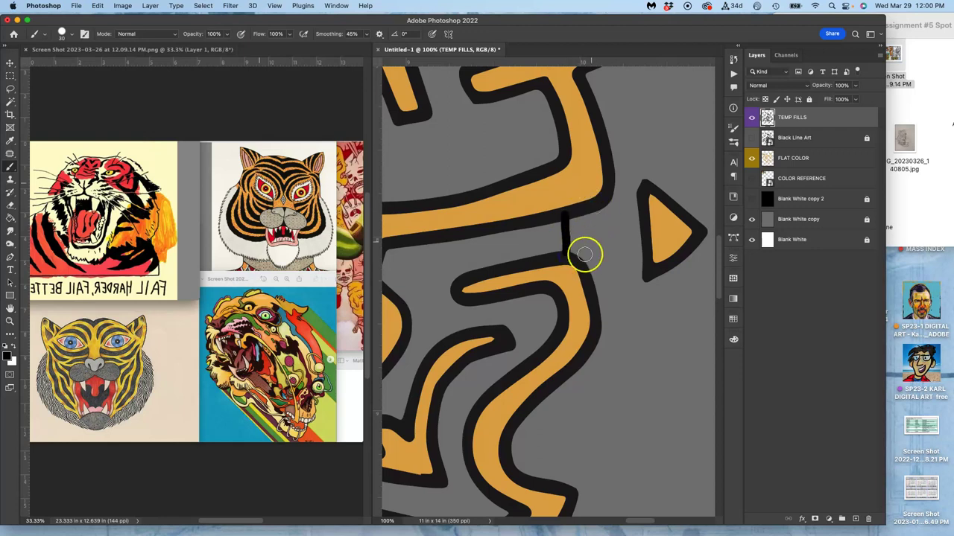
{"action": "scroll", "coordinate": [581, 216], "scroll_direction": "down", "scroll_amount": 4}
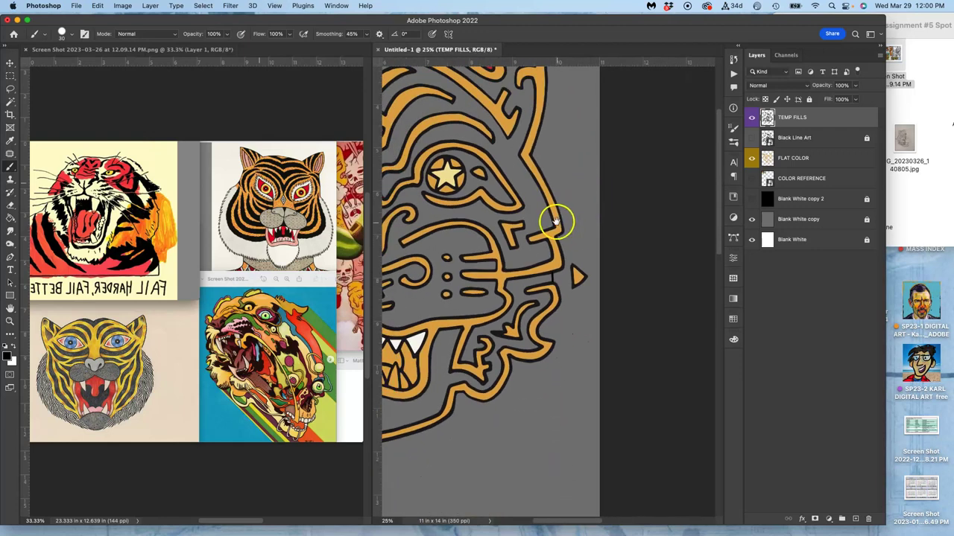
Hide FLAT COLOR, Magic Wand the grey gaps between outlines, zoom out, and target FLAT COLOR.
{"action": "left_click_drag", "start_coordinate": [555, 220], "coordinate": [746, 156]}
{"action": "left_click", "coordinate": [751, 158]}
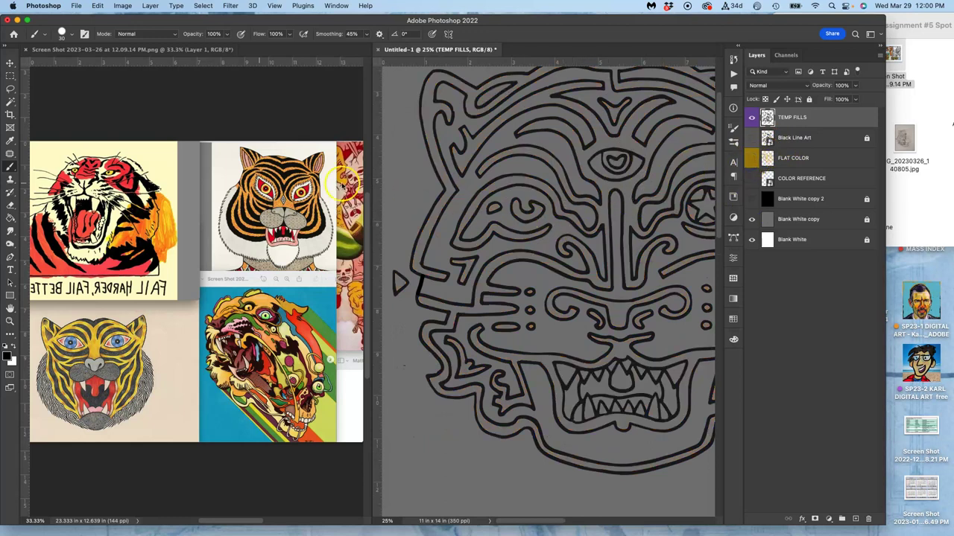
{"action": "left_click", "coordinate": [10, 102]}
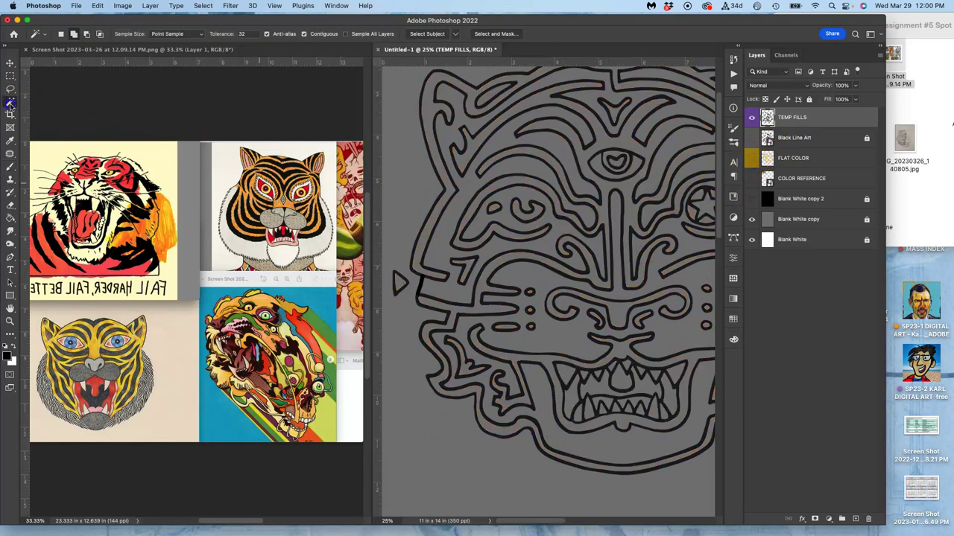
{"action": "left_click", "coordinate": [451, 227]}
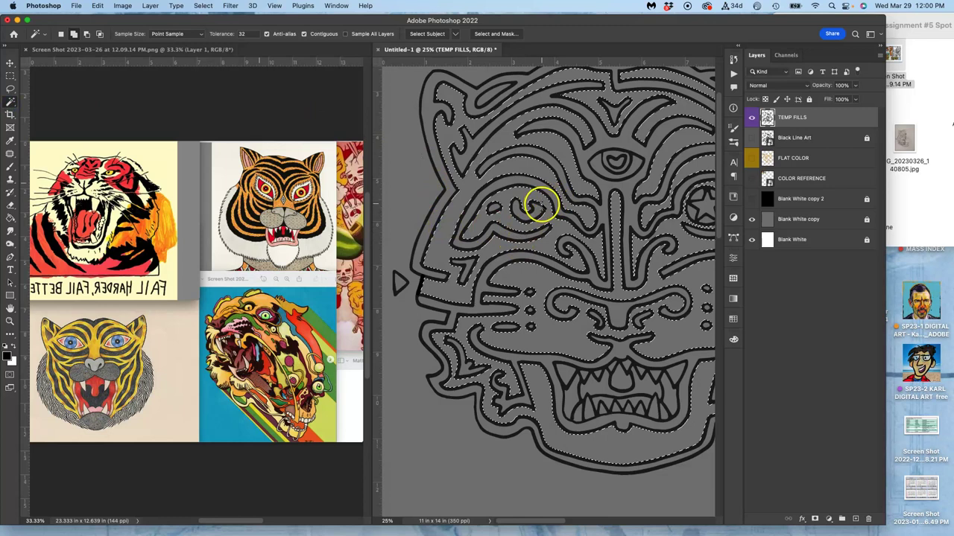
{"action": "key", "text": "ctrl+minus"}
{"action": "key", "text": "ctrl+minus"}
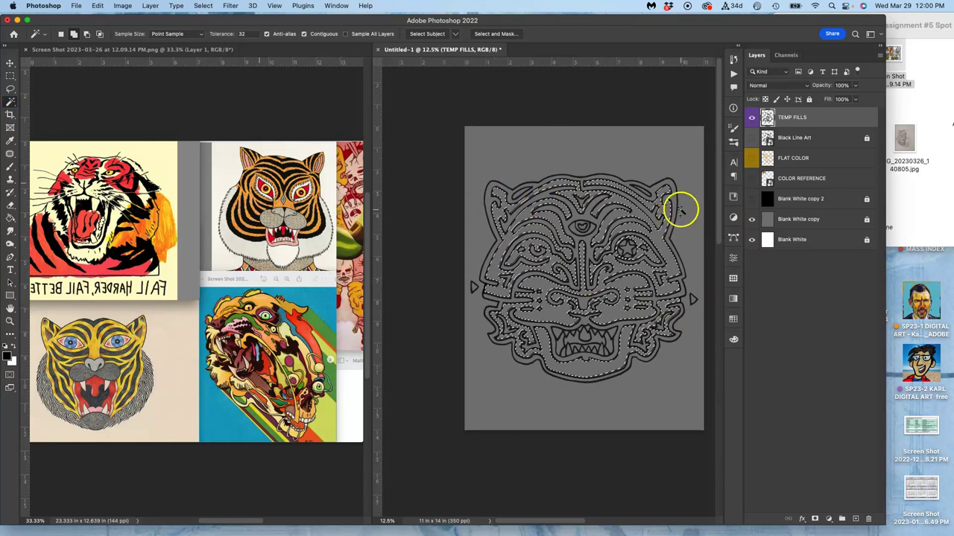
{"action": "left_click", "coordinate": [795, 158]}
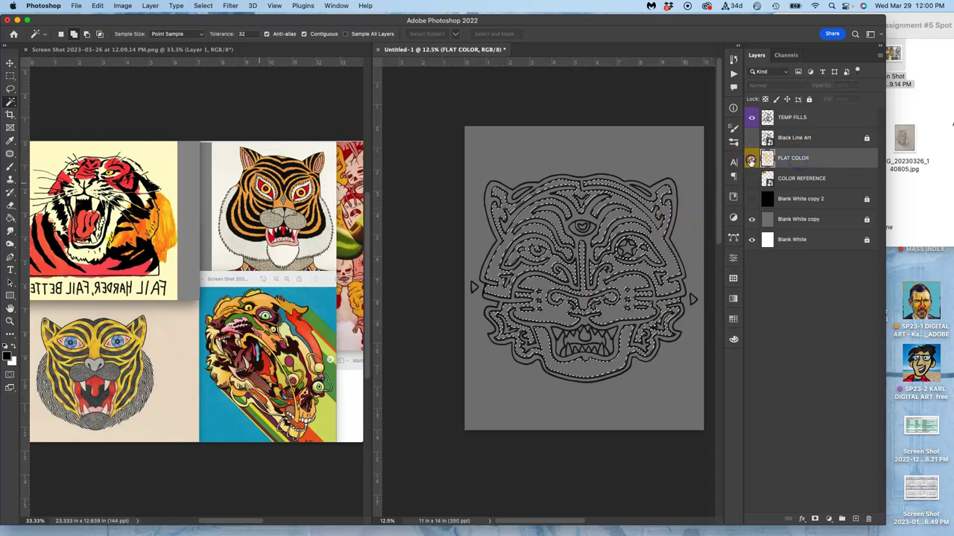
Paint Bucket the tiger's flat areas and dotted gaps with gold sampled from the artwork.
{"action": "left_click", "coordinate": [10, 216]}
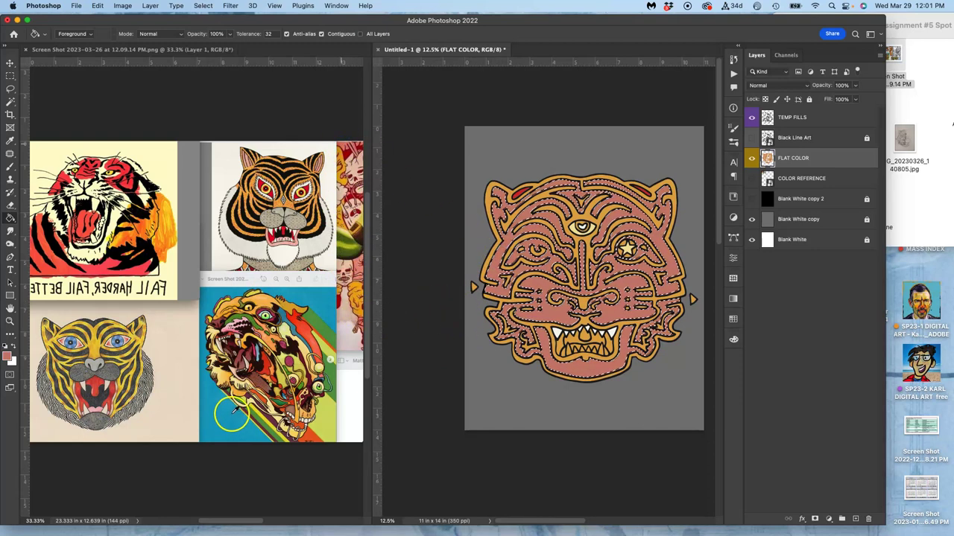
{"action": "left_click", "coordinate": [493, 269]}
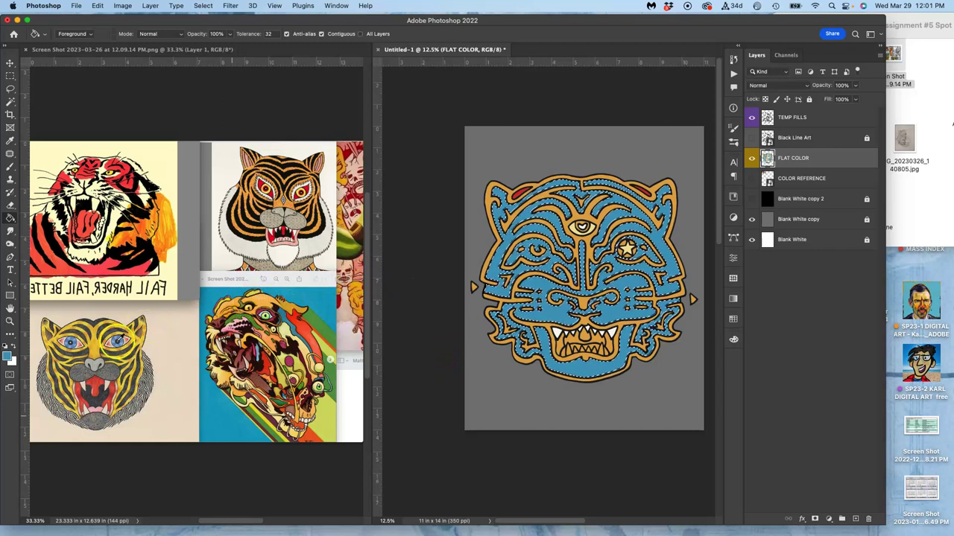
{"action": "left_click", "coordinate": [99, 344], "text": "alt"}
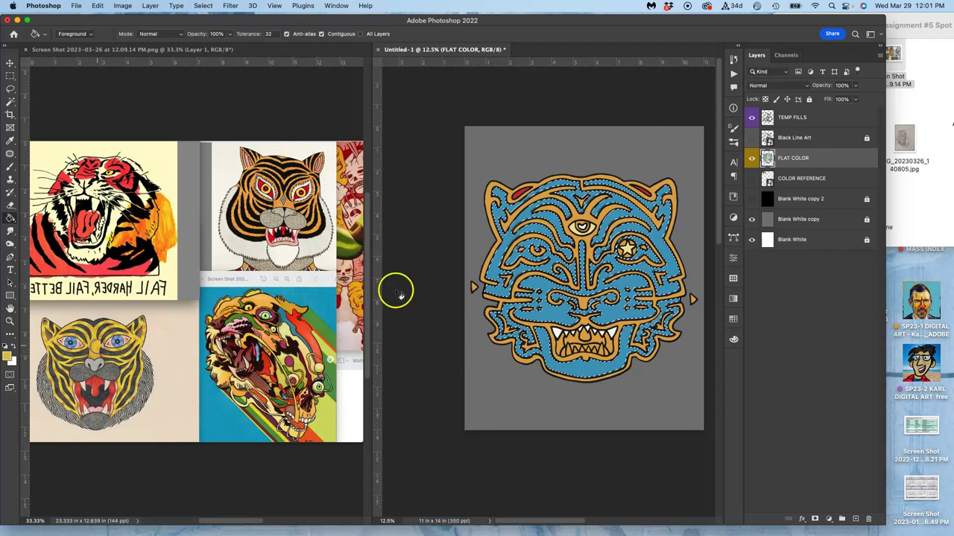
{"action": "left_click", "coordinate": [496, 273]}
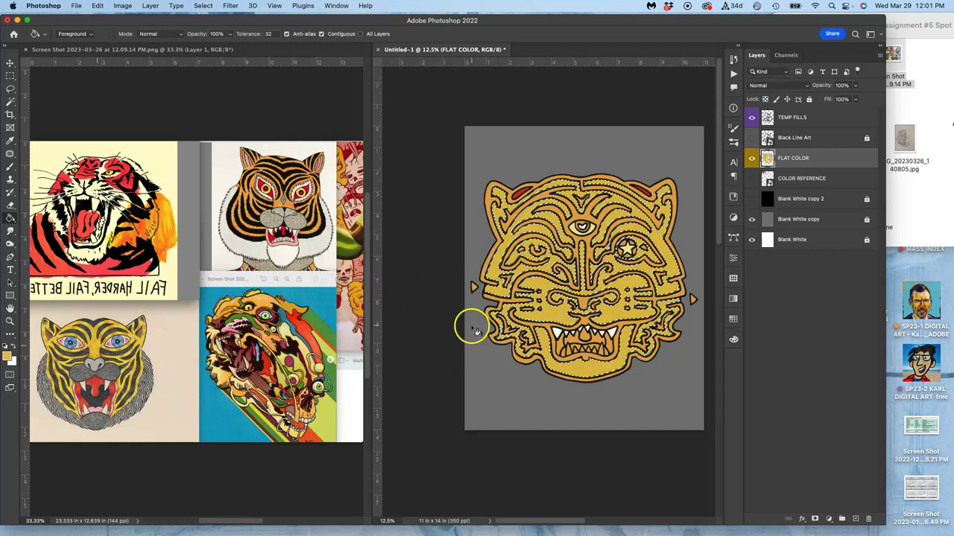
{"action": "left_click", "coordinate": [487, 312]}
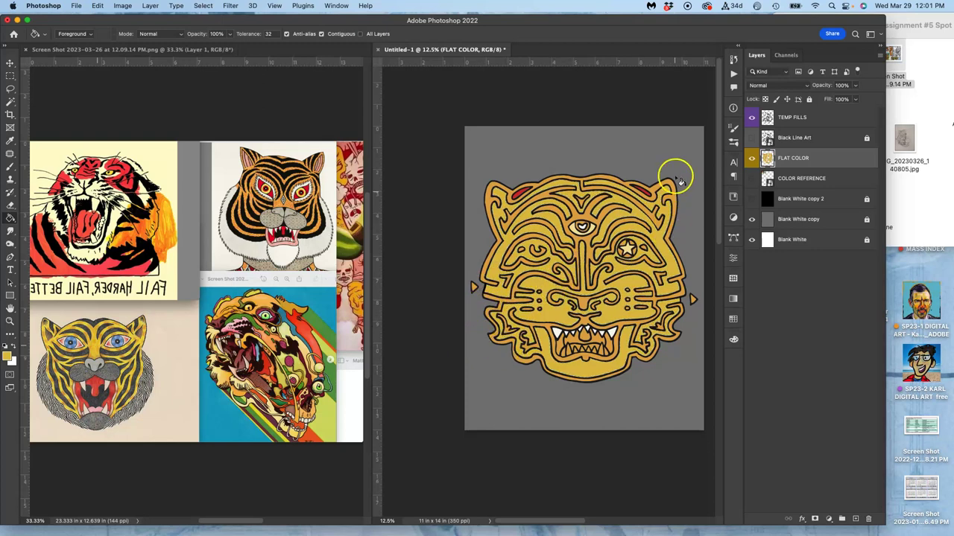
Hide the black line art and the grey and white backgrounds, then zoom in and recentre the tiger.
{"action": "left_click", "coordinate": [752, 117]}
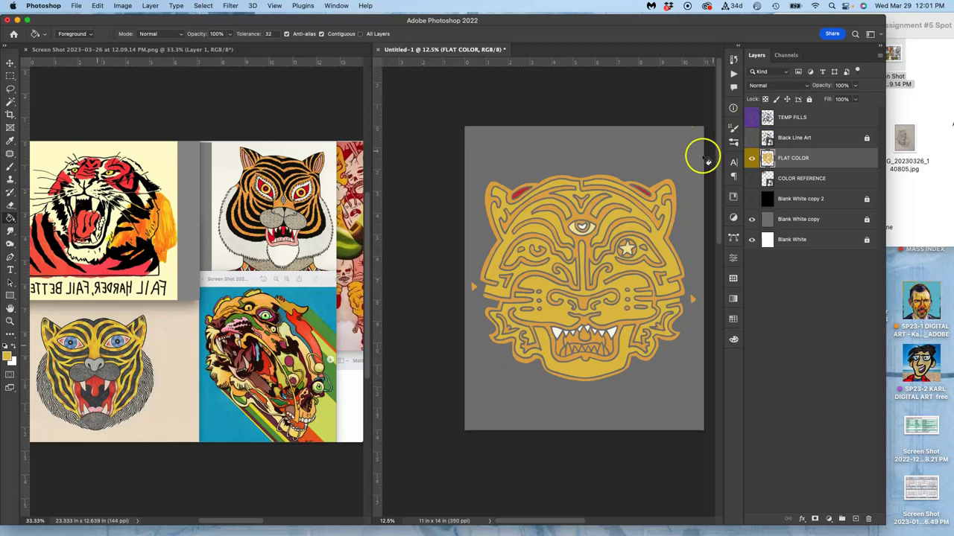
{"action": "left_click", "coordinate": [752, 219]}
{"action": "left_click", "coordinate": [752, 240]}
{"action": "key", "text": "super+plus"}
{"action": "key", "text": "super+plus"}
{"action": "key", "text": "super+plus"}
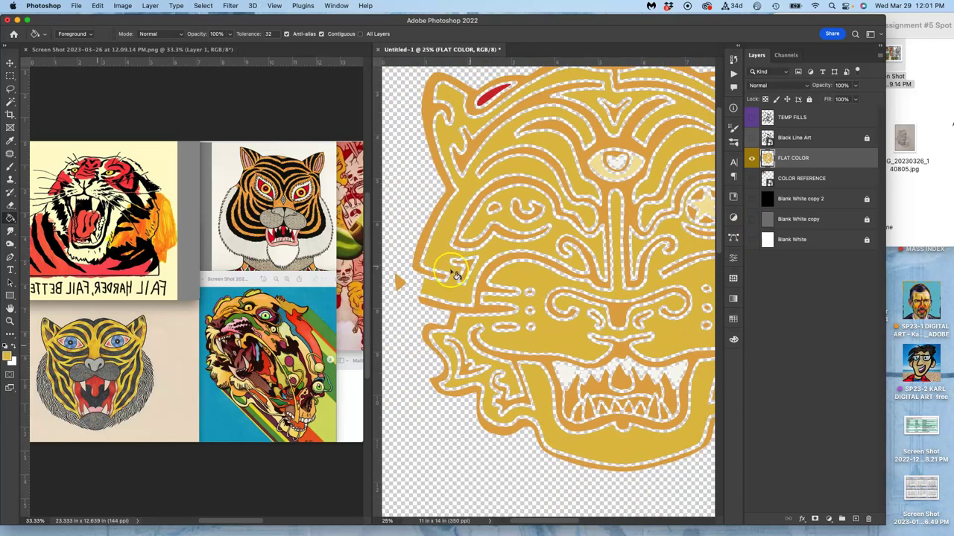
{"action": "left_click_drag", "start_coordinate": [370, 259], "coordinate": [214, 264]}
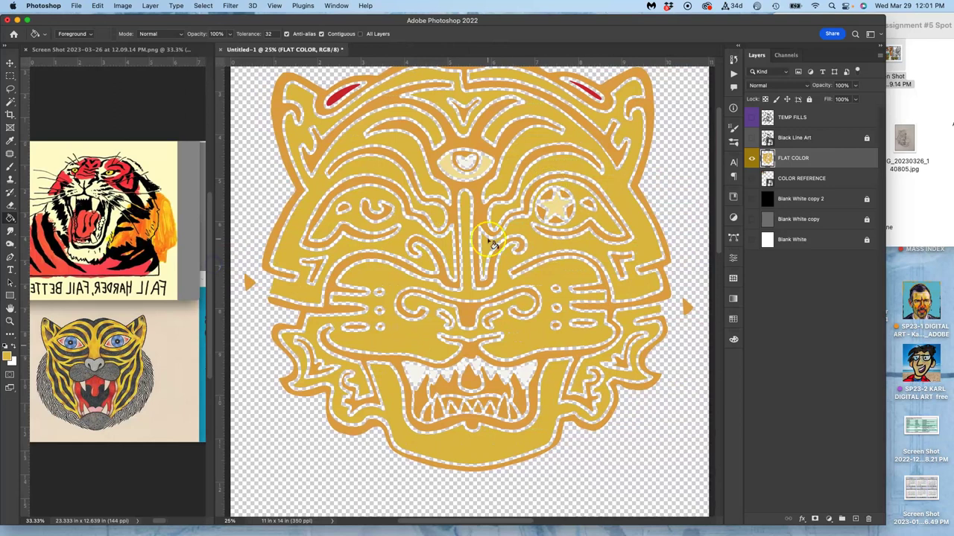
{"action": "left_click_drag", "start_coordinate": [536, 209], "coordinate": [555, 256]}
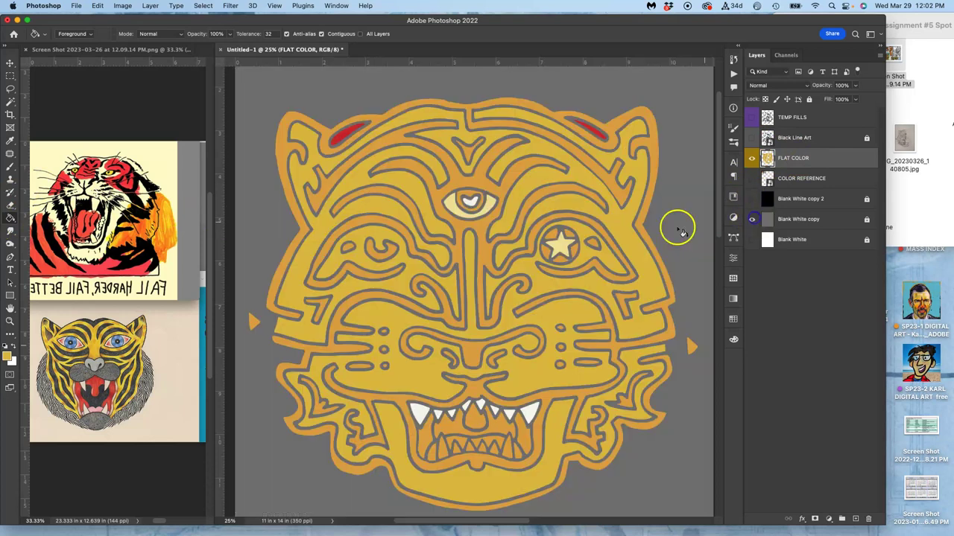
Fill the mouth red and the tongue and lower mouth gaps pink, sampled from the reference.
{"action": "left_click", "coordinate": [751, 219]}
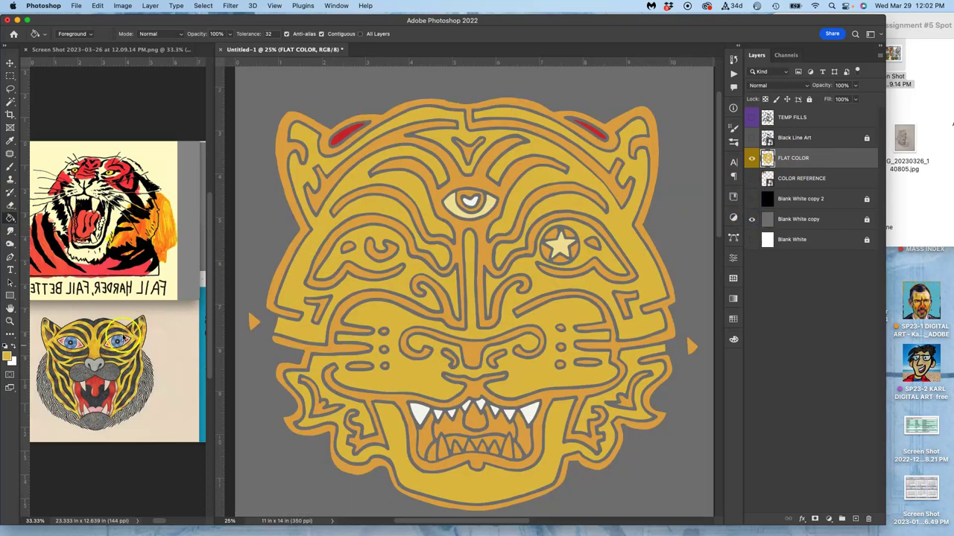
{"action": "left_click", "coordinate": [95, 378], "text": "alt"}
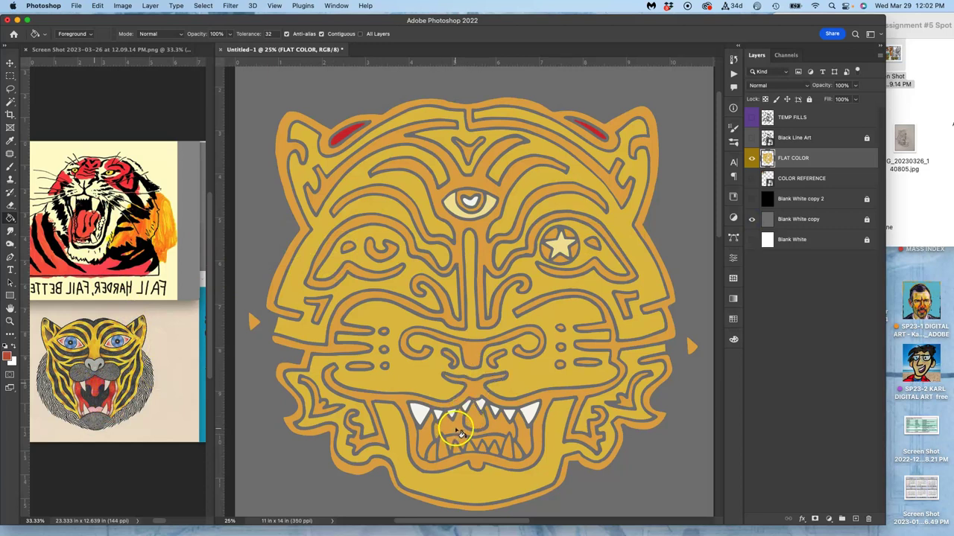
{"action": "left_click", "coordinate": [451, 424]}
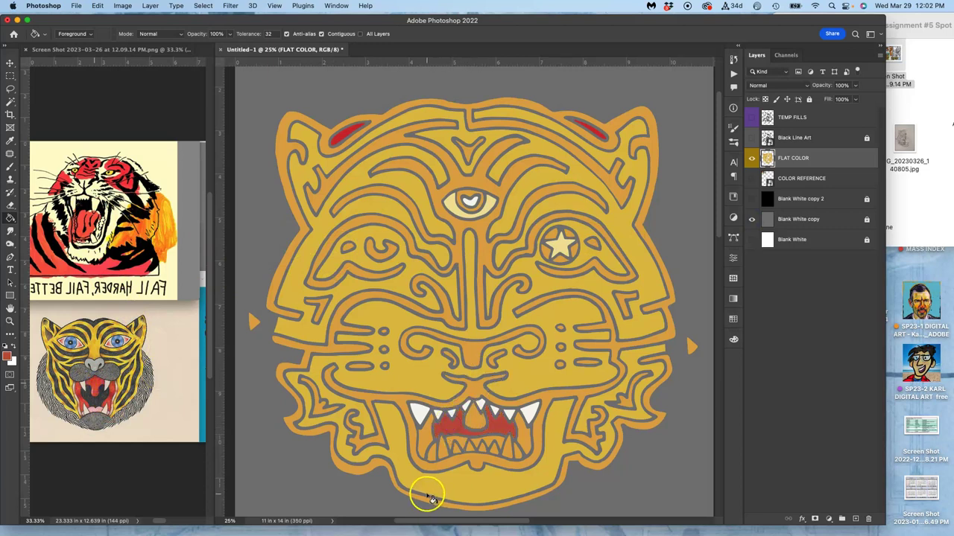
{"action": "left_click", "coordinate": [95, 409], "text": "alt"}
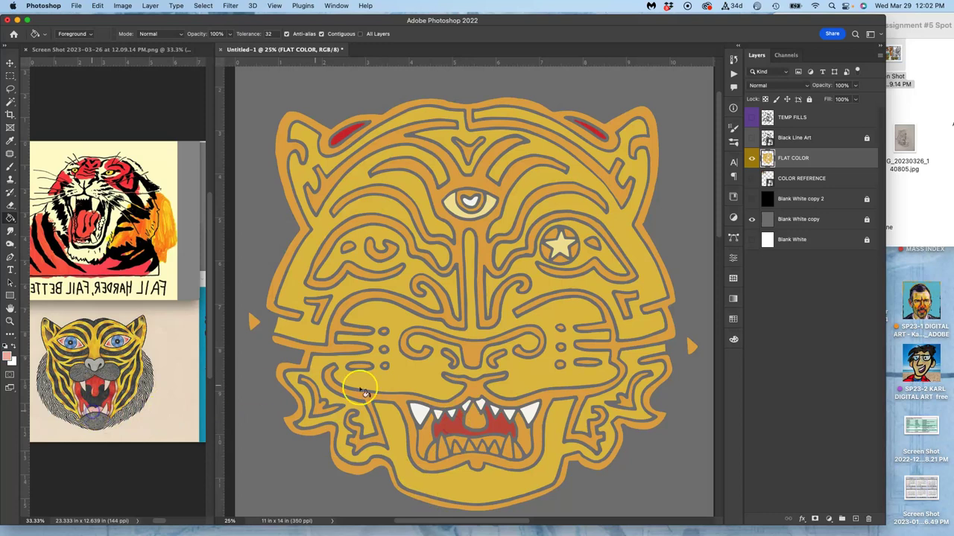
{"action": "left_click", "coordinate": [502, 443]}
{"action": "left_click", "coordinate": [431, 456]}
{"action": "left_click", "coordinate": [515, 453]}
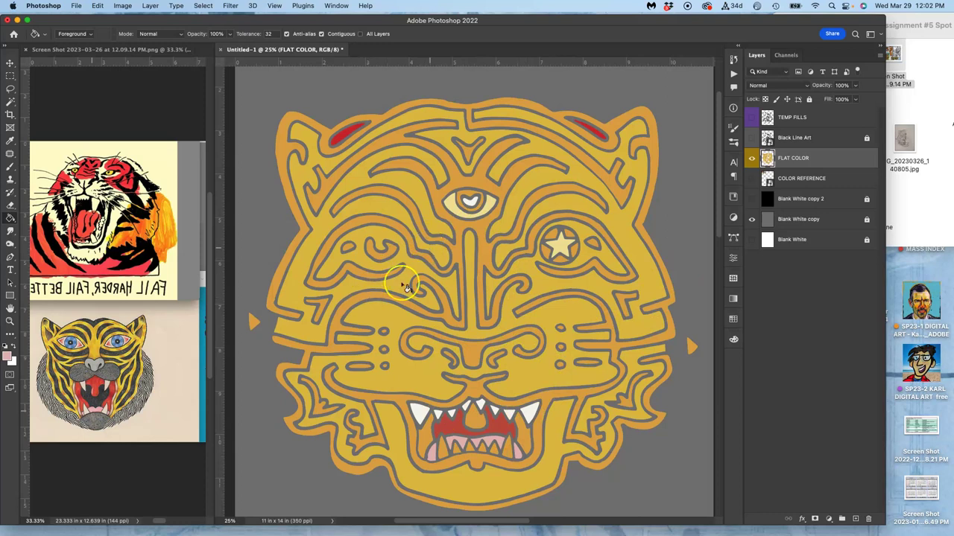
Hide the grey background, add a few more fills, and preview the tiger on black.
{"action": "left_click", "coordinate": [752, 219]}
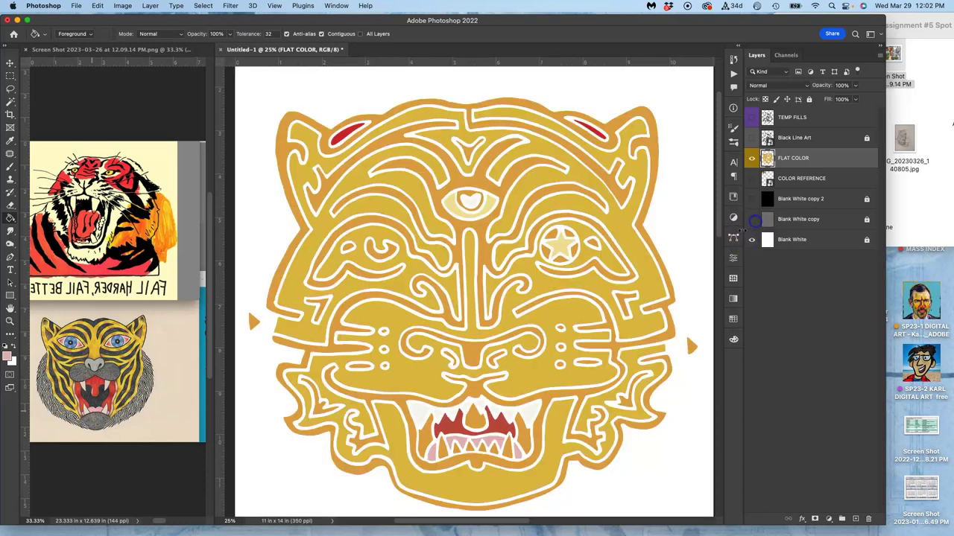
{"action": "left_click", "coordinate": [438, 295]}
{"action": "left_click", "coordinate": [513, 414]}
{"action": "left_click", "coordinate": [488, 206]}
{"action": "left_click", "coordinate": [752, 199]}
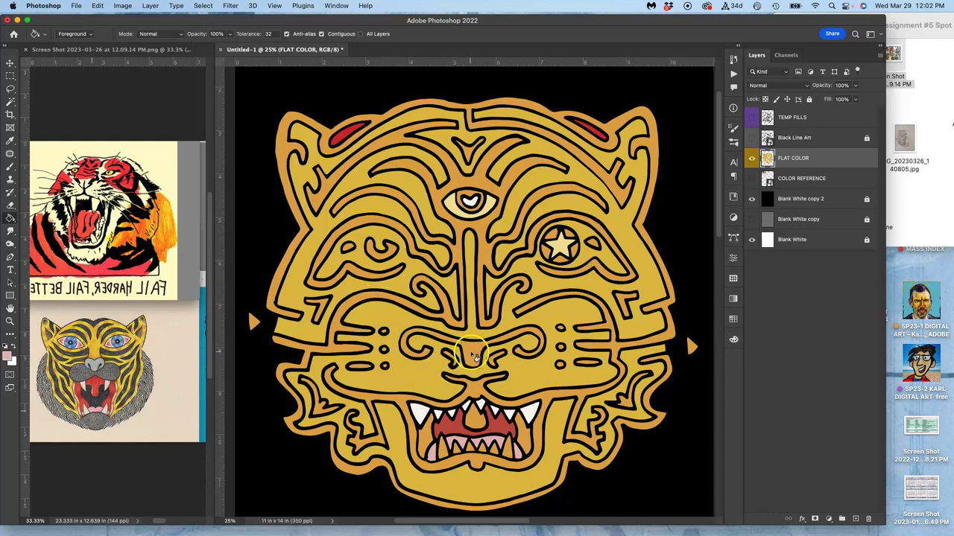
Switch back from black to the grey background, unlock it, and lower its opacity.
{"action": "left_click", "coordinate": [751, 219]}
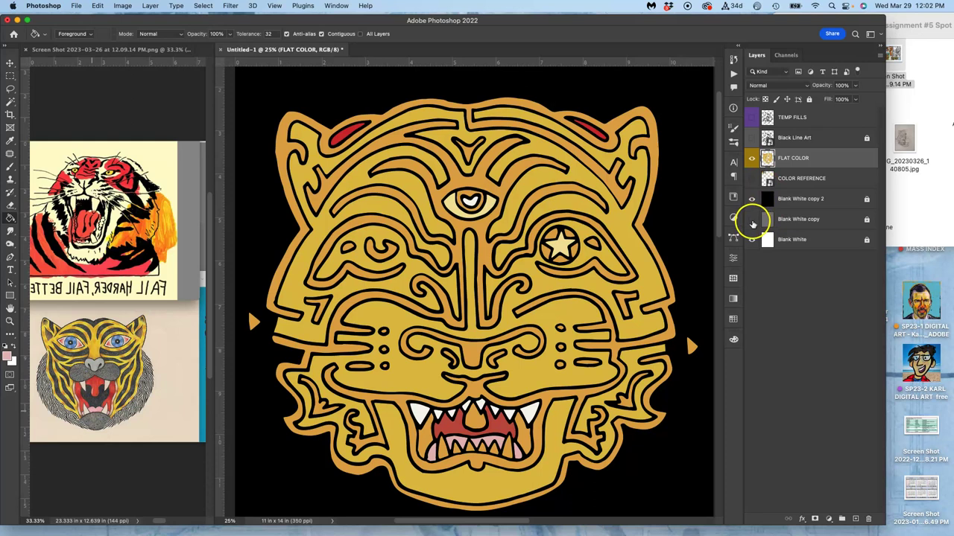
{"action": "left_click", "coordinate": [795, 222]}
{"action": "left_click", "coordinate": [752, 199]}
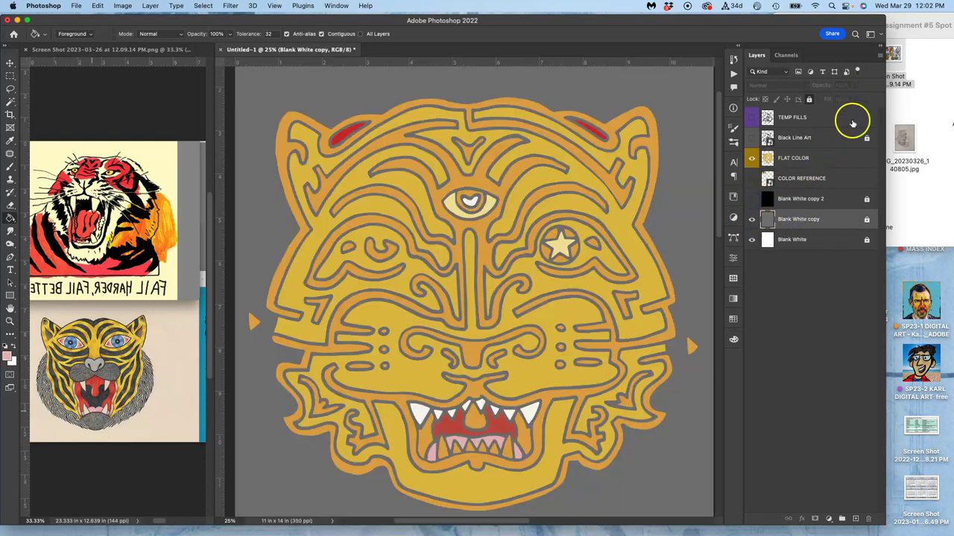
{"action": "left_click", "coordinate": [809, 100]}
{"action": "left_click", "coordinate": [854, 86]}
{"action": "left_click_drag", "start_coordinate": [834, 100], "coordinate": [846, 101]}
Show the line art, set the grey background to 61% opacity, and fill the nose grey on FLAT COLOR.
{"action": "left_click", "coordinate": [751, 117]}
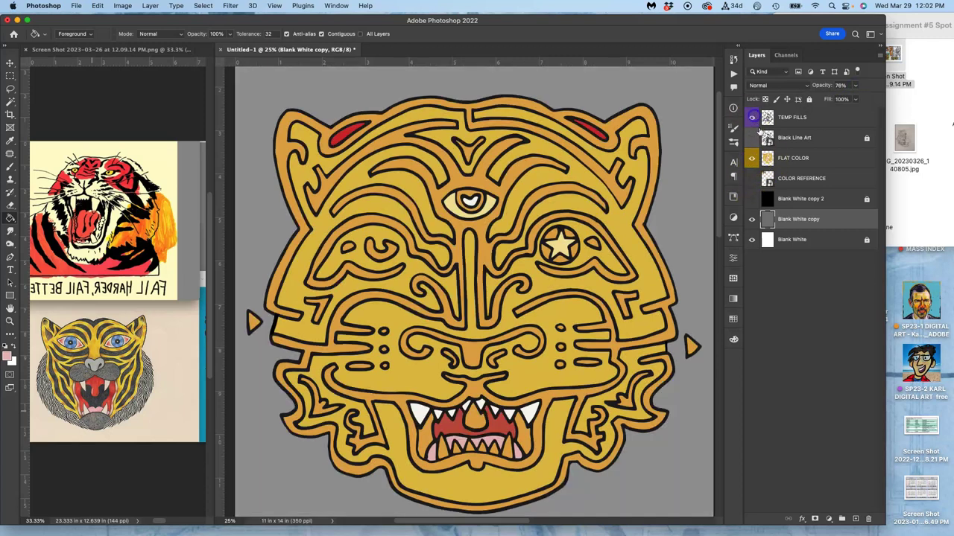
{"action": "left_click", "coordinate": [854, 85]}
{"action": "left_click_drag", "start_coordinate": [848, 100], "coordinate": [847, 99]}
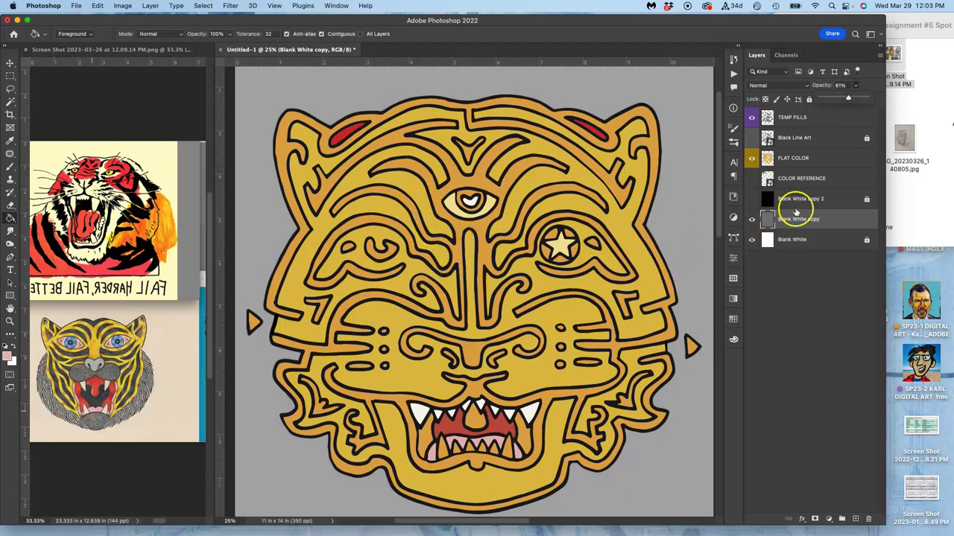
{"action": "left_click", "coordinate": [794, 167]}
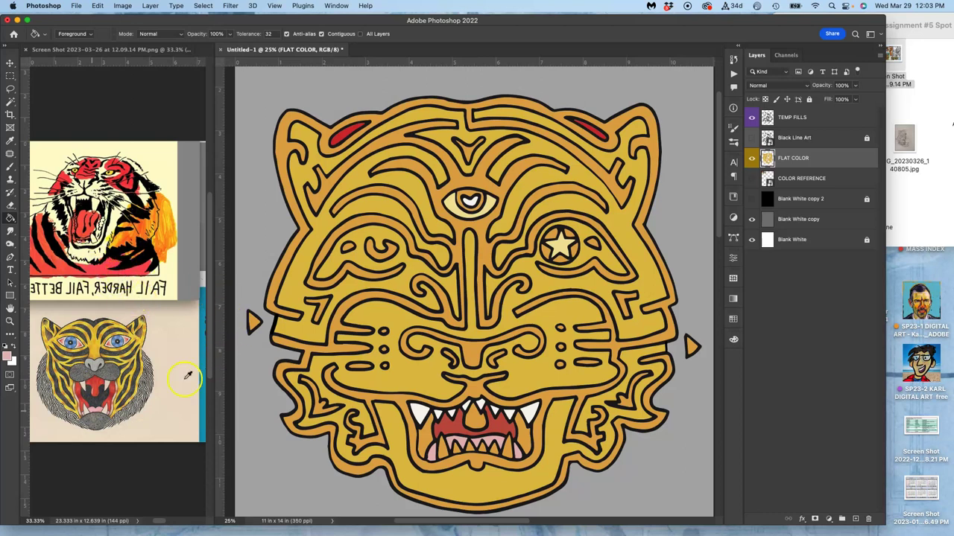
{"action": "left_click", "coordinate": [466, 351]}
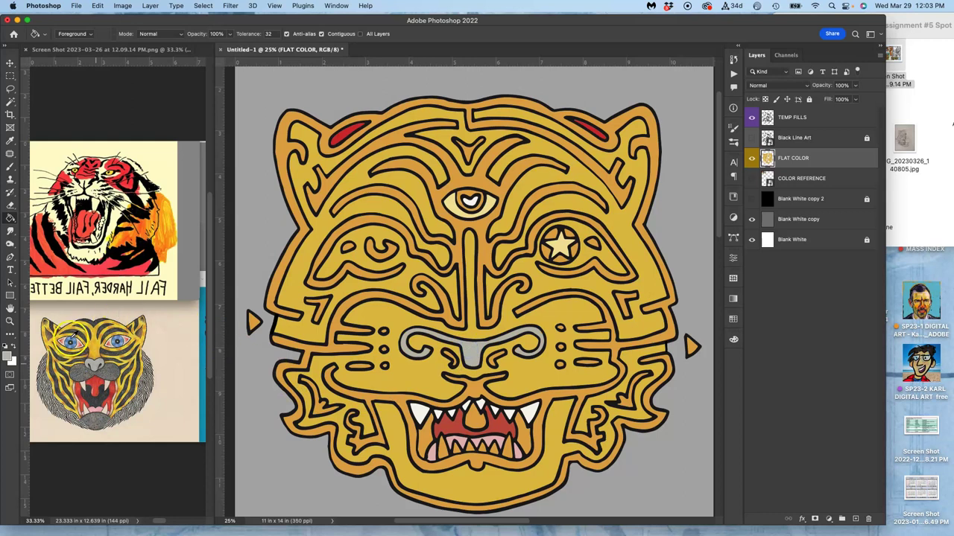